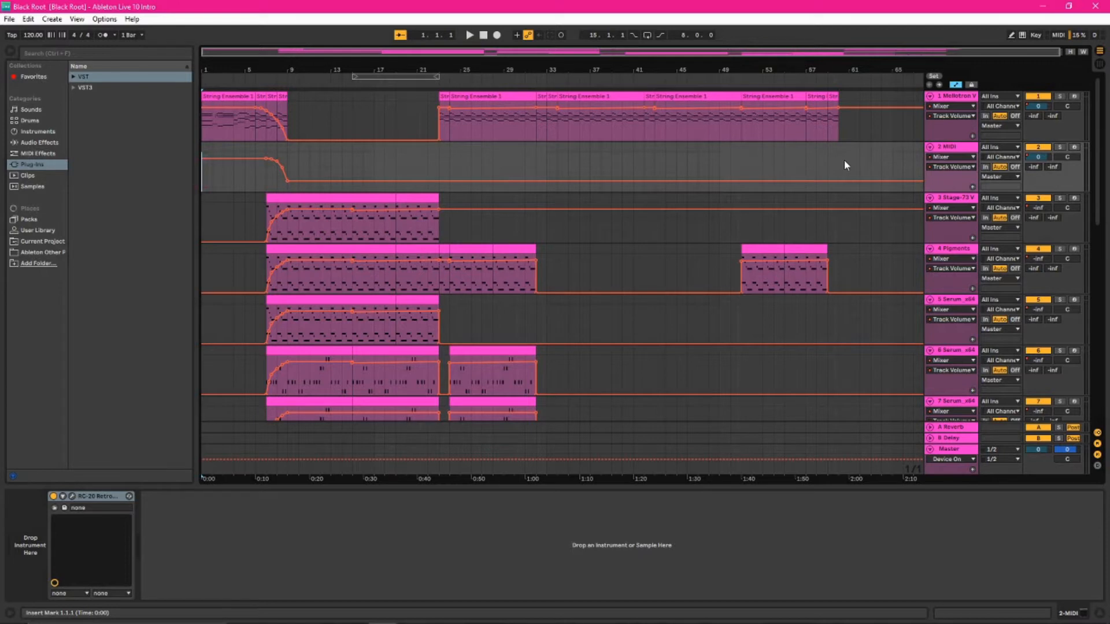
Step: Open the Mellotron V instrument on track 1, examine its Long Time Ago preset and tapes, and close it
click(204, 132)
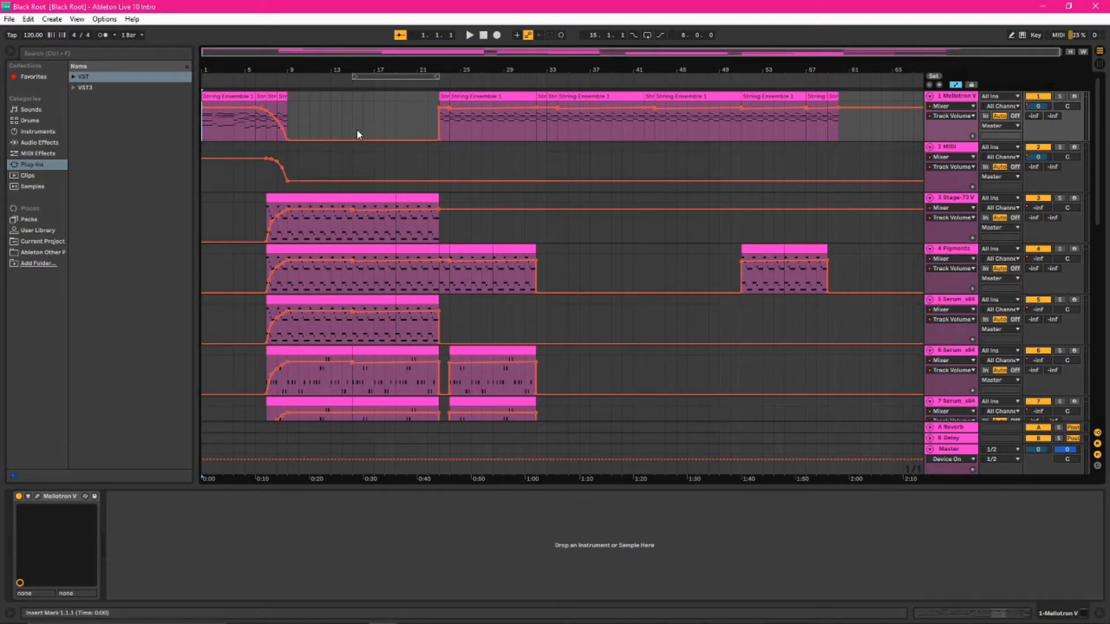
click(36, 496)
drag(650, 16, 727, 16)
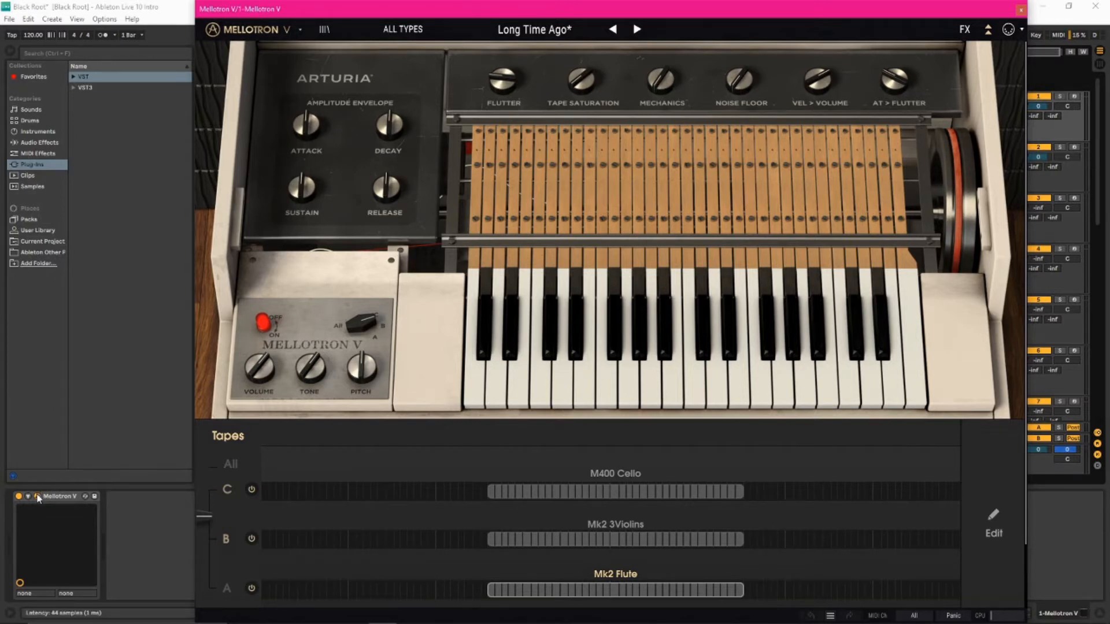
drag(601, 14, 574, 49)
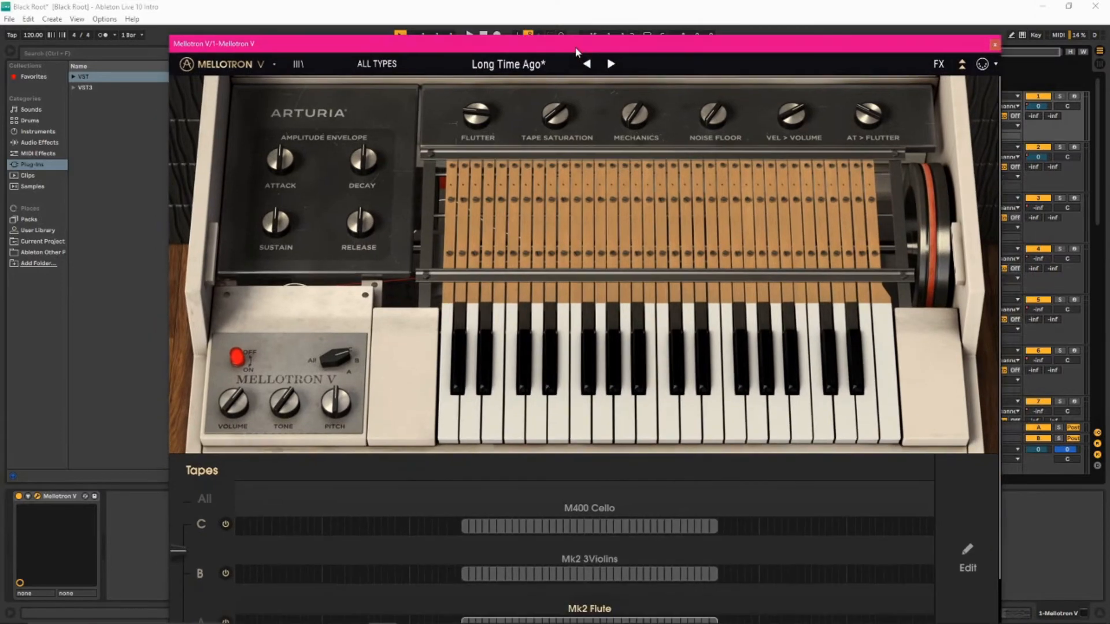
click(36, 496)
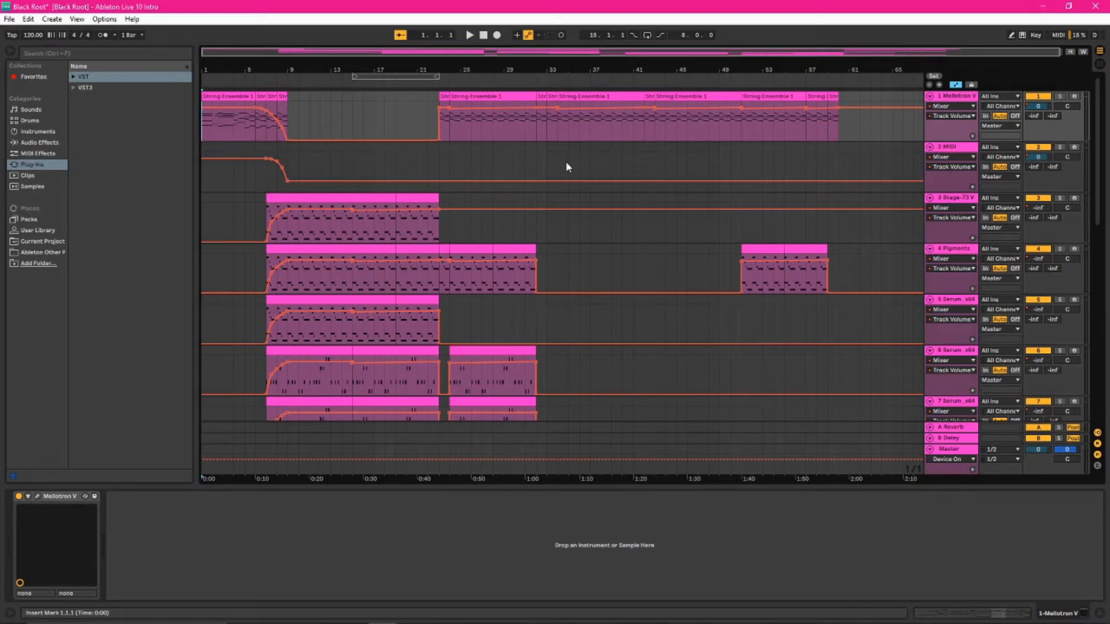
click(38, 496)
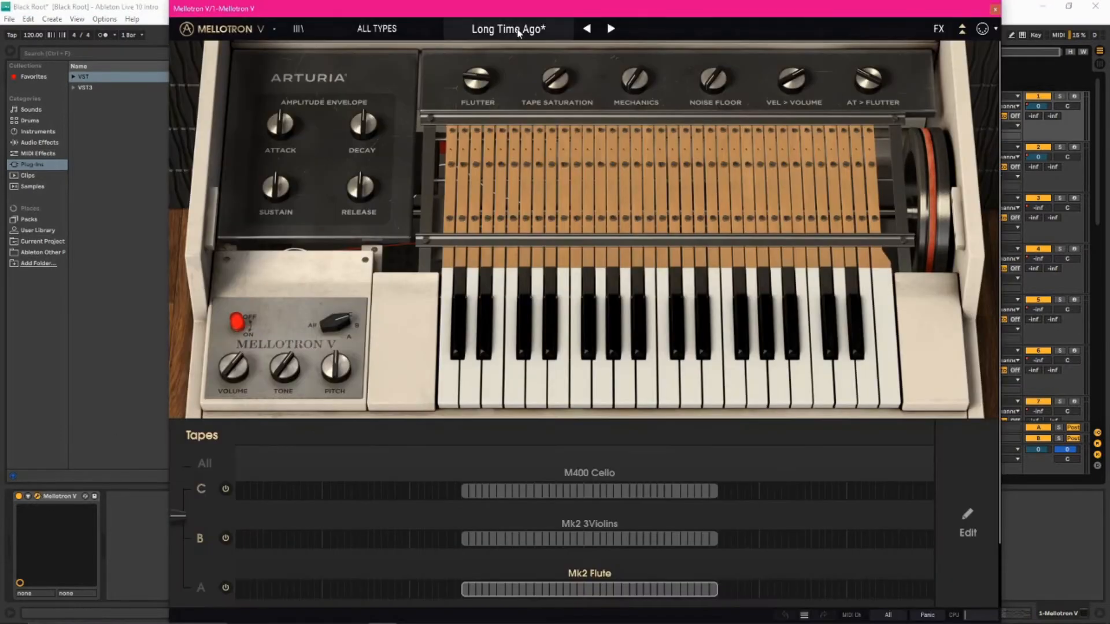
click(39, 496)
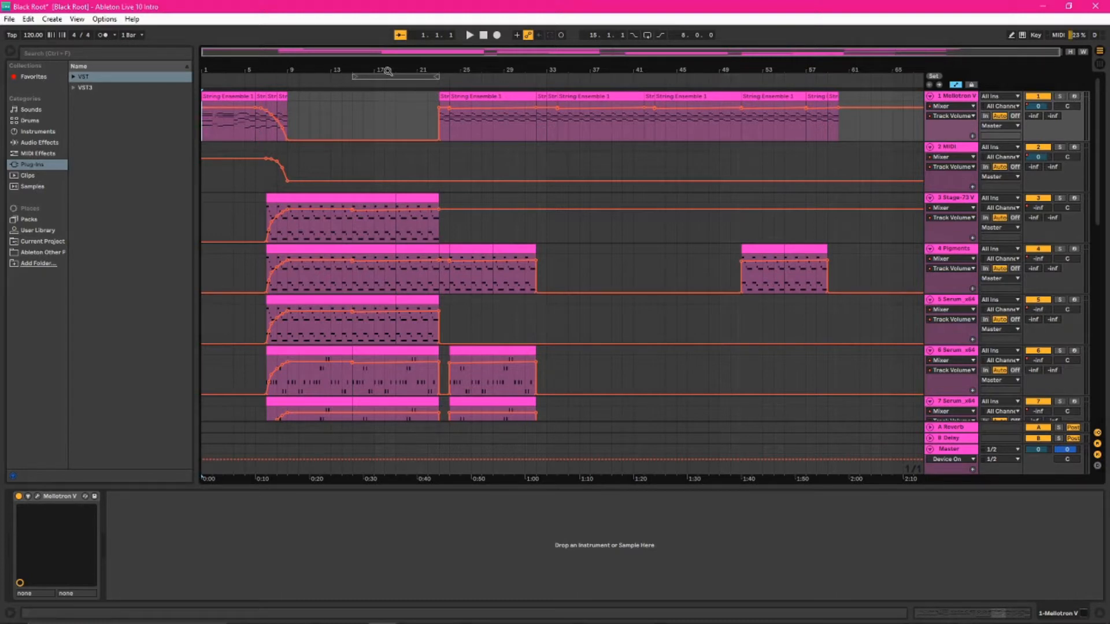
Step: Shorten the loop region to one bar at bar 3 and play the arrangement from there
drag(387, 70, 253, 146)
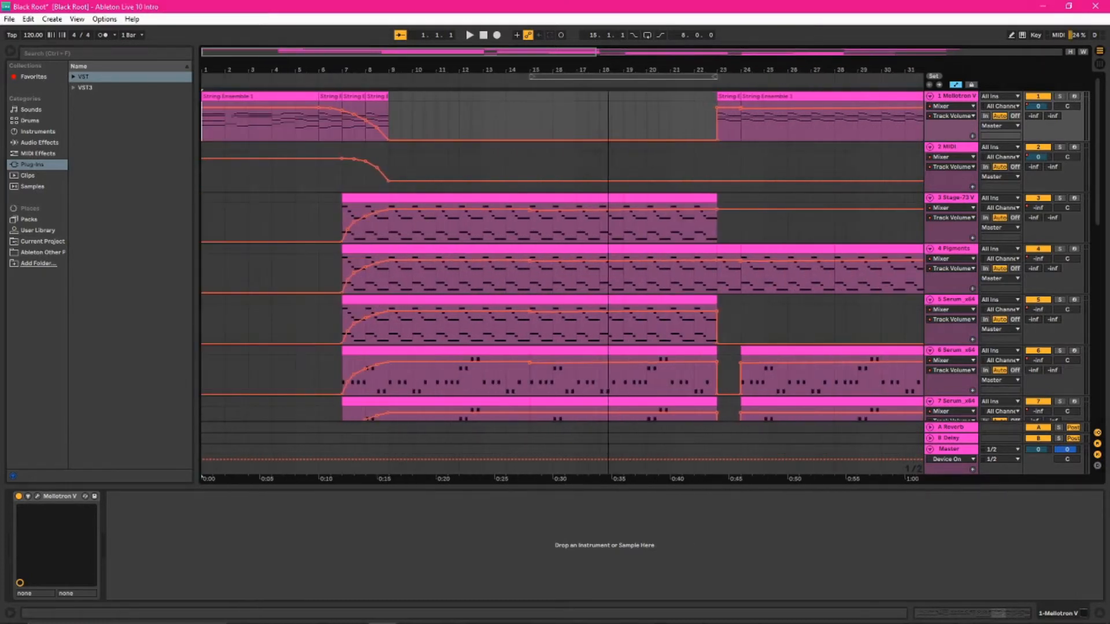
click(300, 136)
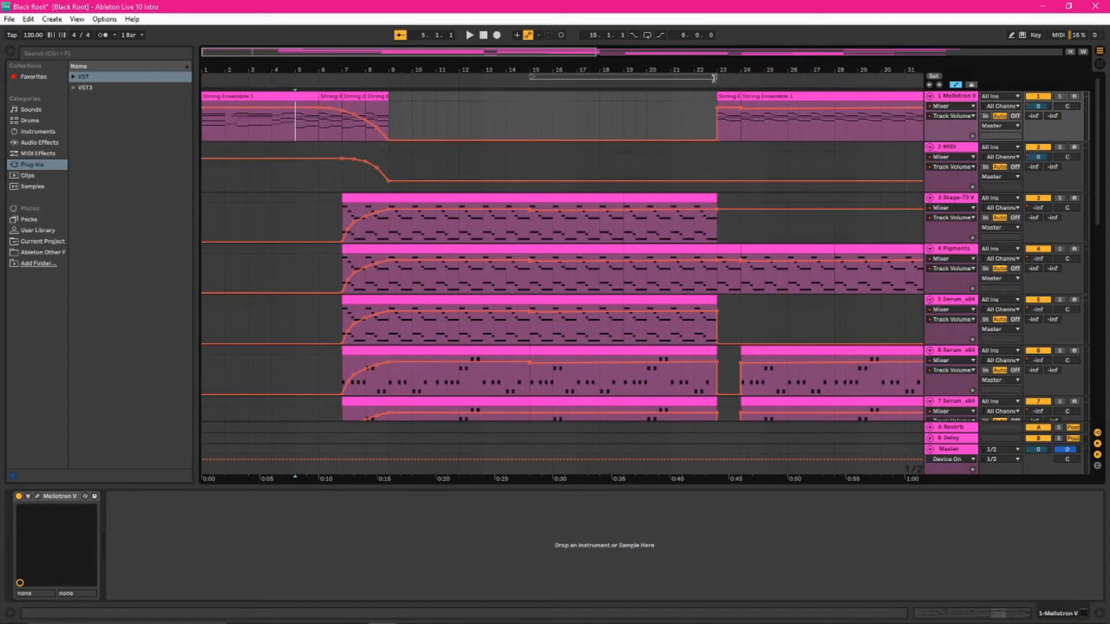
drag(714, 77, 274, 80)
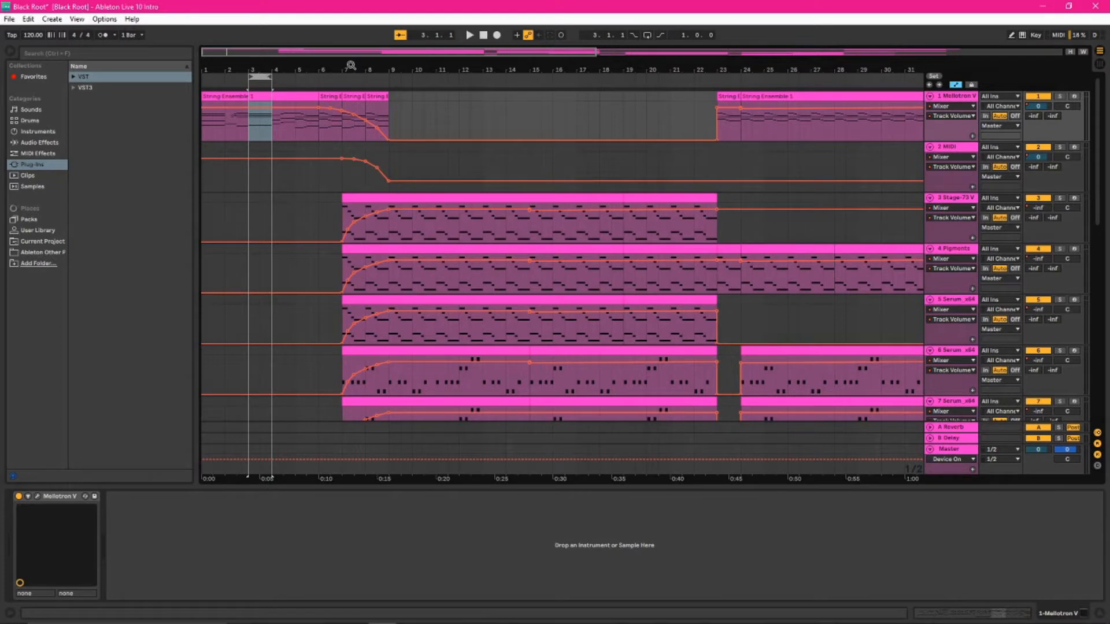
click(251, 137)
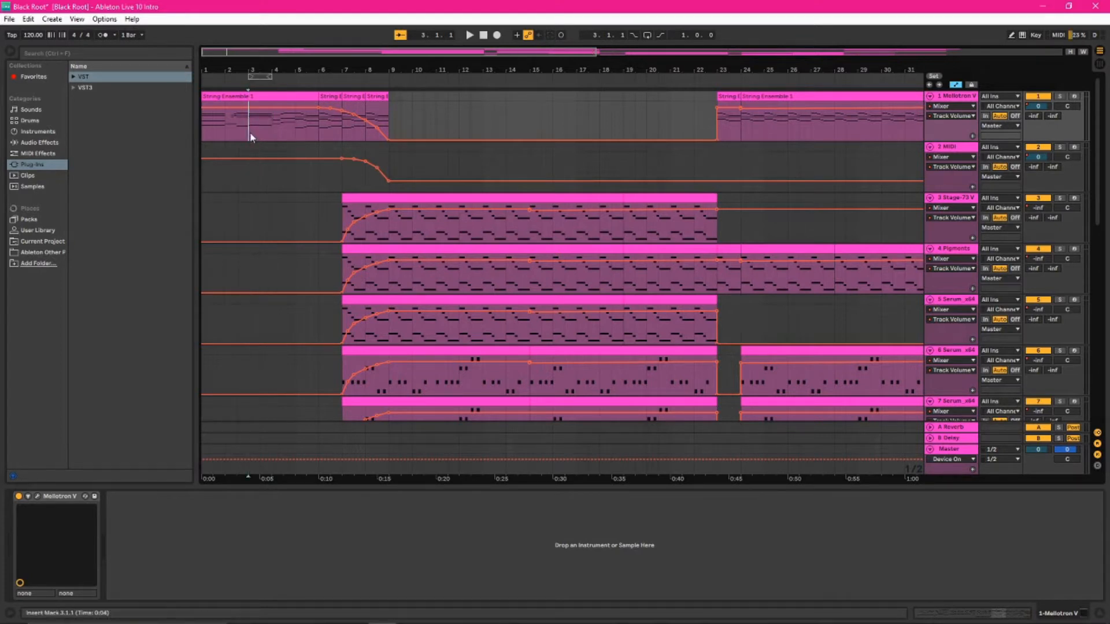
key(space)
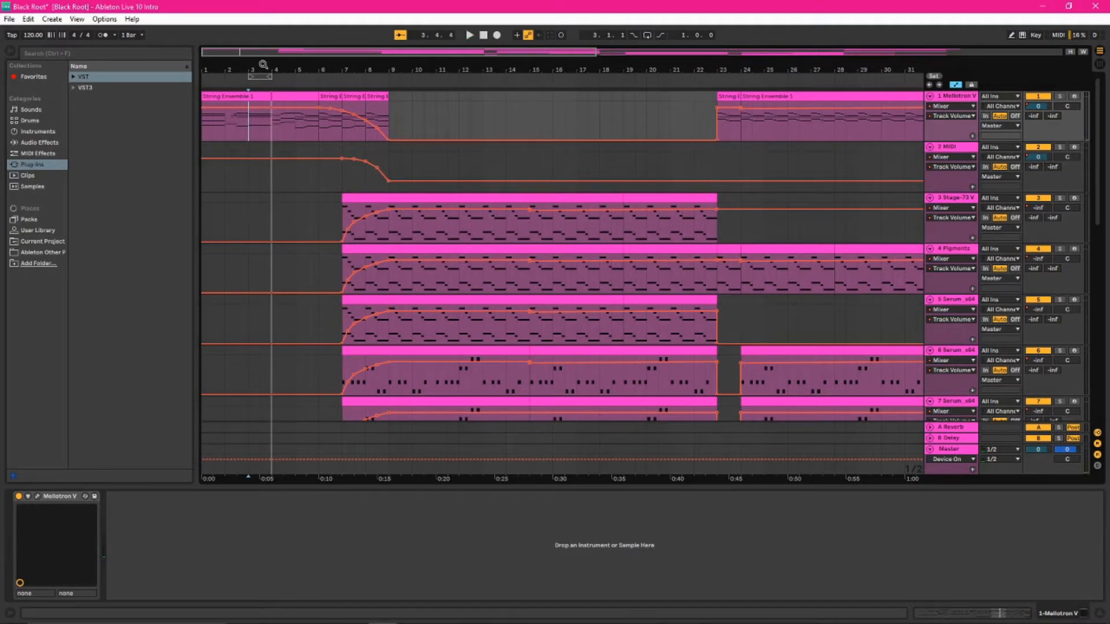
Step: Move the one-bar loop region to bar 6 and listen to the arrangement from there
drag(261, 75, 330, 75)
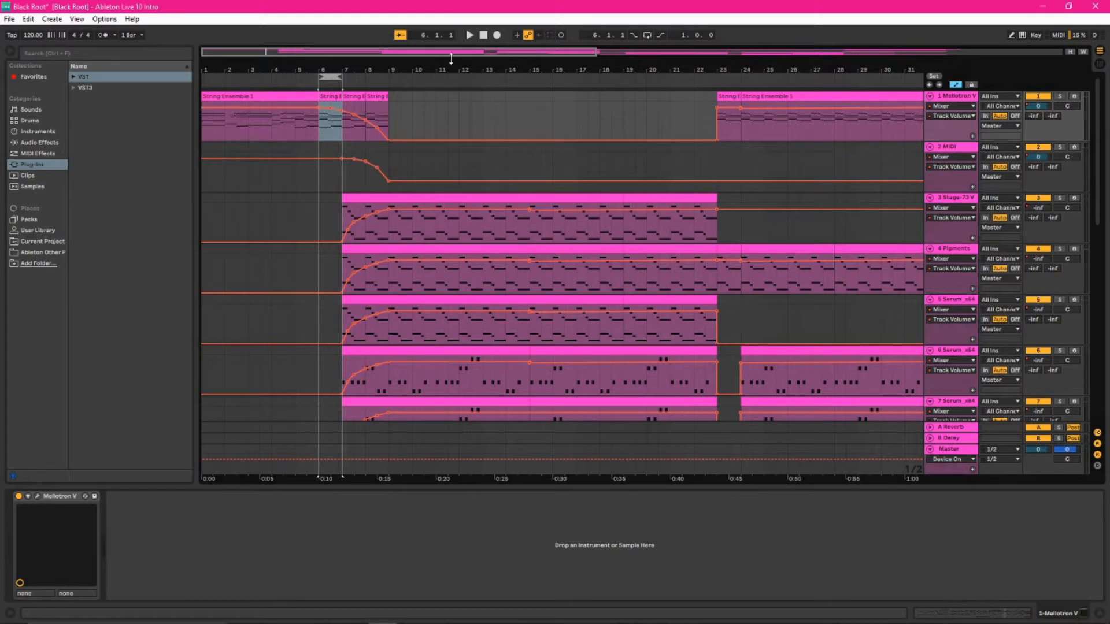
mouse_move(339, 77)
mouse_down()
mouse_move(363, 76)
mouse_move(220, 76)
mouse_move(330, 78)
mouse_up()
click(321, 137)
key(space)
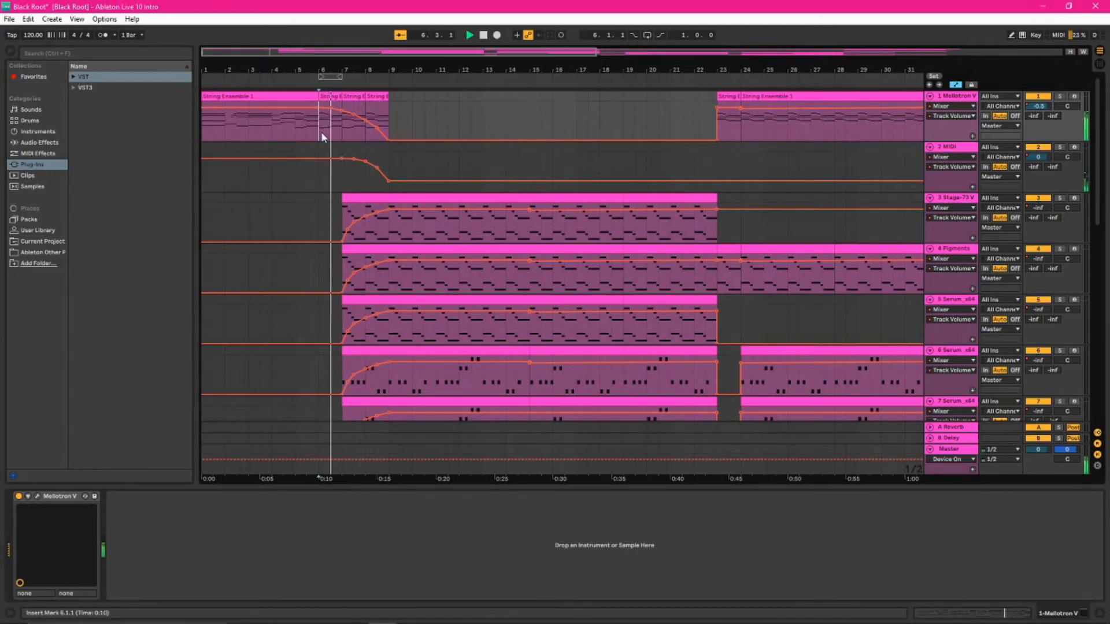
click(338, 101)
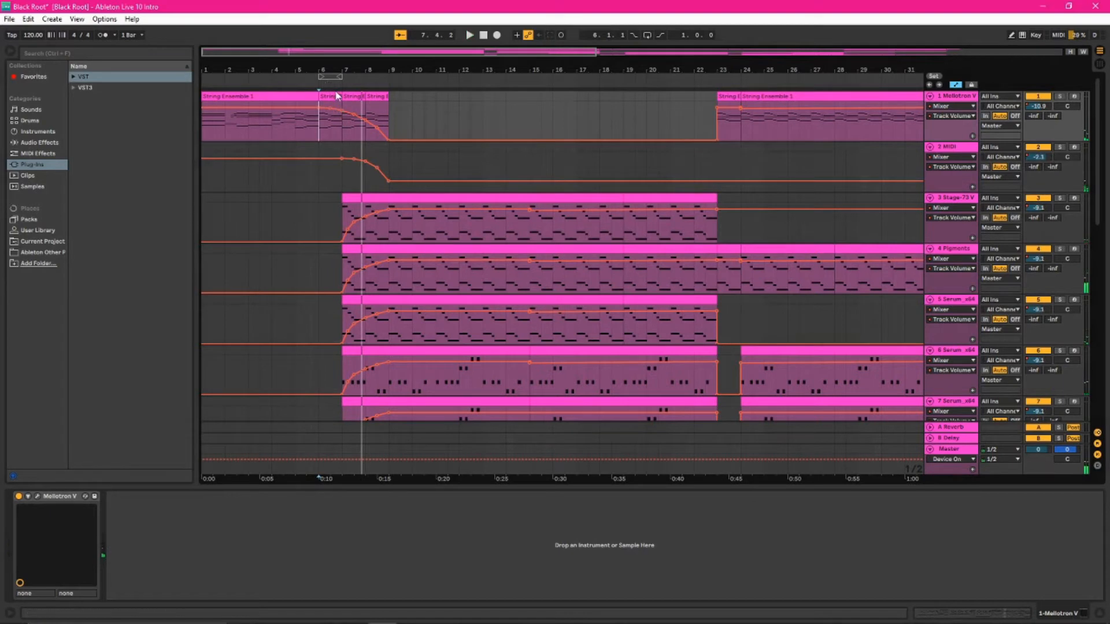
Step: Turn on looping and move the one-bar loop region to bar 5 for playback
click(330, 76)
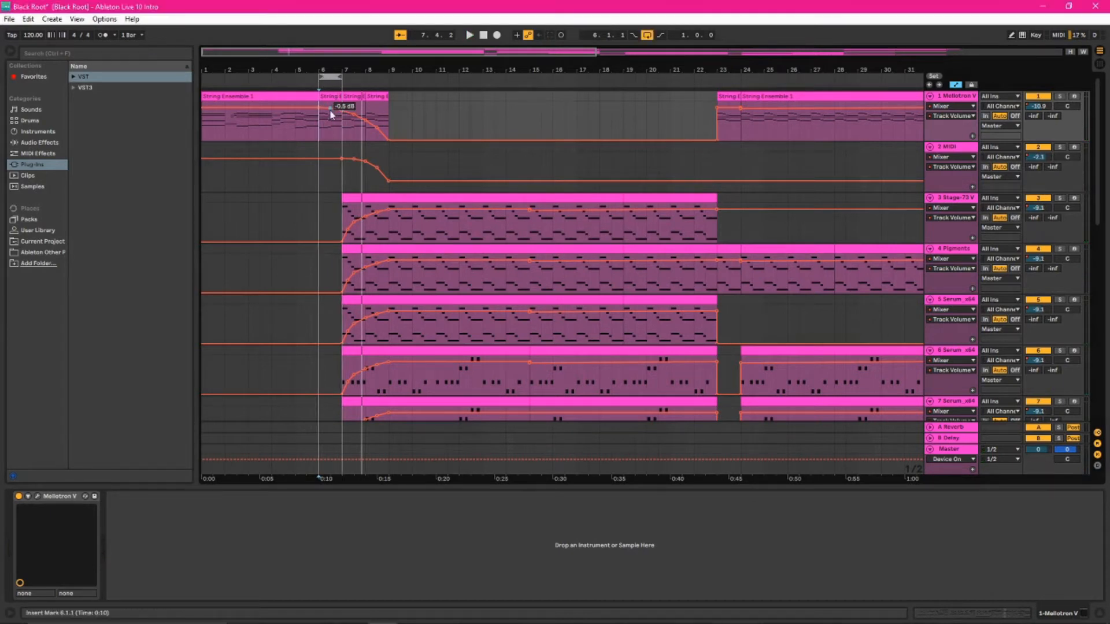
drag(327, 77, 304, 77)
key(space)
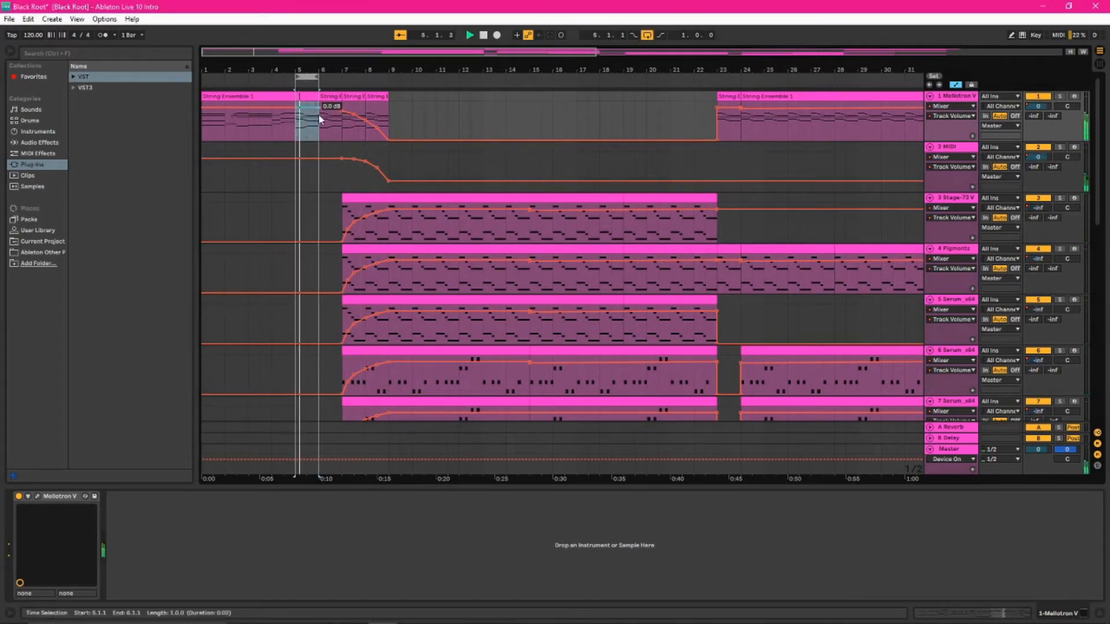
Step: Play the intro from bar 1 into the bar 5 loop and stop playback
click(204, 135)
key(space)
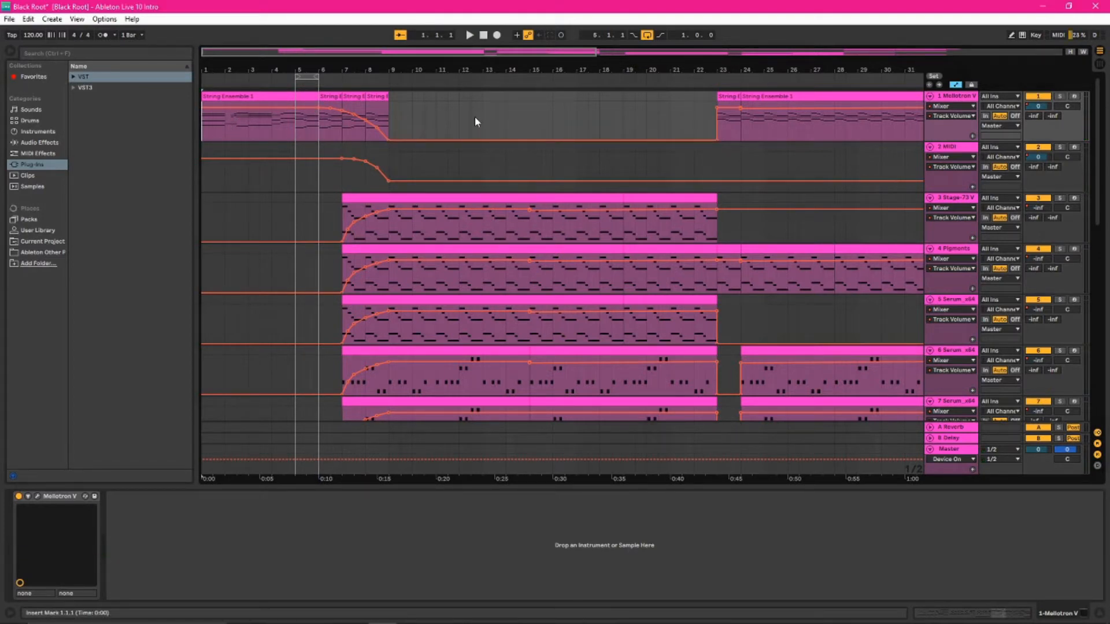
key(space)
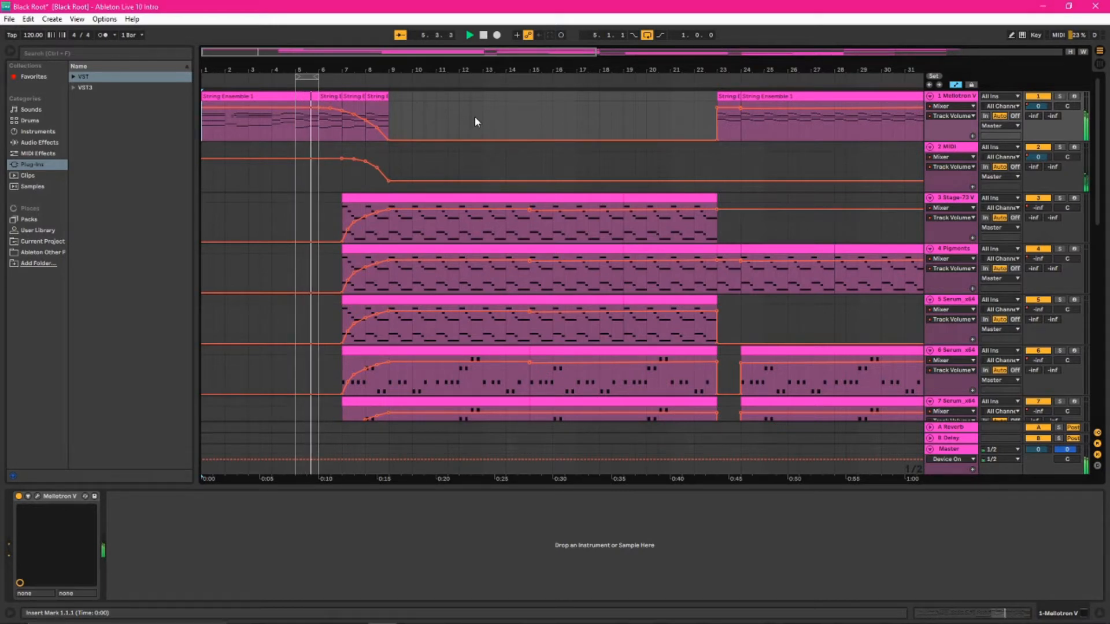
key(space)
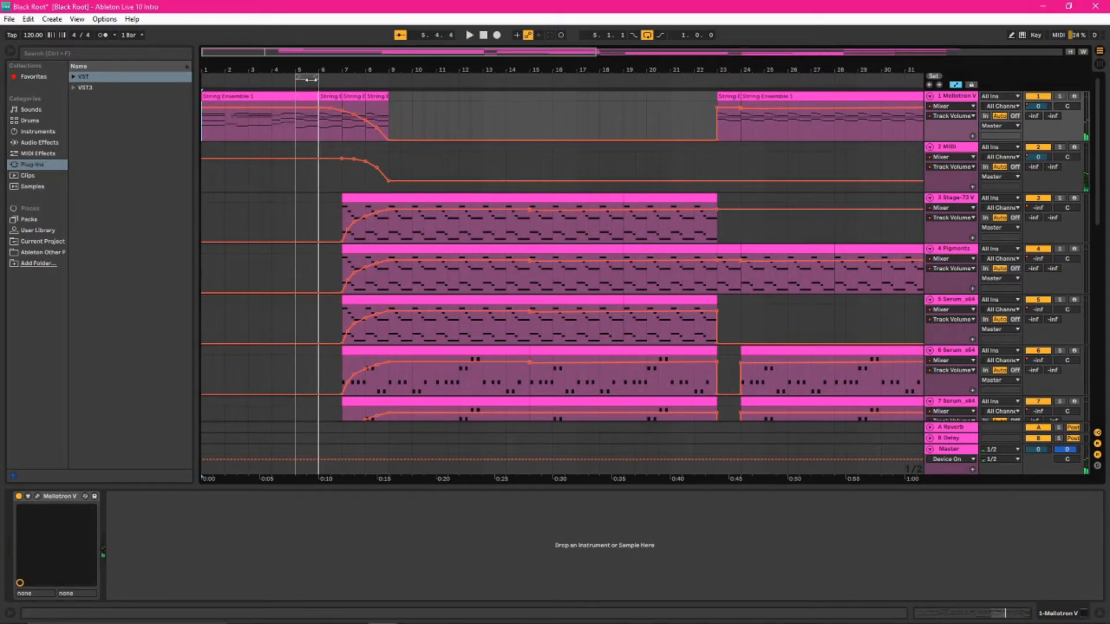
Step: Move the loop region to bar 6 and examine the Mellotron track's notes in bars 5 and 6 in an enlarged note view
drag(305, 76, 398, 82)
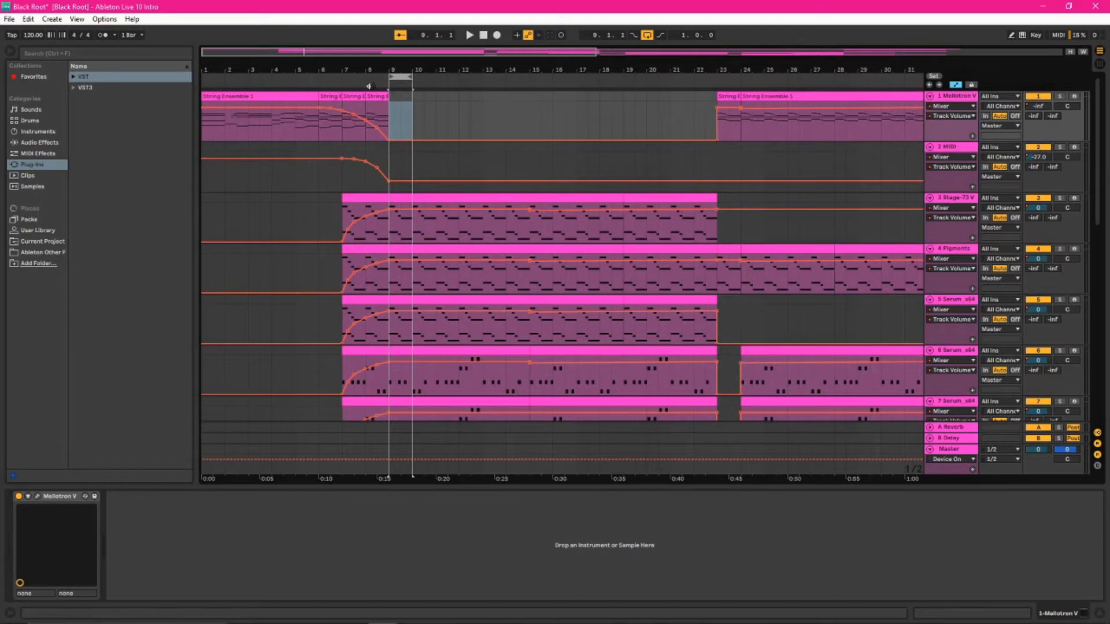
drag(401, 78, 333, 88)
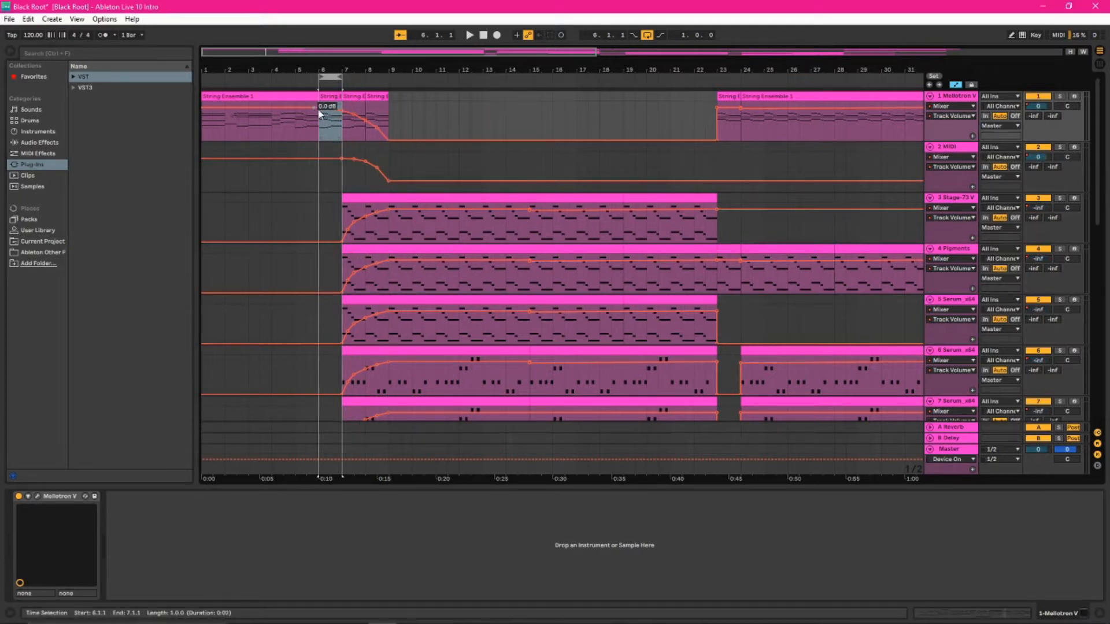
drag(296, 125, 343, 100)
click(968, 617)
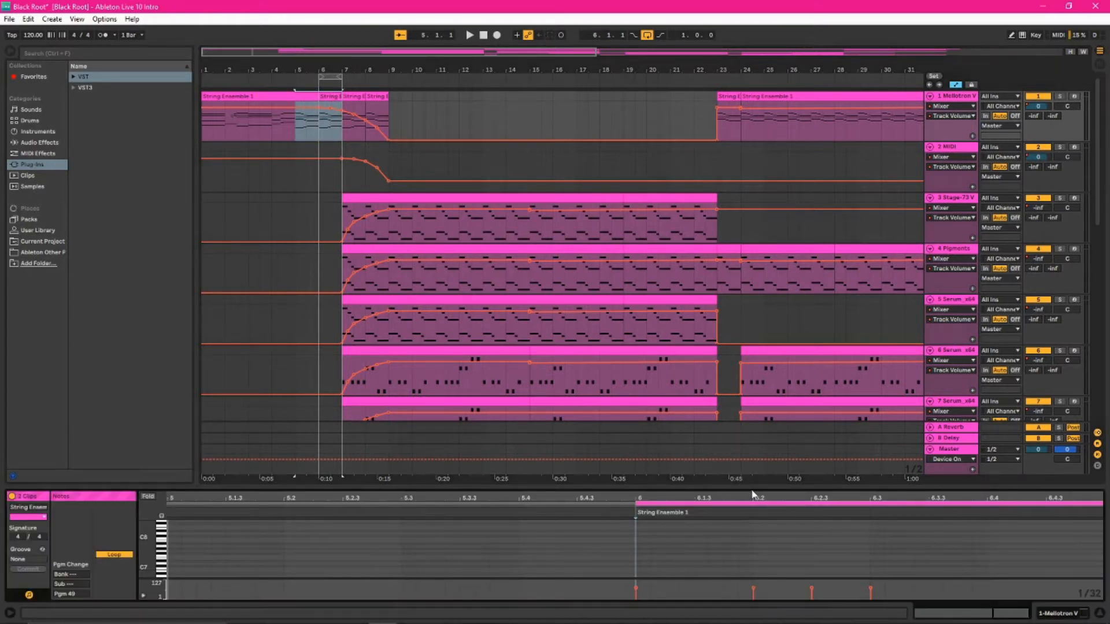
drag(754, 491, 745, 182)
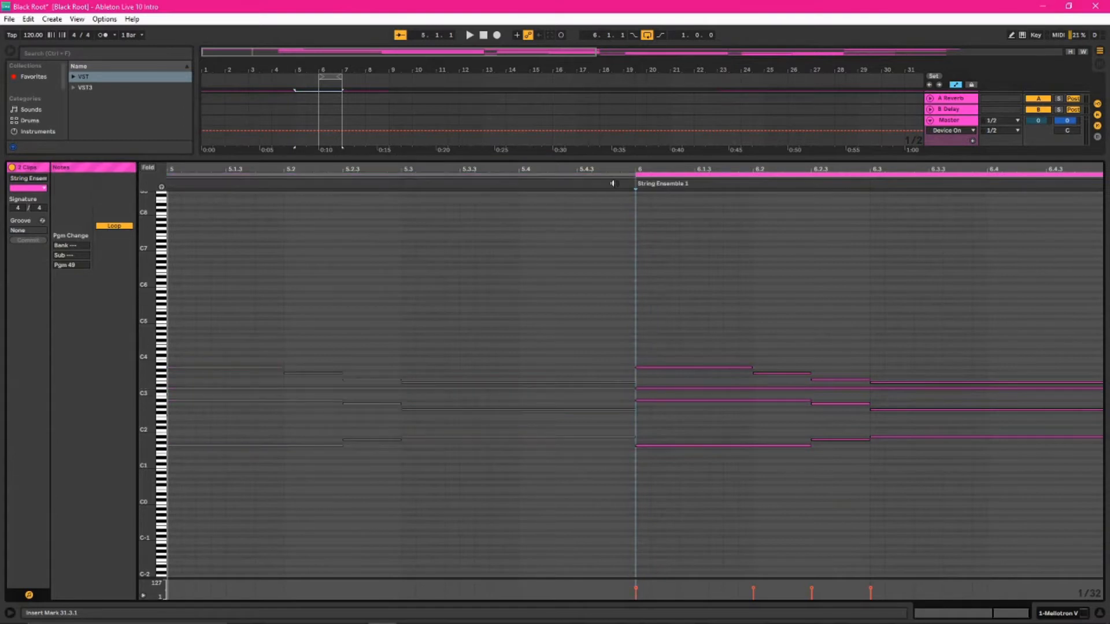
drag(648, 159, 651, 512)
Step: Move the one-bar loop region to bar 9 and place the insert marker there on the Mellotron track
drag(328, 76, 403, 71)
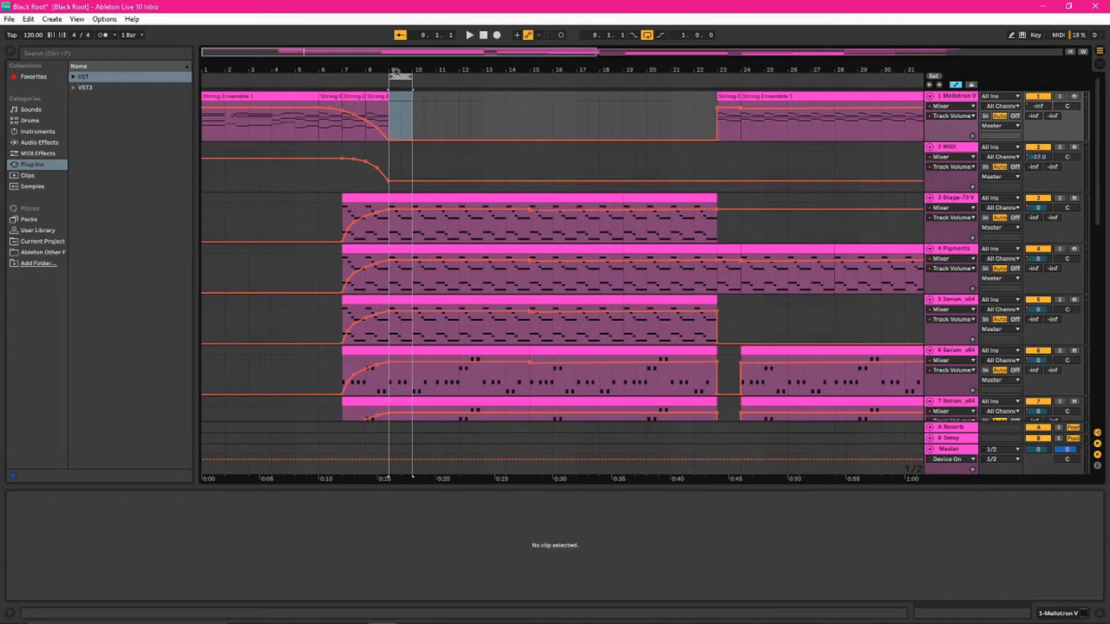
mouse_move(400, 75)
mouse_down()
mouse_move(221, 75)
mouse_move(404, 96)
mouse_up()
key(space)
key(space)
key(ctrl+shift+m)
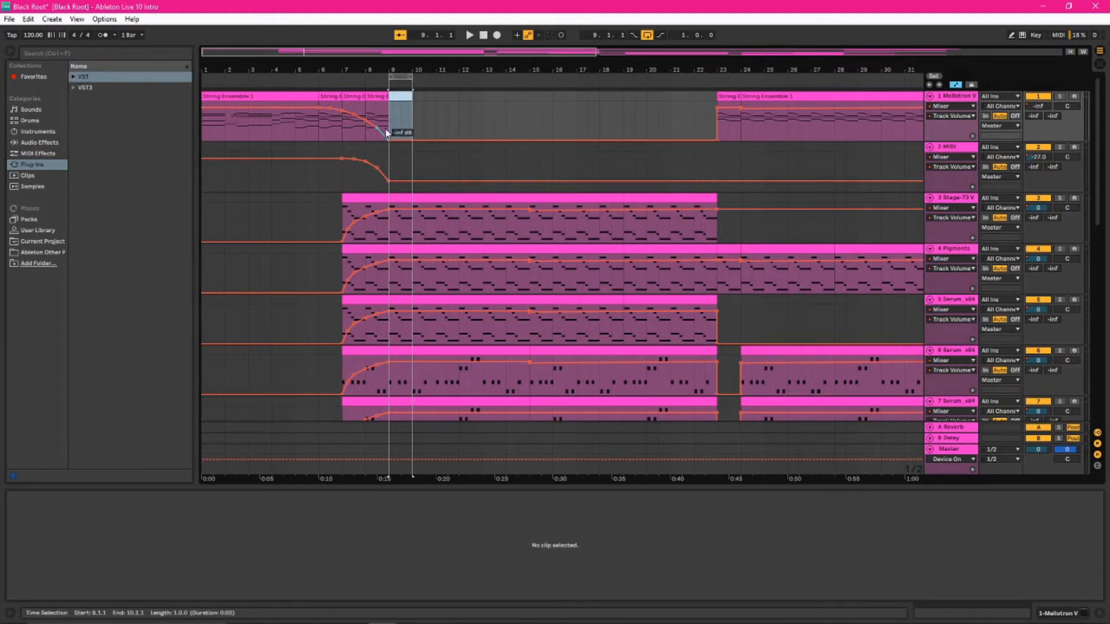
click(393, 135)
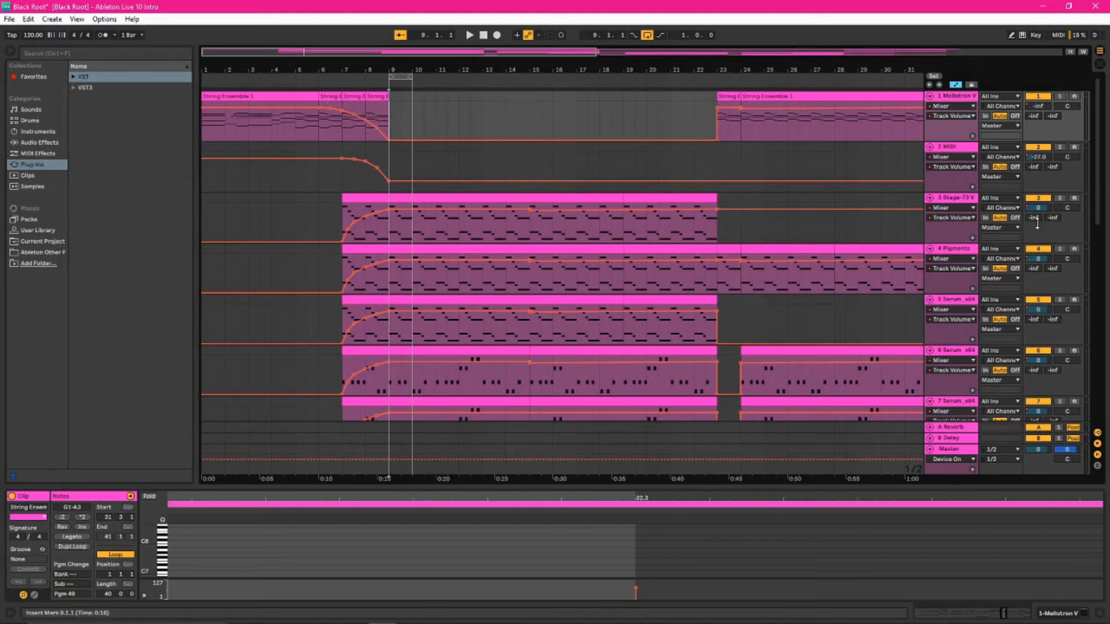
Step: Select the 2 MIDI track and show its device chain
right_click(1042, 103)
click(1001, 3)
click(955, 150)
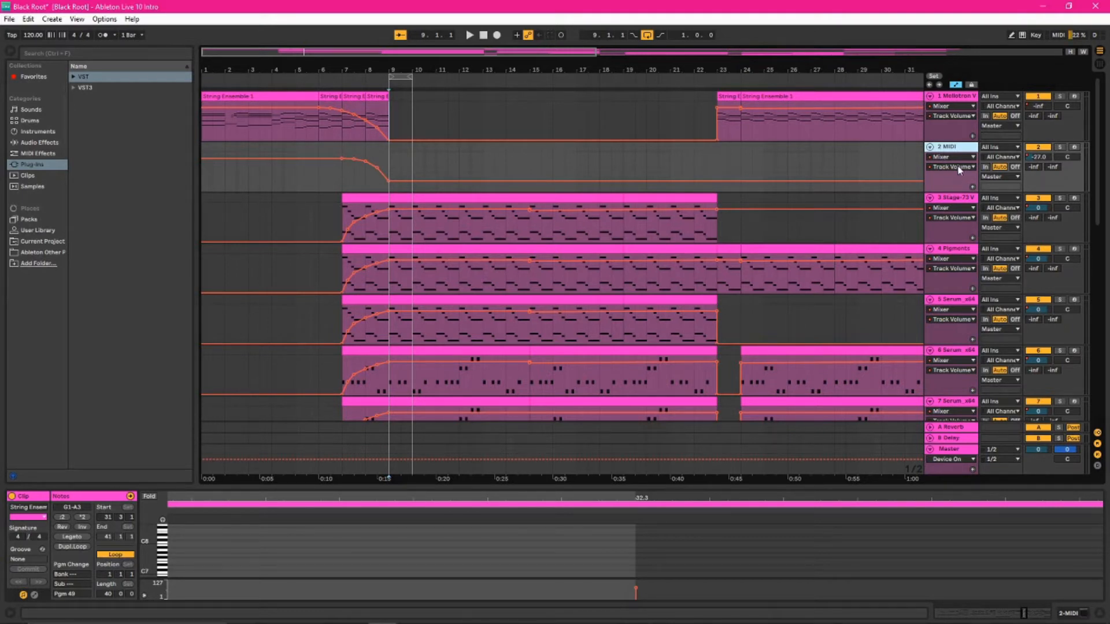
click(954, 611)
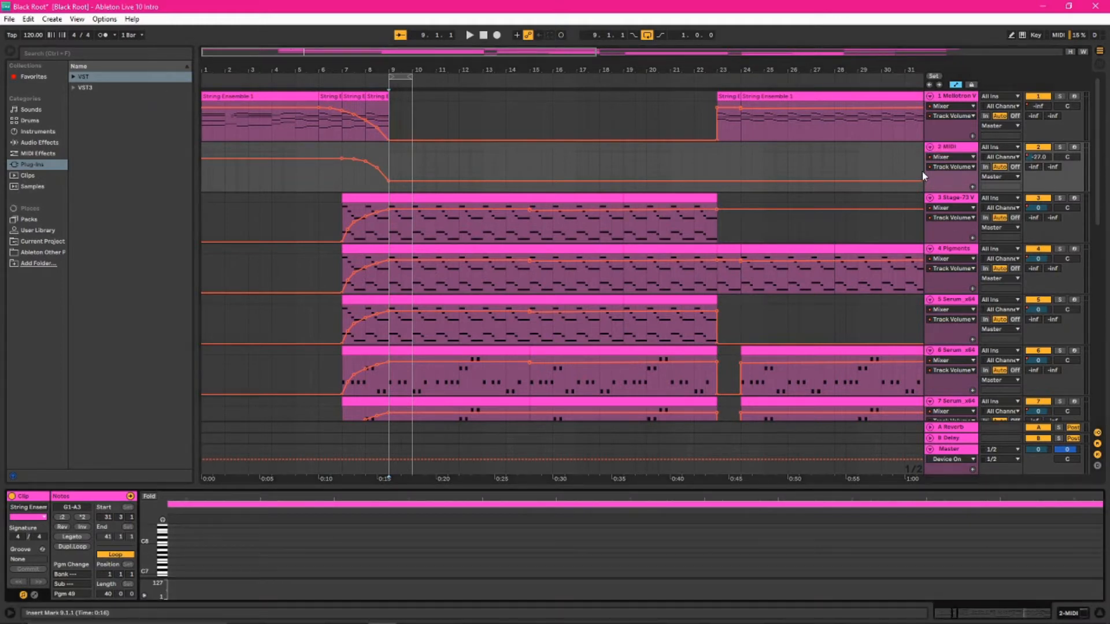
click(938, 190)
click(1063, 613)
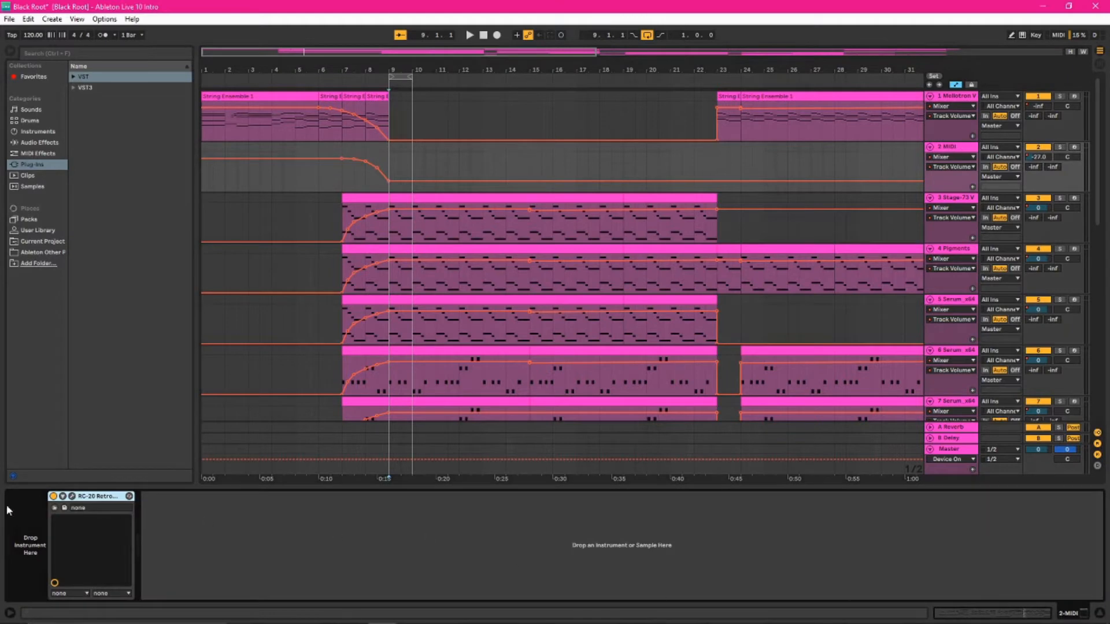
Step: Open the RC-20 Retro Color effect on the 2 MIDI track, examine its Vinyl 2 settings, and close it
click(72, 495)
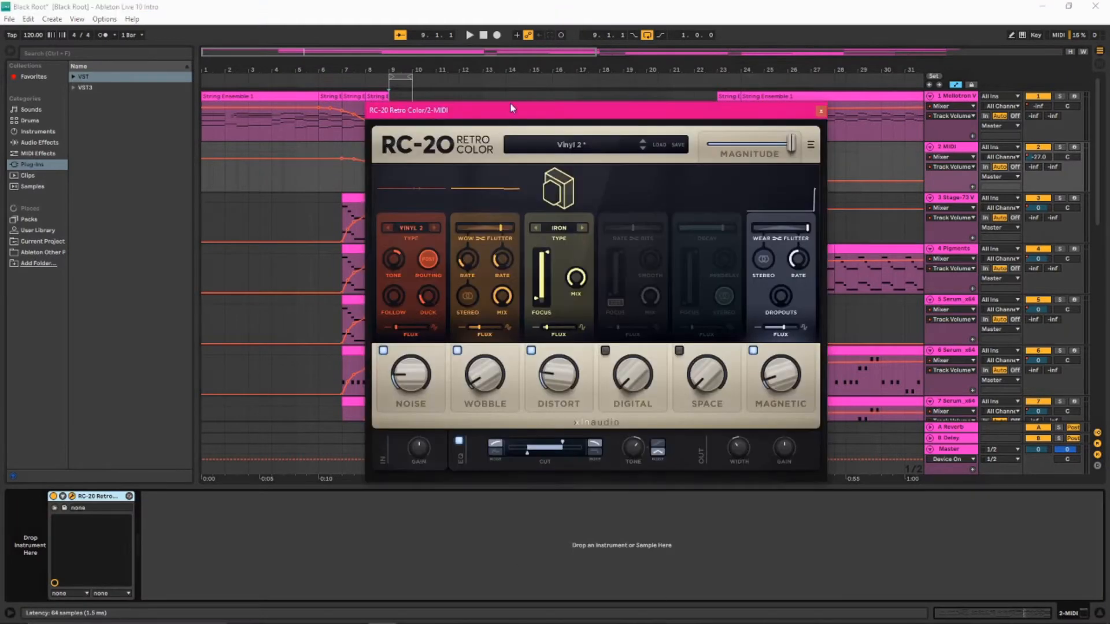
drag(508, 113, 702, 315)
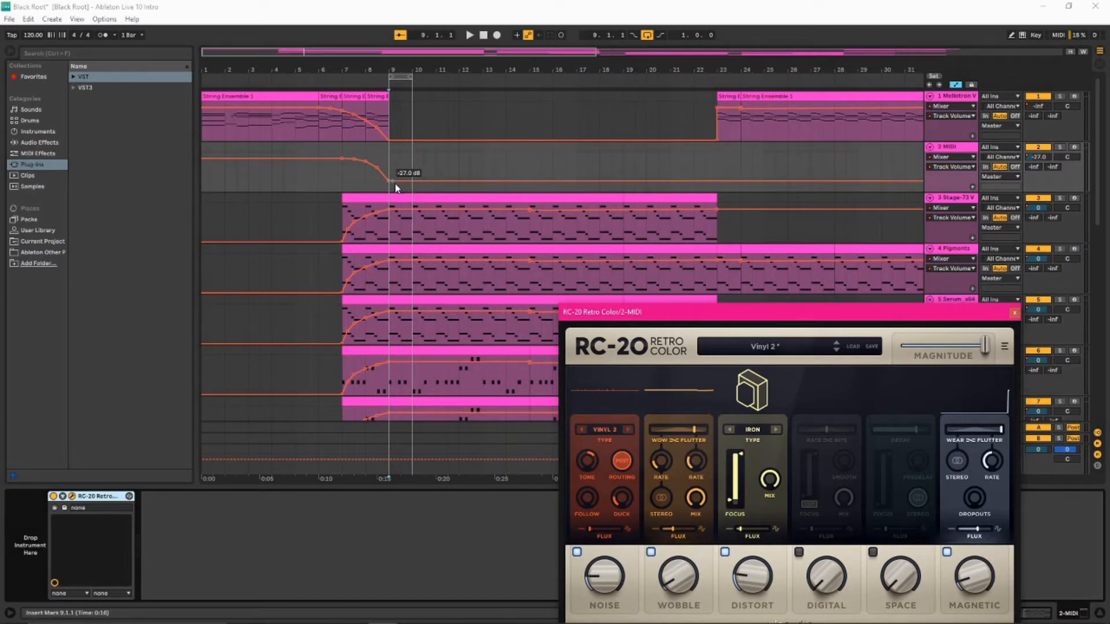
drag(682, 315, 477, 204)
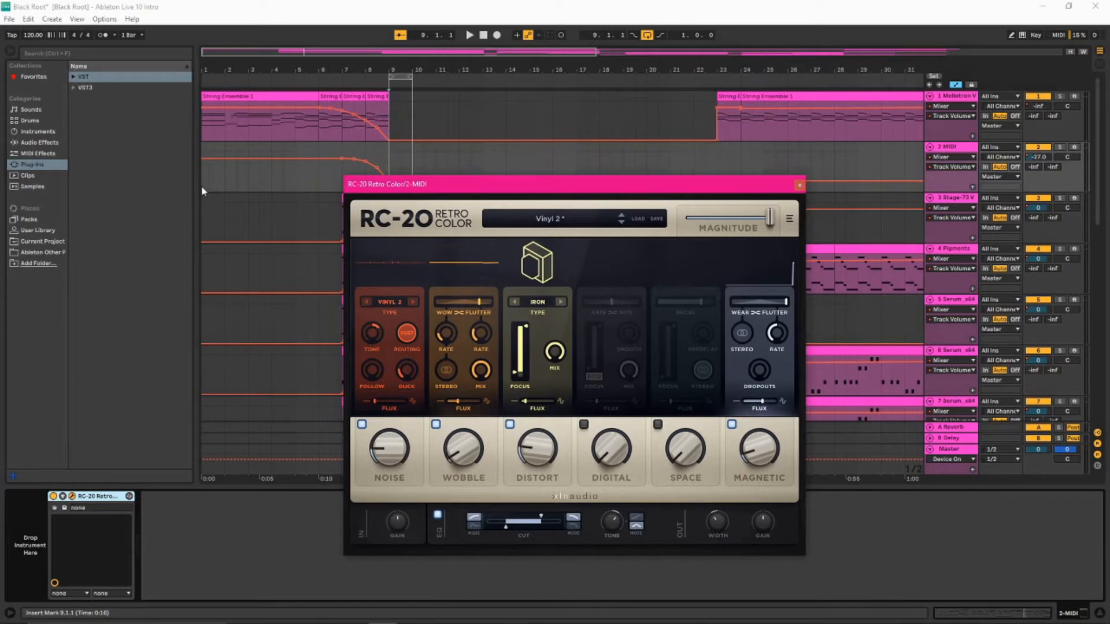
click(72, 499)
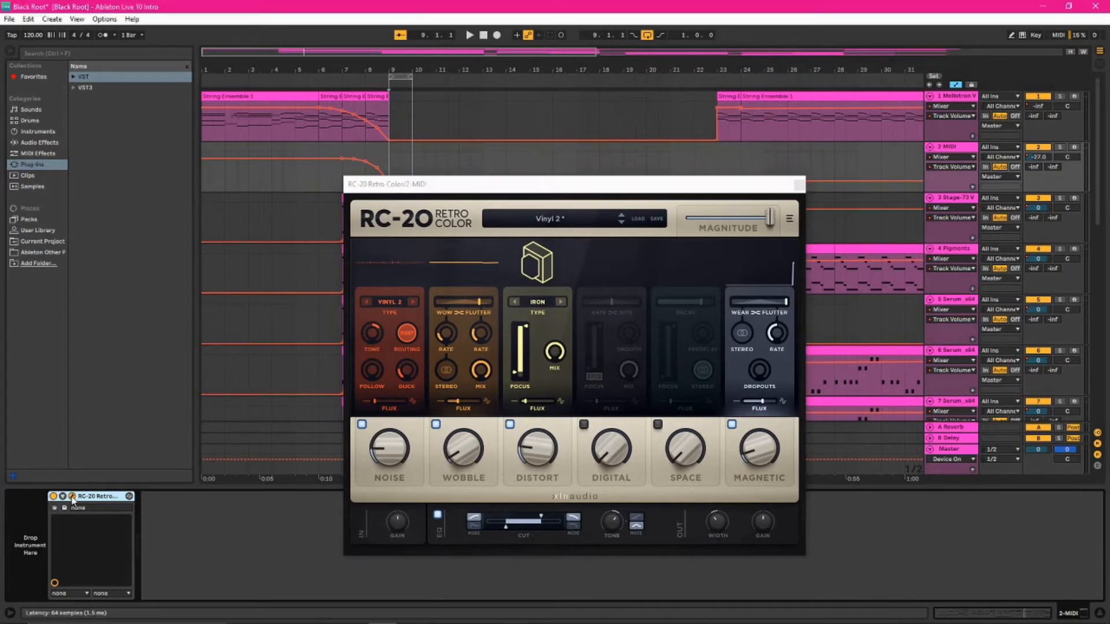
click(72, 498)
Step: Play the arrangement from bar 1 to hear the Mellotron intro together with the RC-20 track
click(202, 175)
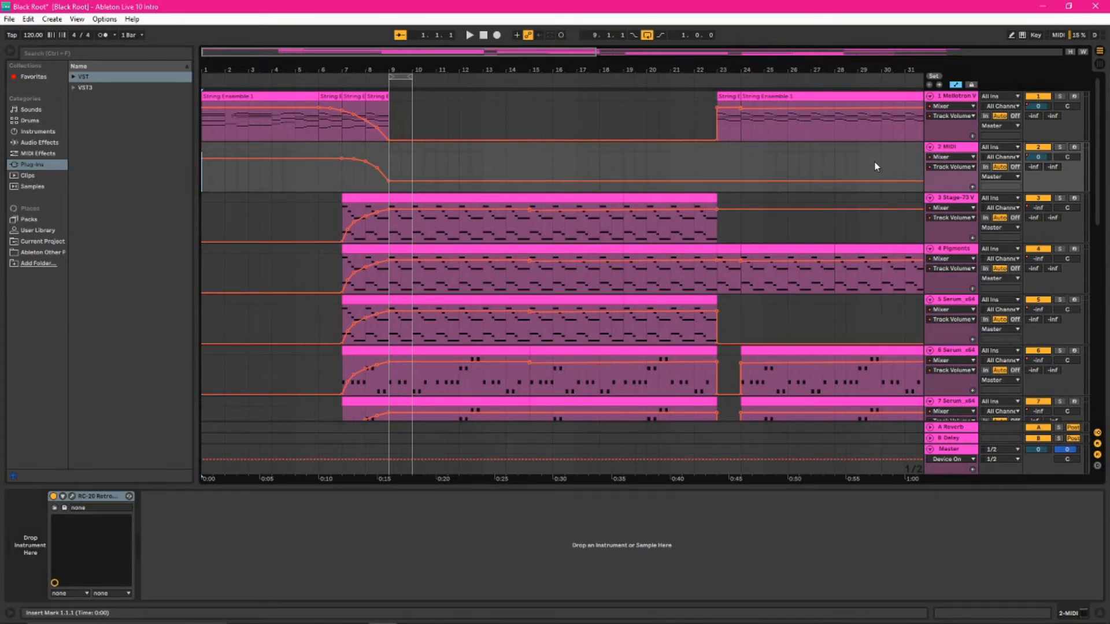
key(space)
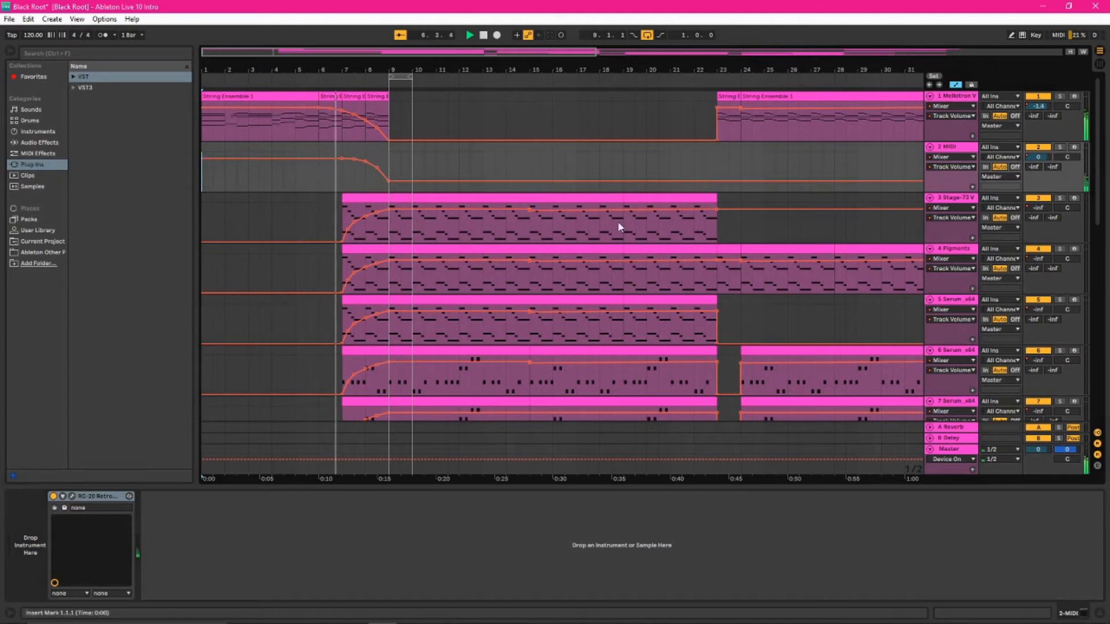
Step: Stop playback and select the one-bar String Ensemble clip at bar 8 on the Mellotron track
click(485, 36)
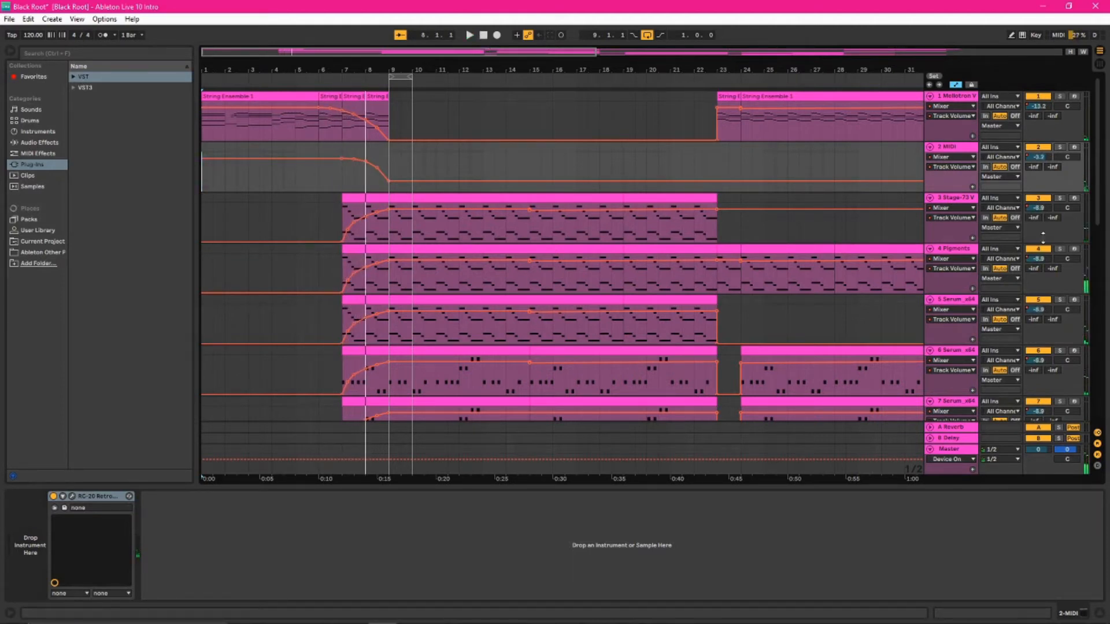
click(367, 101)
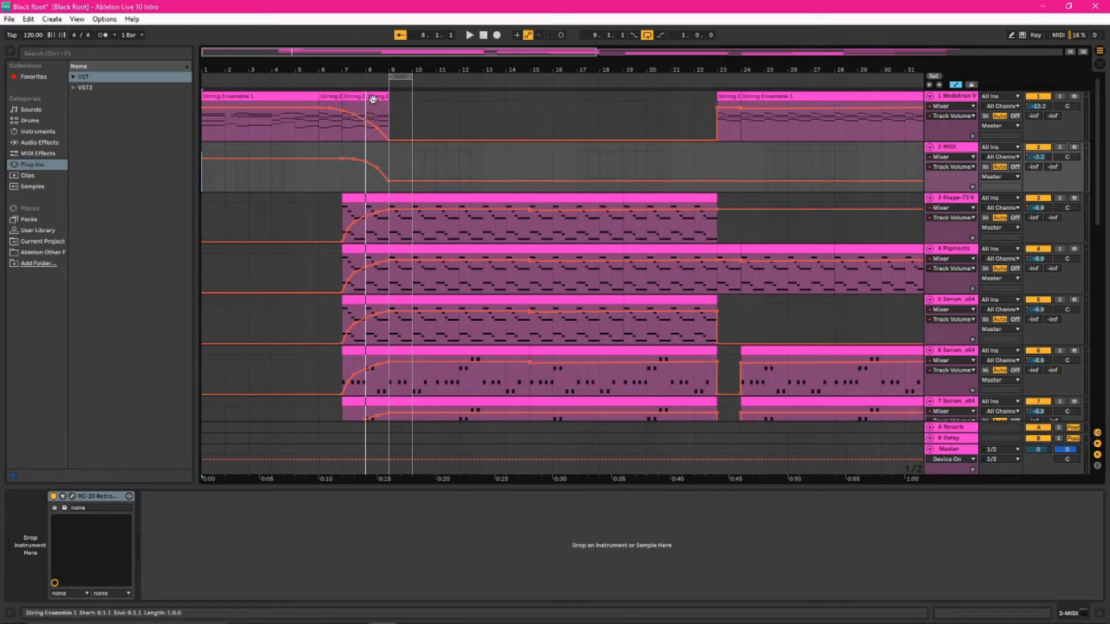
click(373, 99)
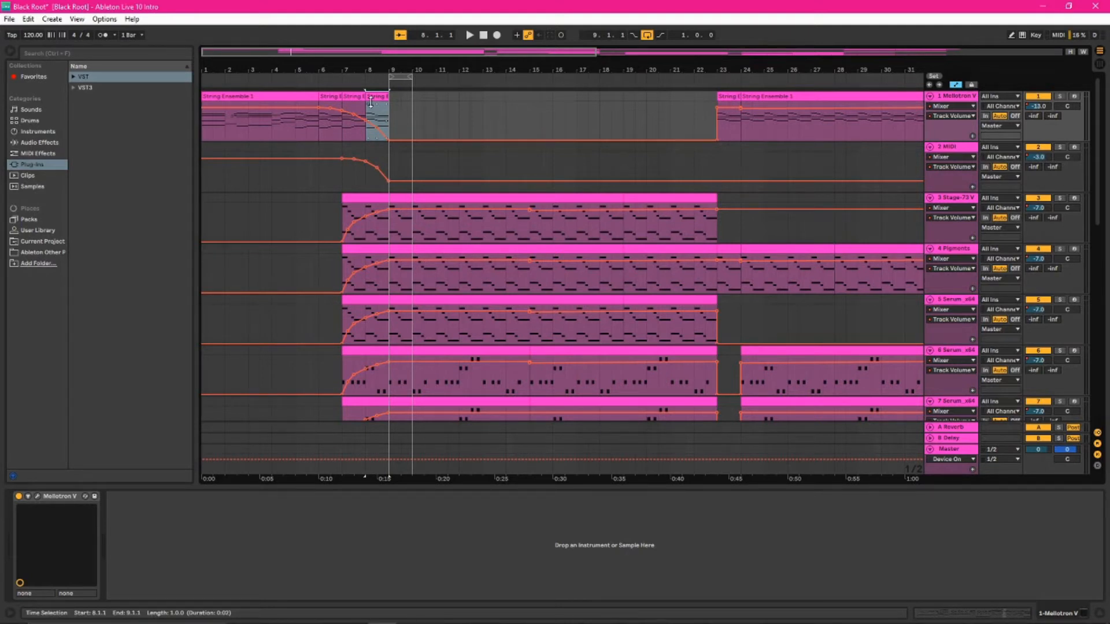
Step: Move the one-bar loop region to bar 10 and select that bar on the Stage-73 V track
click(435, 231)
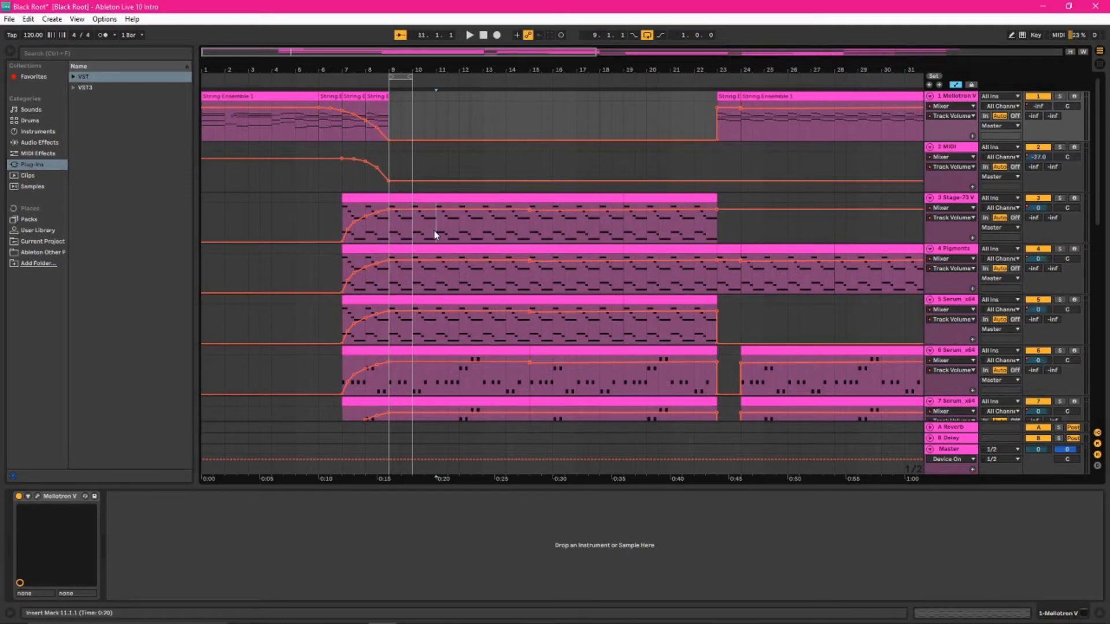
click(390, 227)
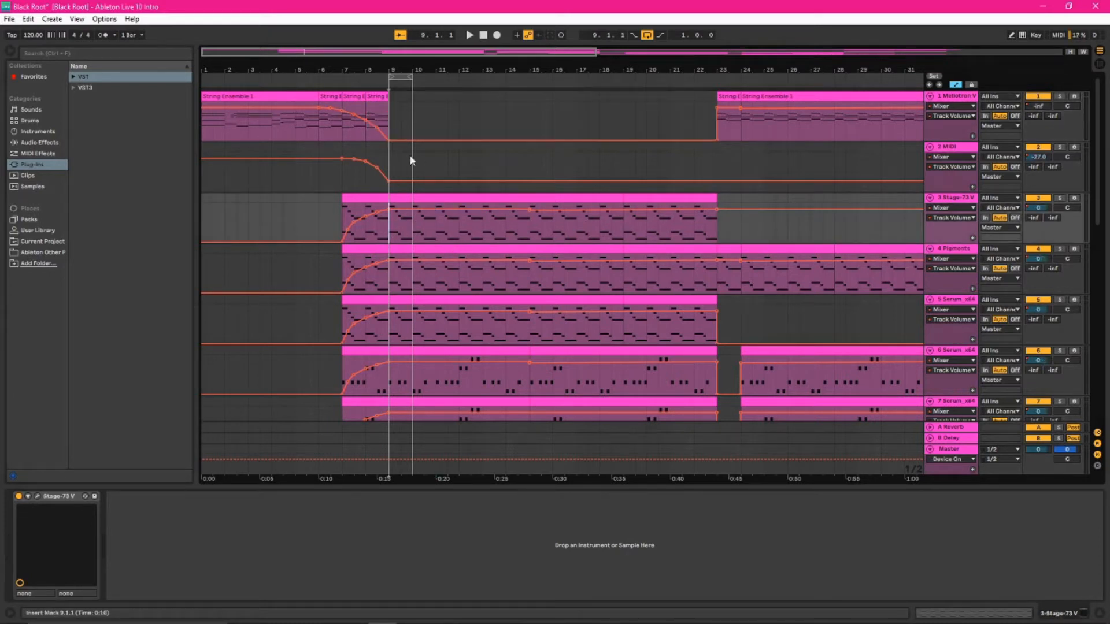
drag(400, 71, 424, 75)
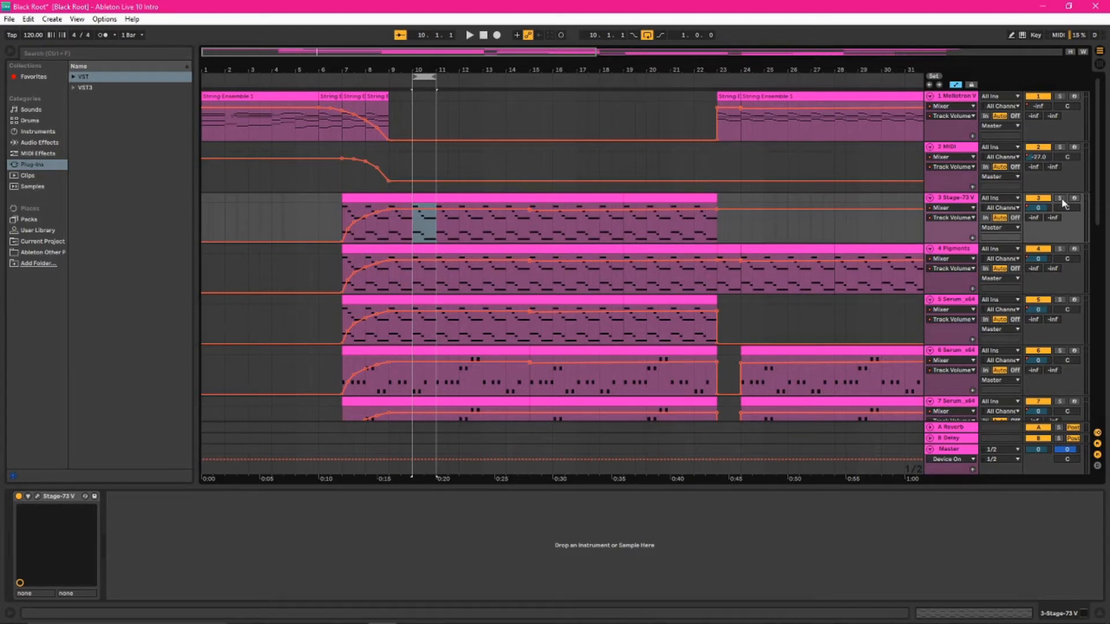
Step: Solo the Stage-73 V track, play the bar 10 loop, and select the track
click(1059, 146)
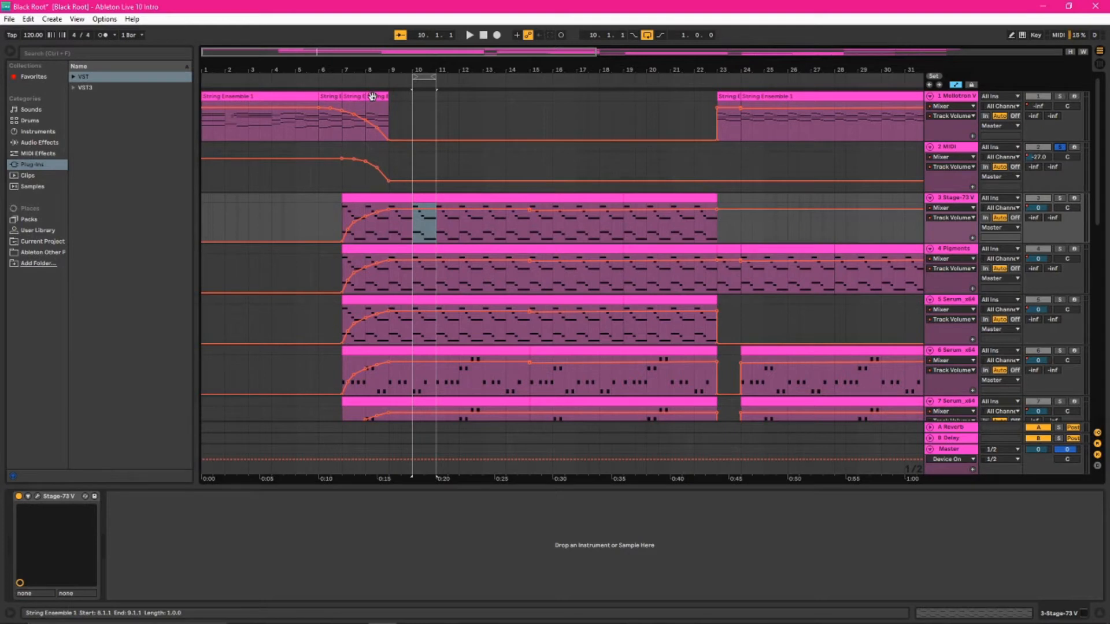
key(space)
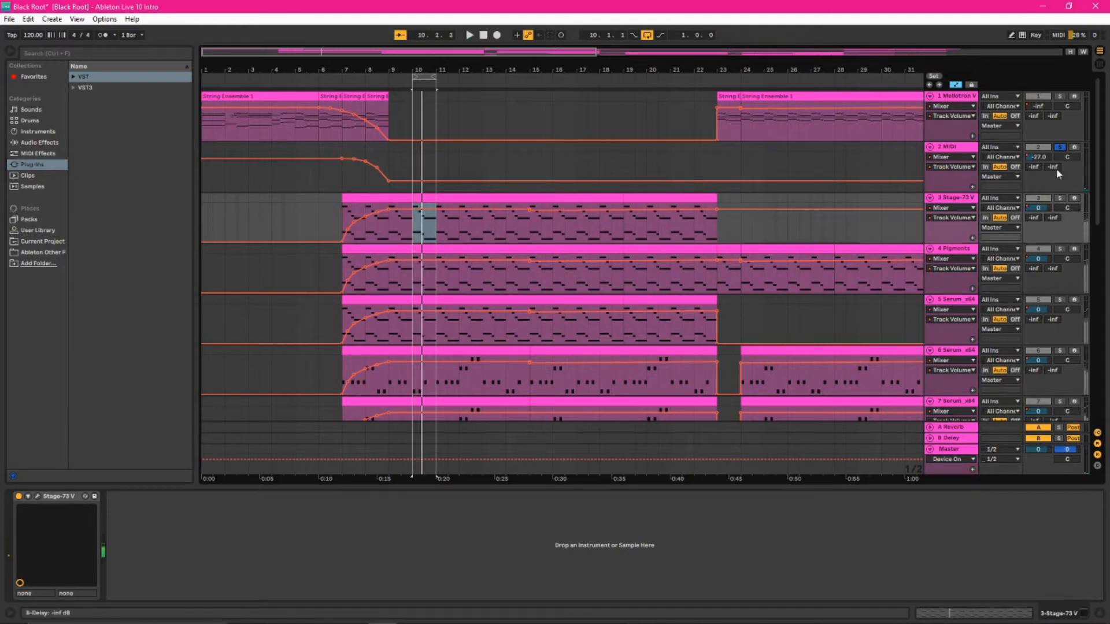
click(1059, 199)
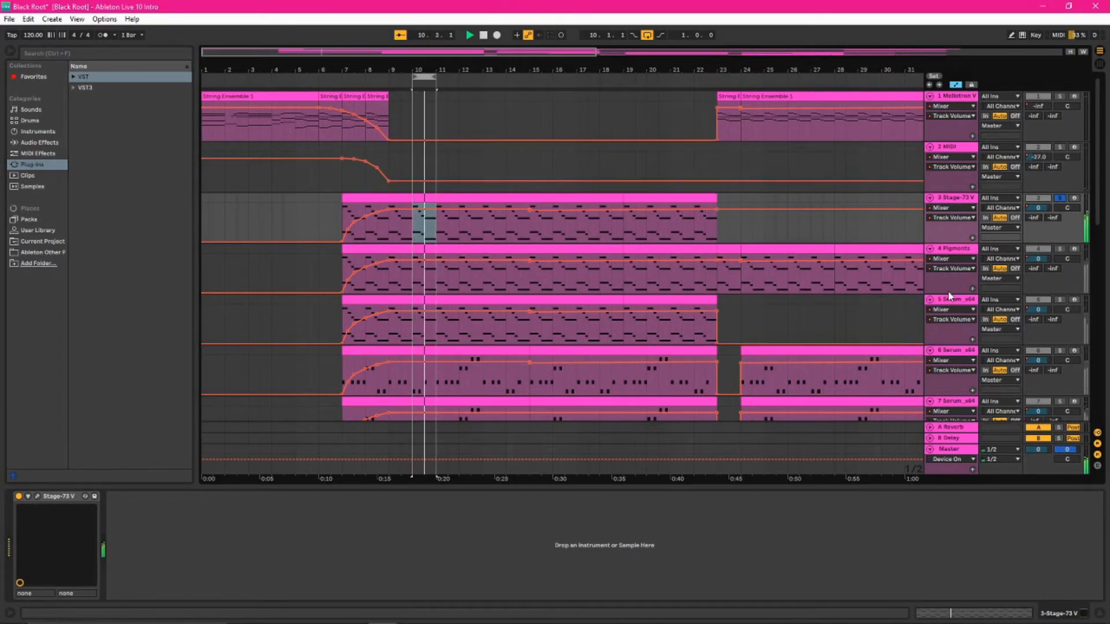
click(944, 229)
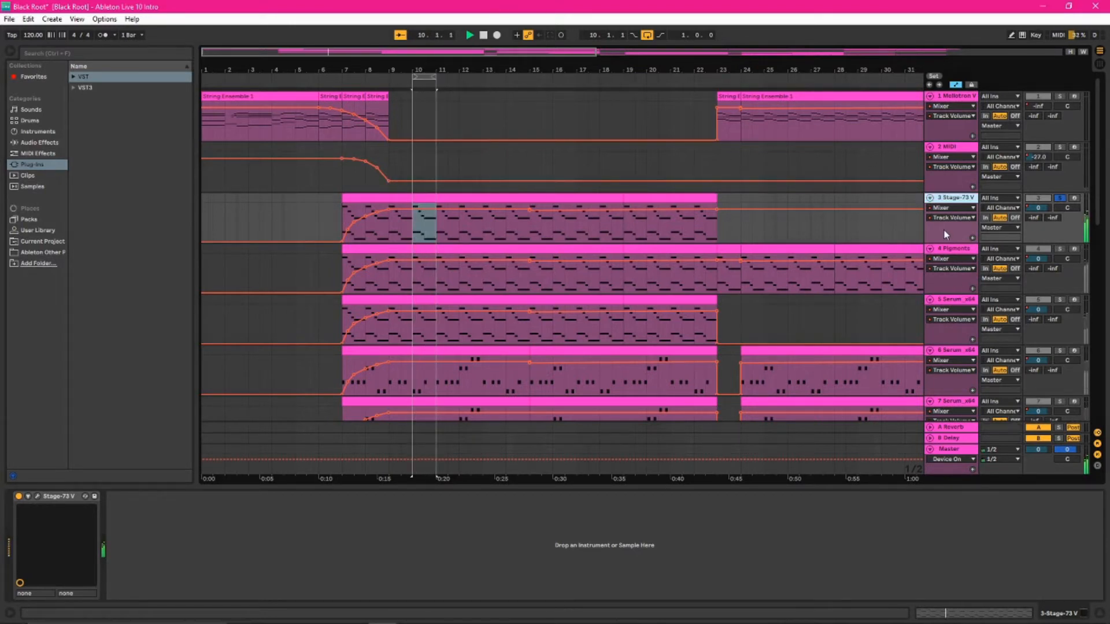
Step: Open the Stage-73 V instrument to examine its Stage Dark preset, close it, and stop playback
click(37, 497)
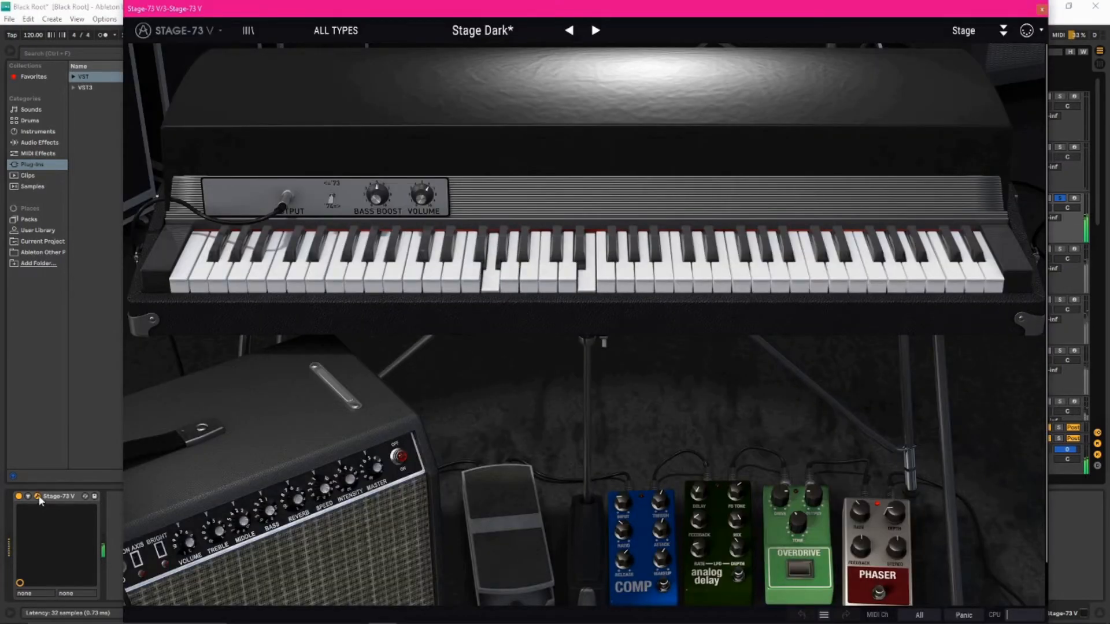
click(38, 497)
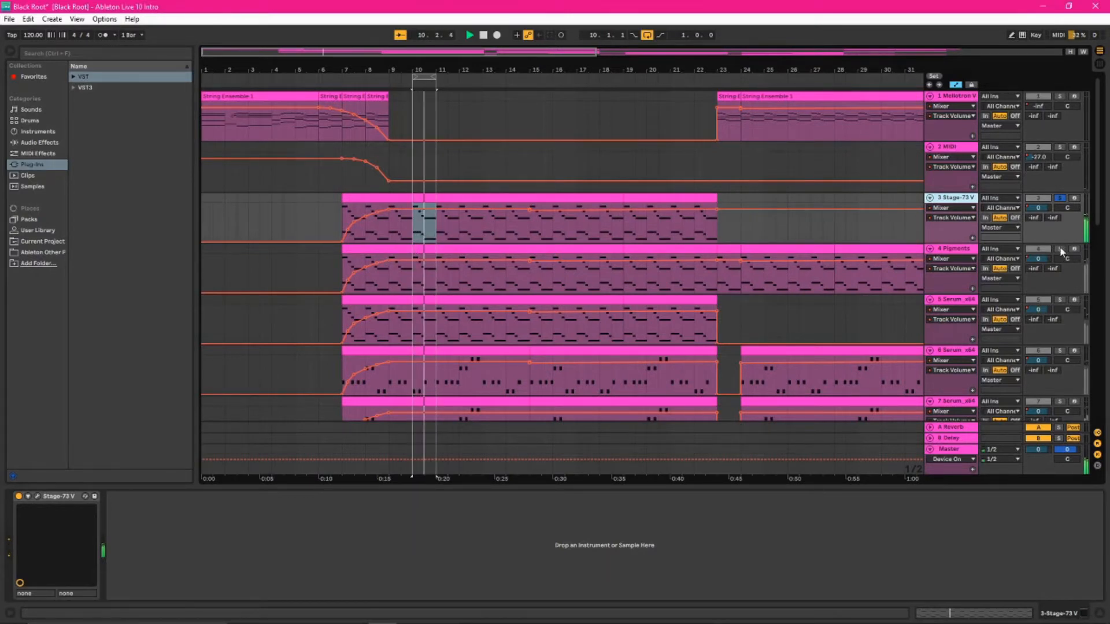
key(space)
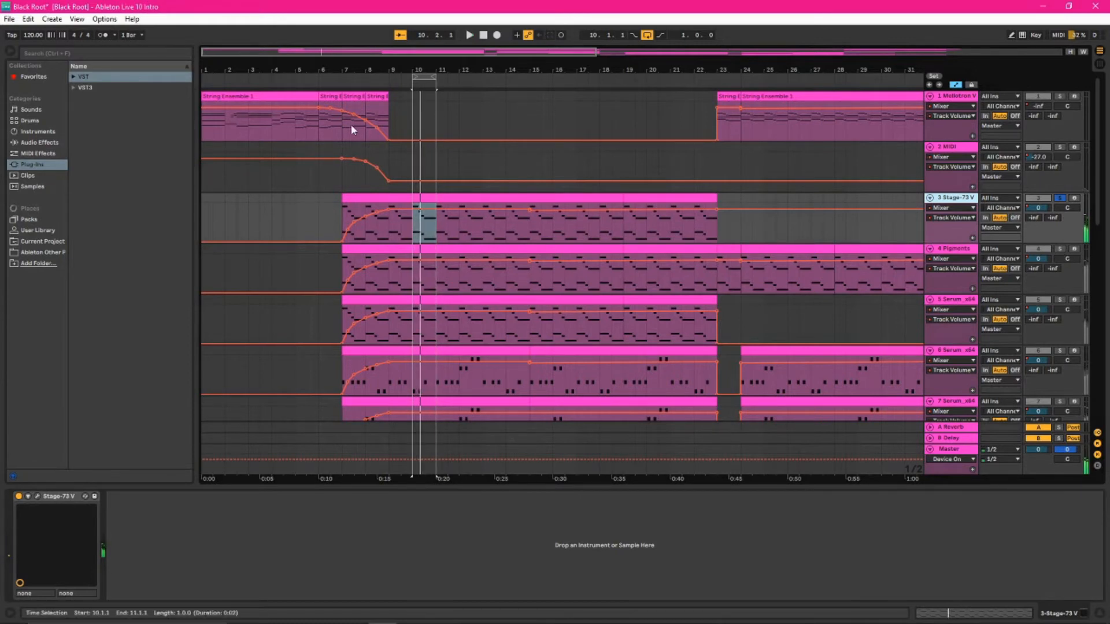
Step: Examine the chord notes of the Mellotron clips at bars 8 and 24, enlarging the note editor temporarily for the bar 8 clip
click(375, 96)
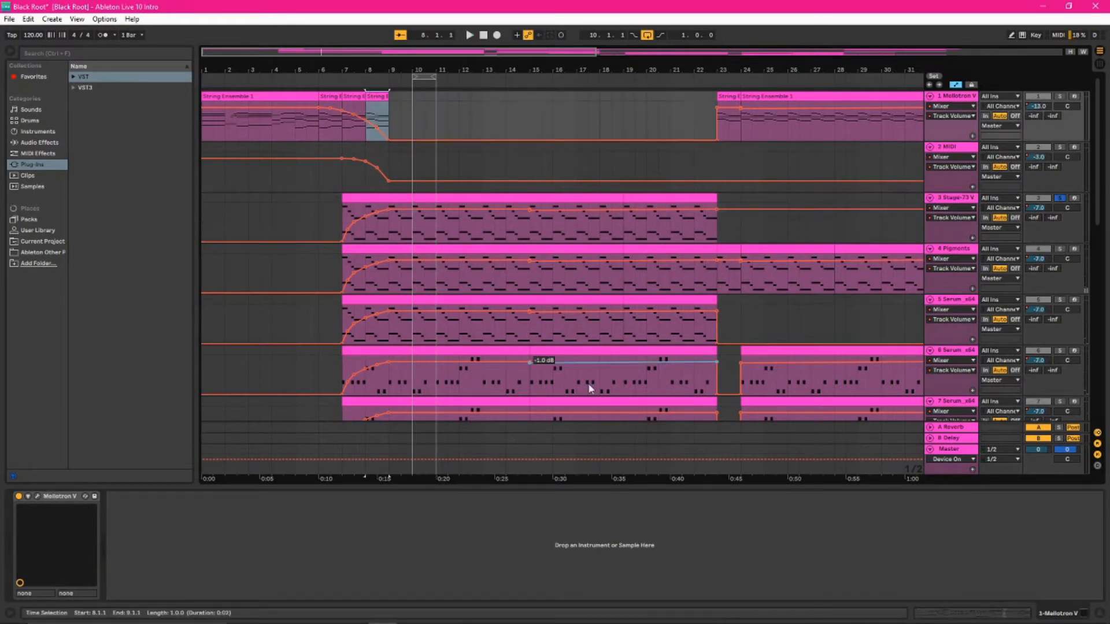
click(1016, 610)
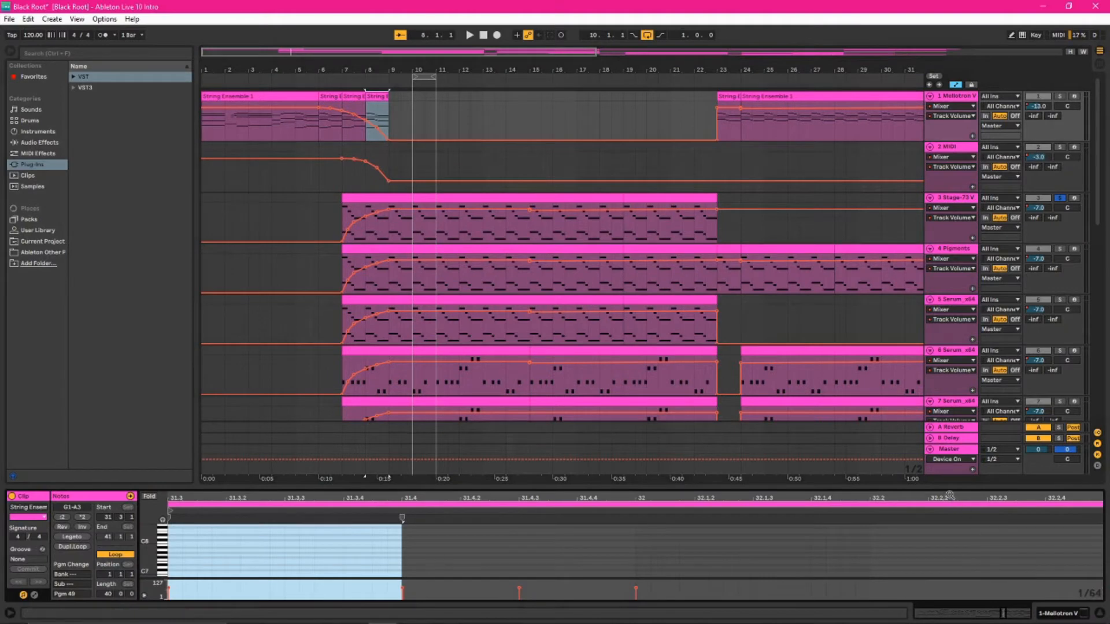
drag(947, 489, 858, 173)
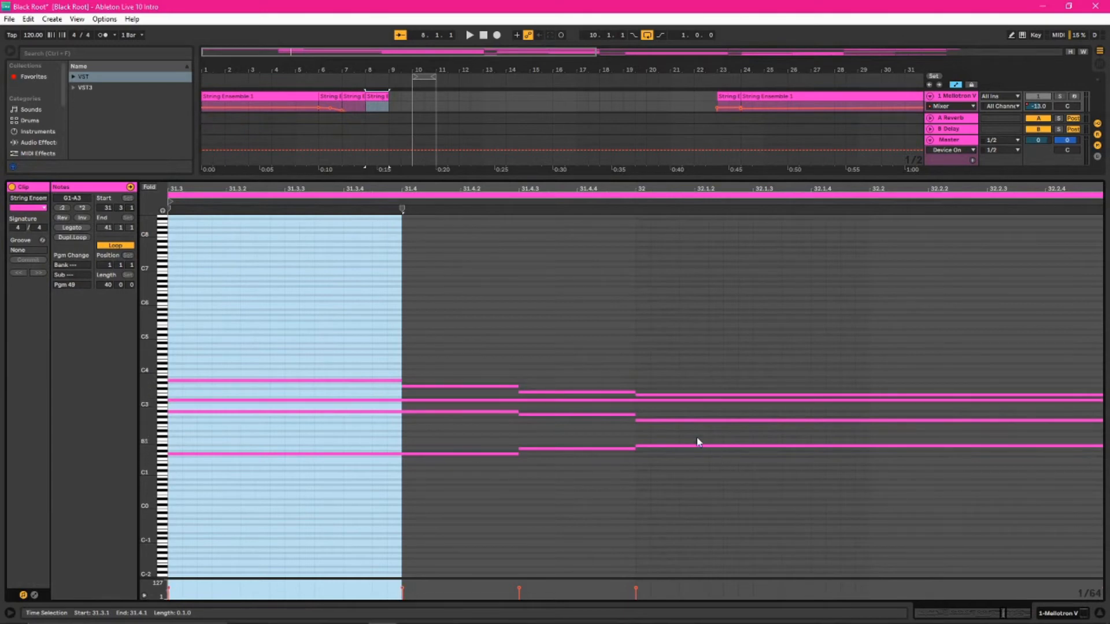
click(686, 401)
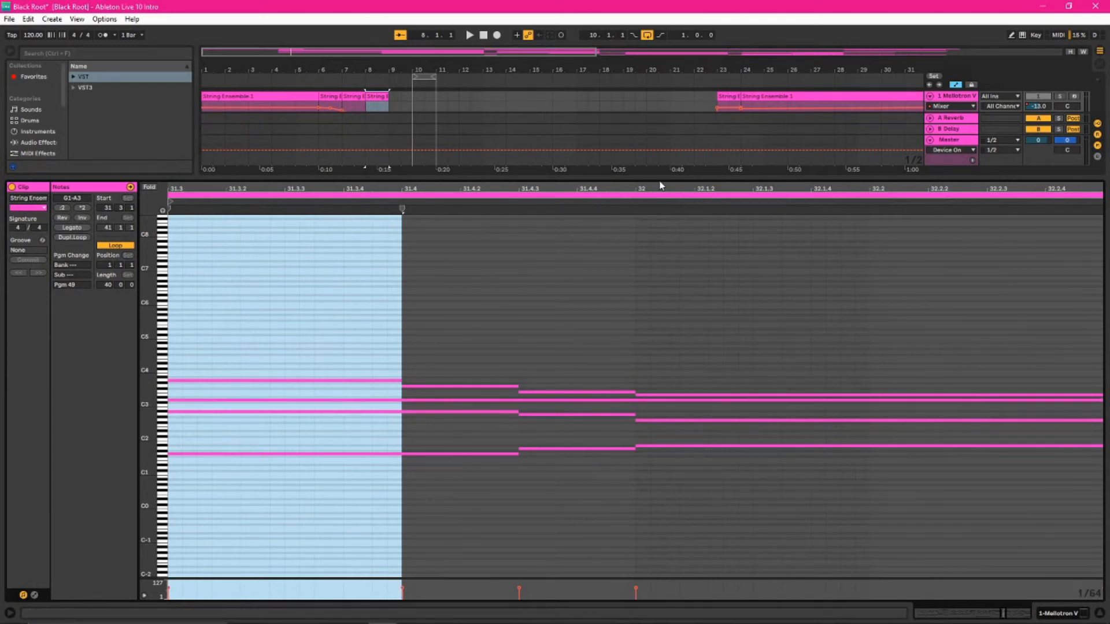
drag(646, 179, 645, 488)
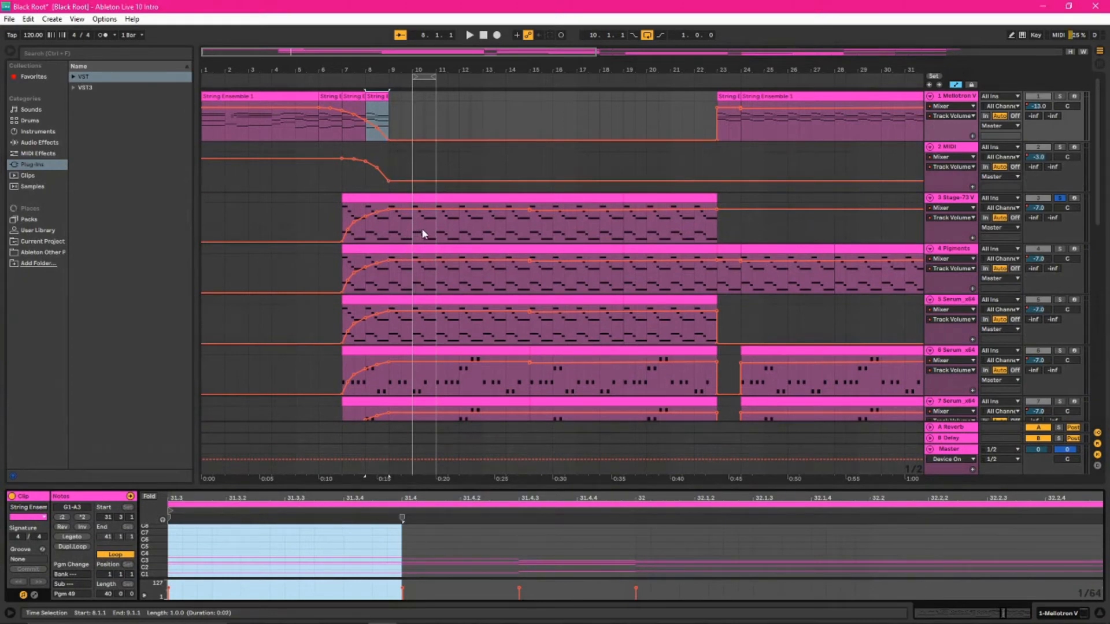
click(764, 120)
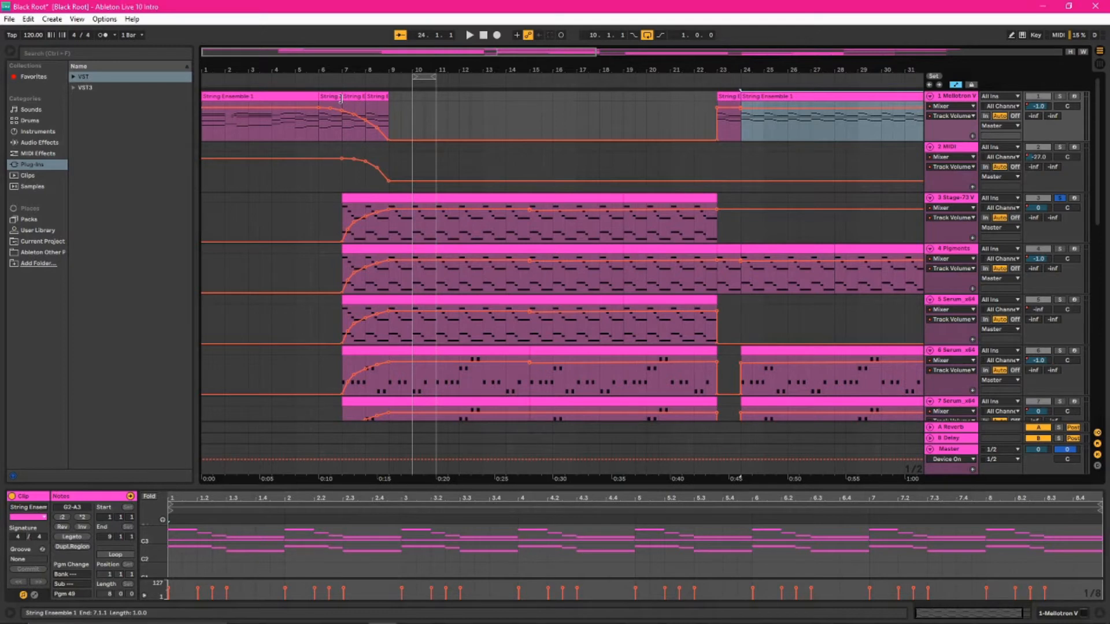
Step: Place the insert marker at bar 10 on the Pigments track, solo that track, and play the loop
click(414, 232)
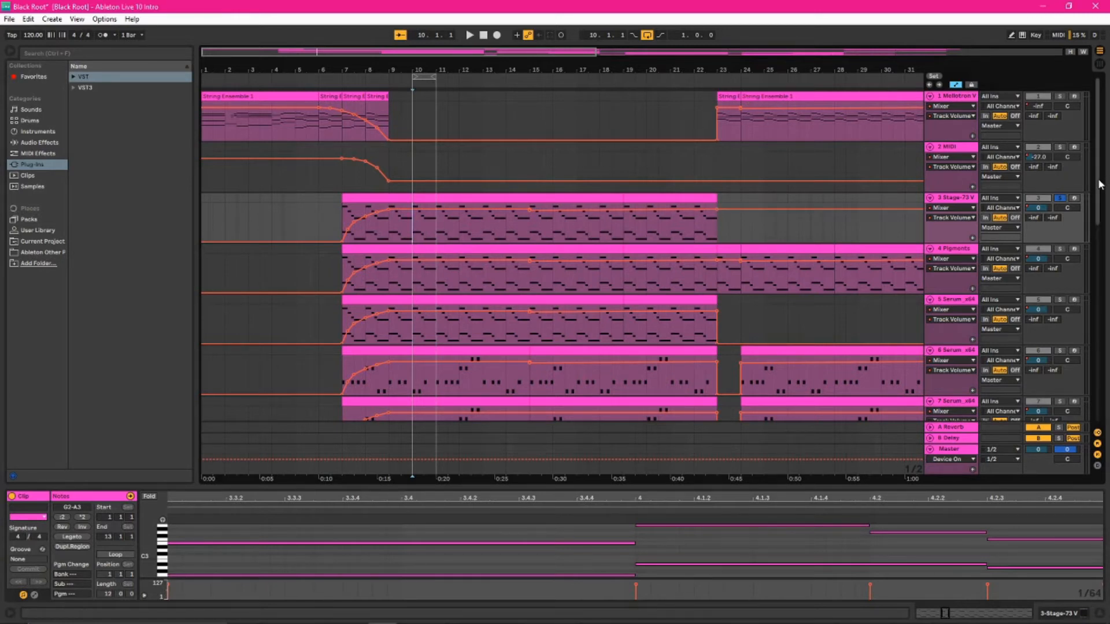
click(419, 284)
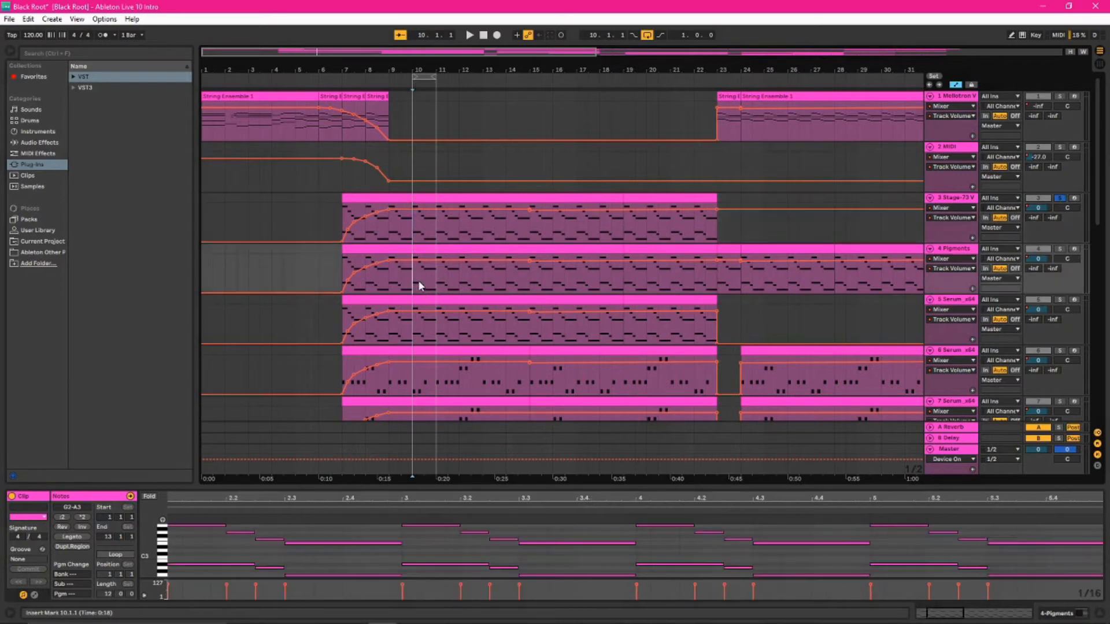
click(1060, 249)
key(space)
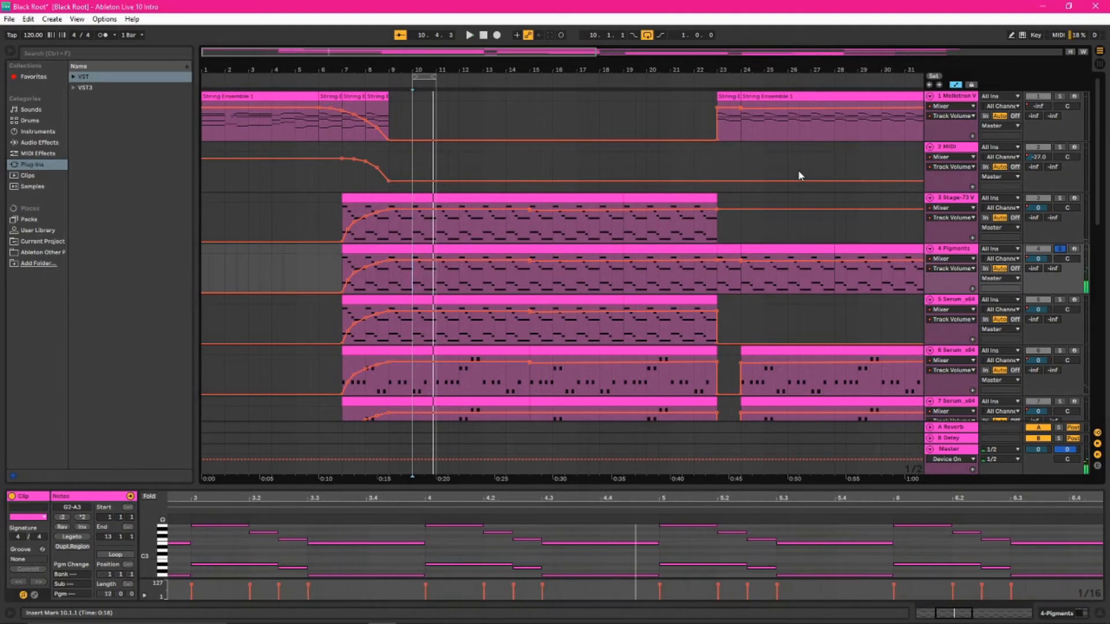
Step: Show the Pigments track's device, open the synth window to examine its Jungle Pad preset, and close it
click(1022, 610)
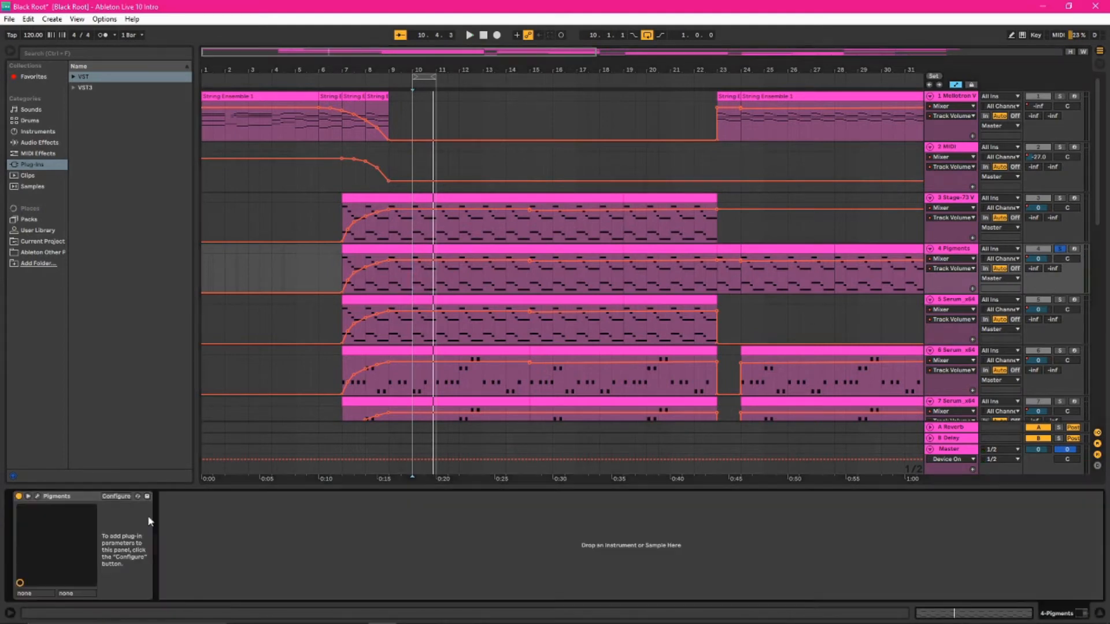
click(37, 496)
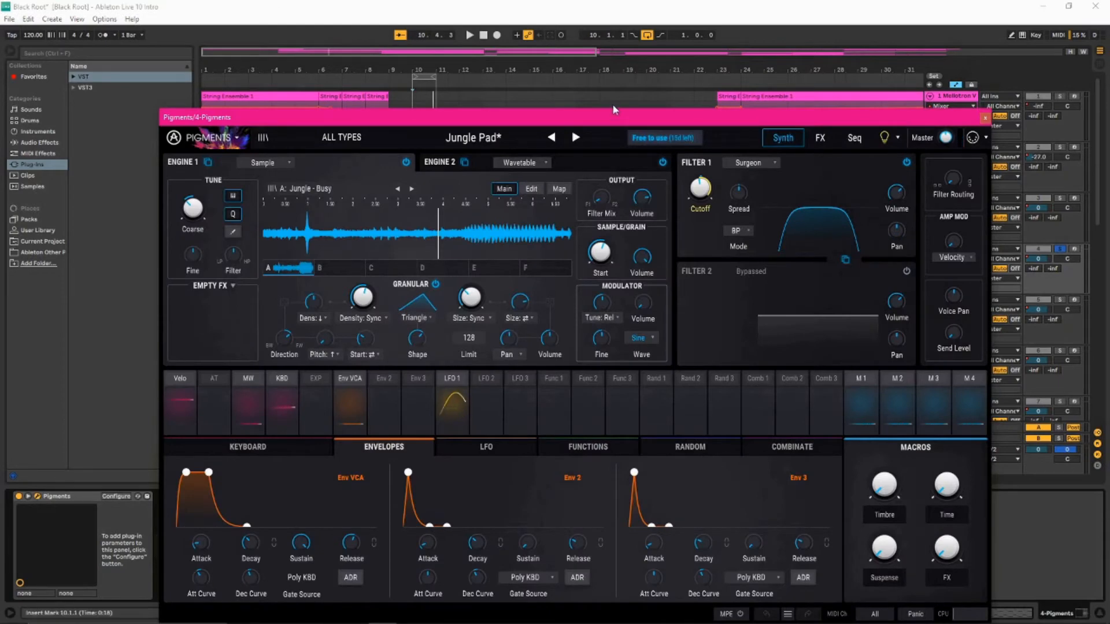
drag(625, 123, 623, 61)
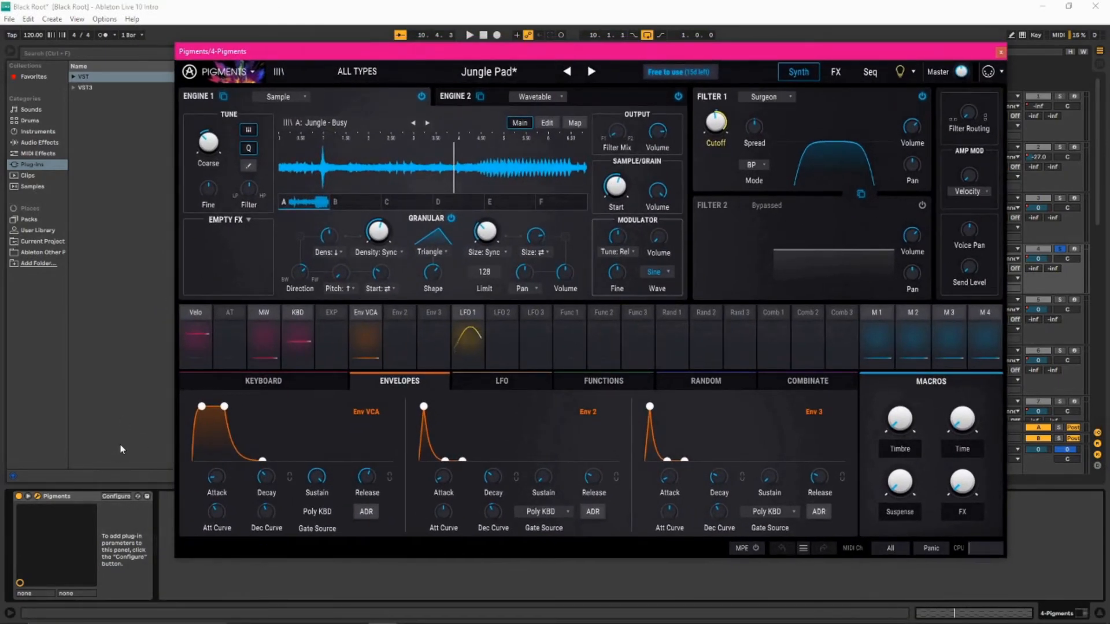
click(38, 496)
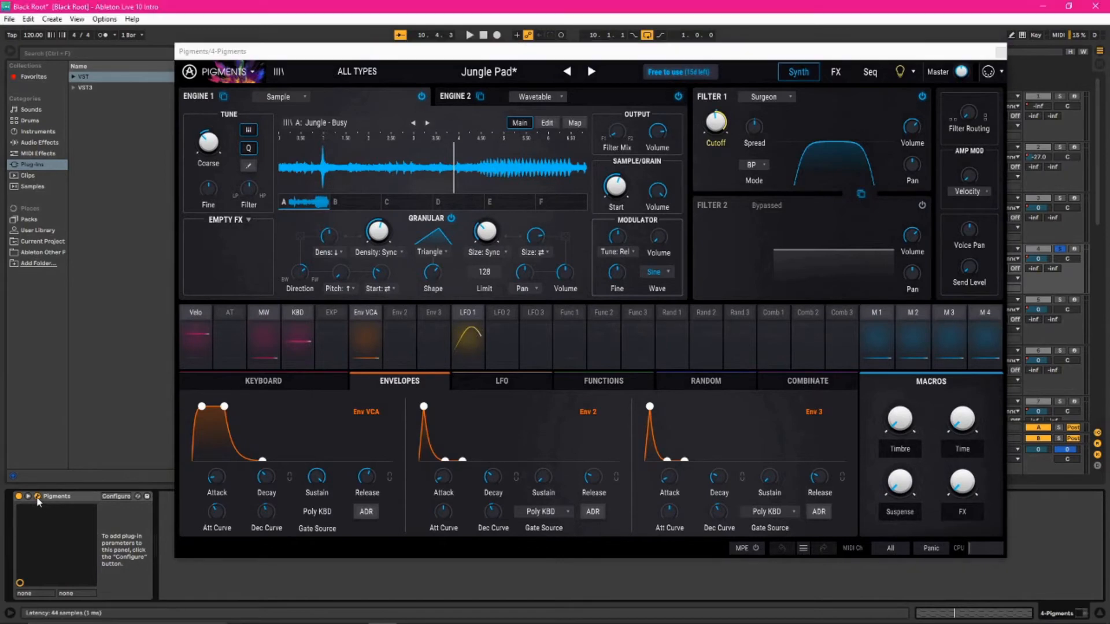
Step: Play the bar 10 loop with Pigments soloed, switching the solo to Stage-73 V to compare the two sounds
click(1061, 248)
key(space)
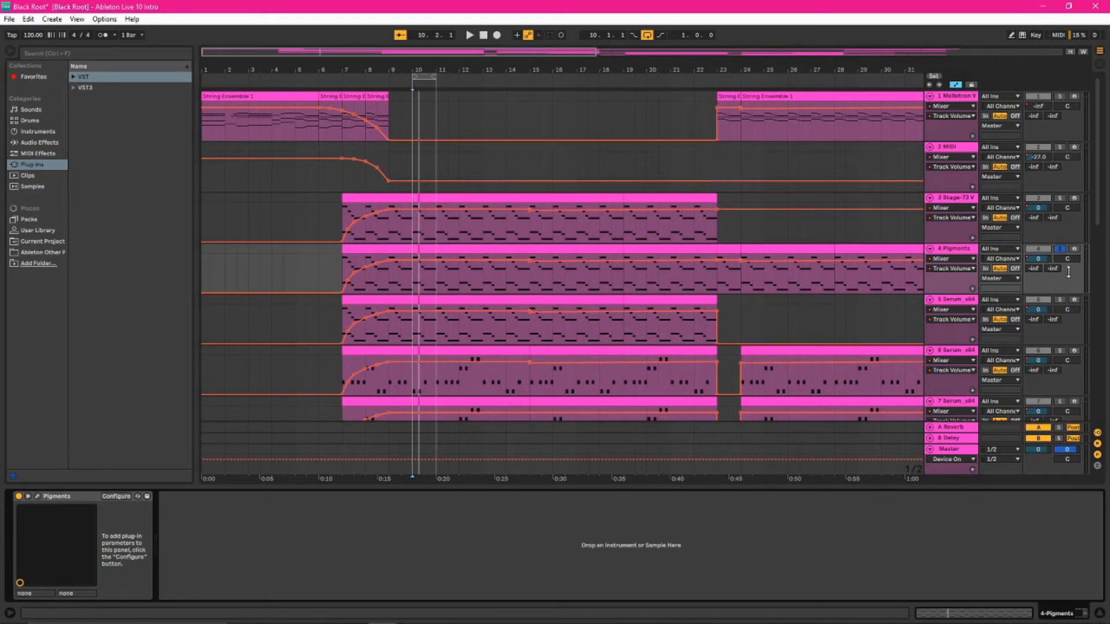
click(1060, 300)
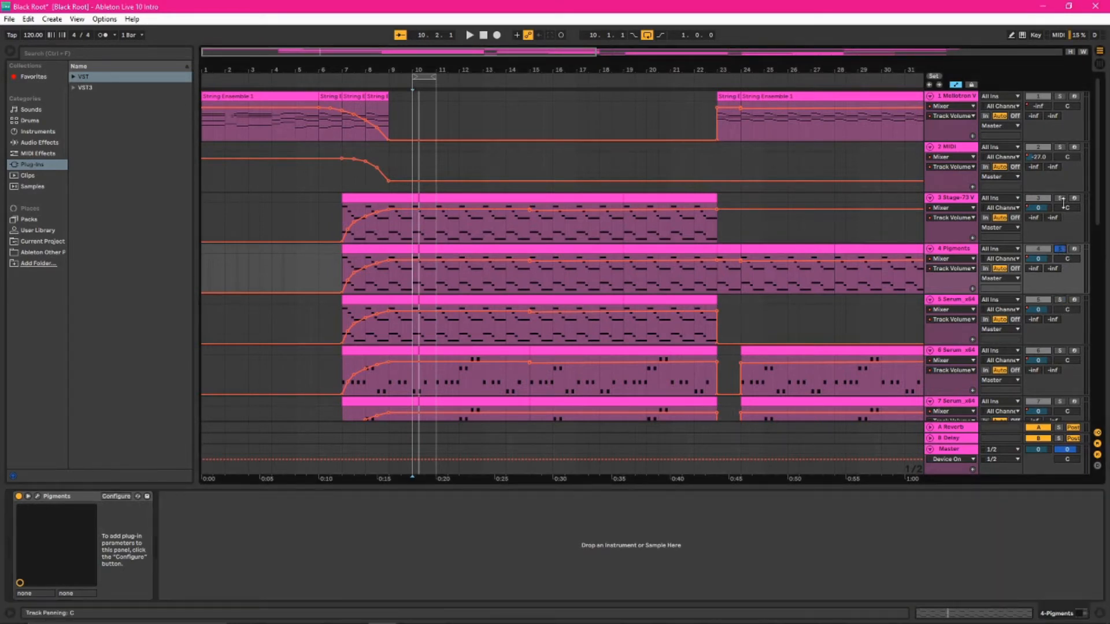
key(space)
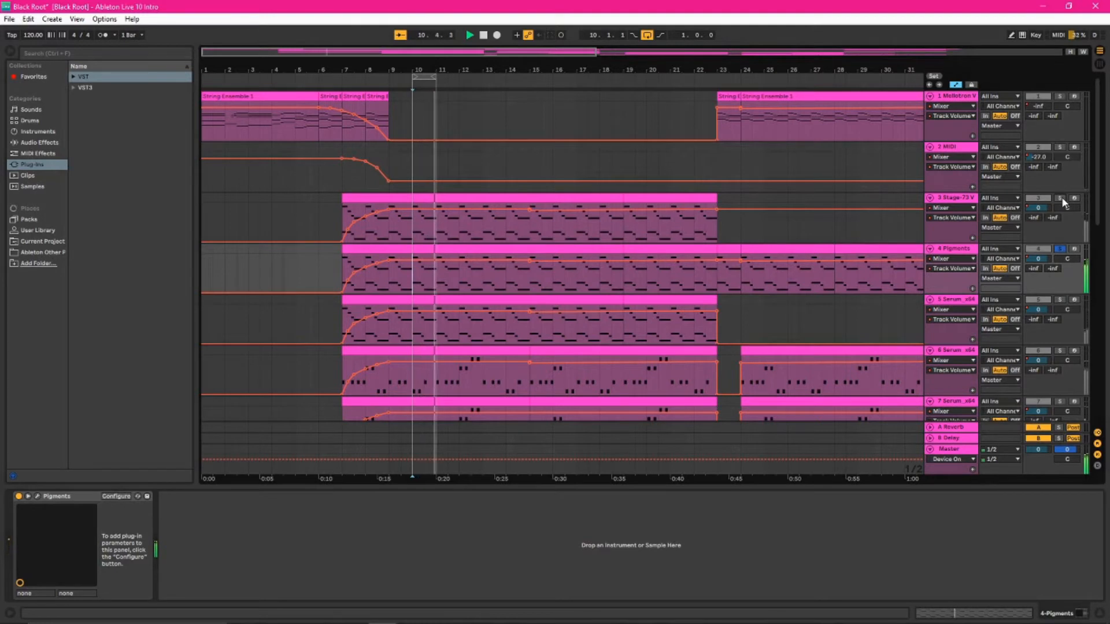
click(1061, 198)
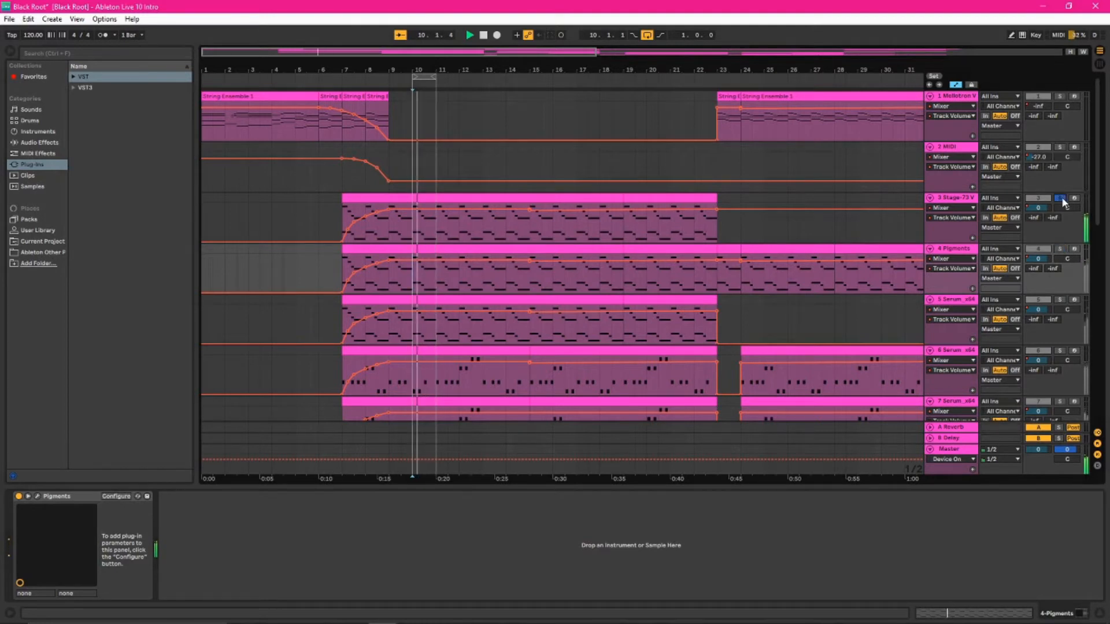
Step: Play the loop with the 5 Serum_x64 track soloed, and open Serum to examine its PL Phantoms [SD] preset before closing it
click(1060, 298)
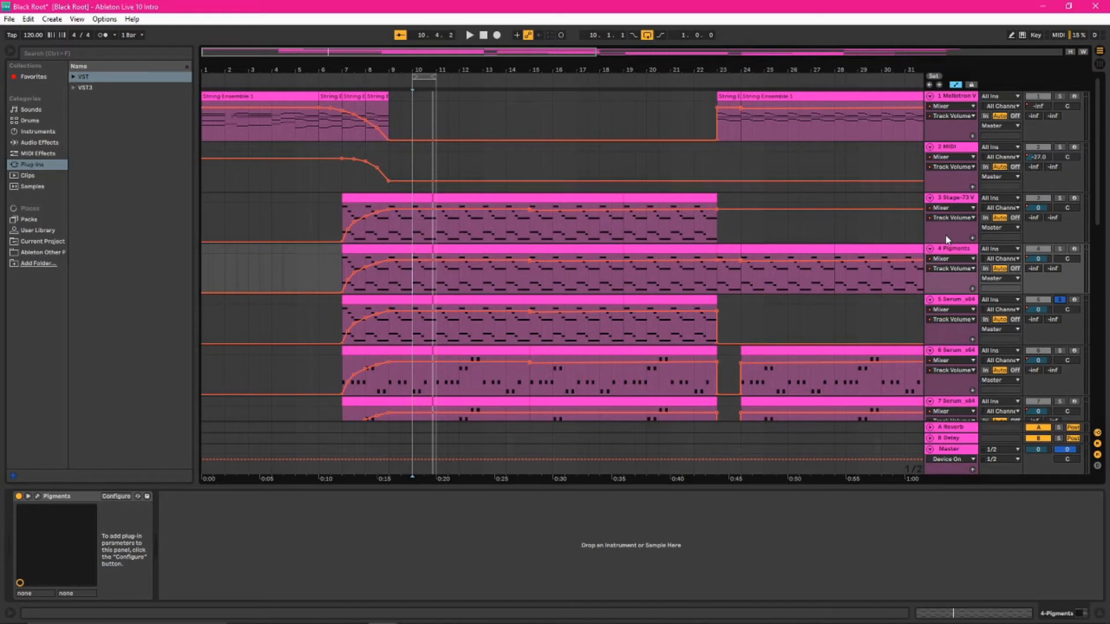
key(space)
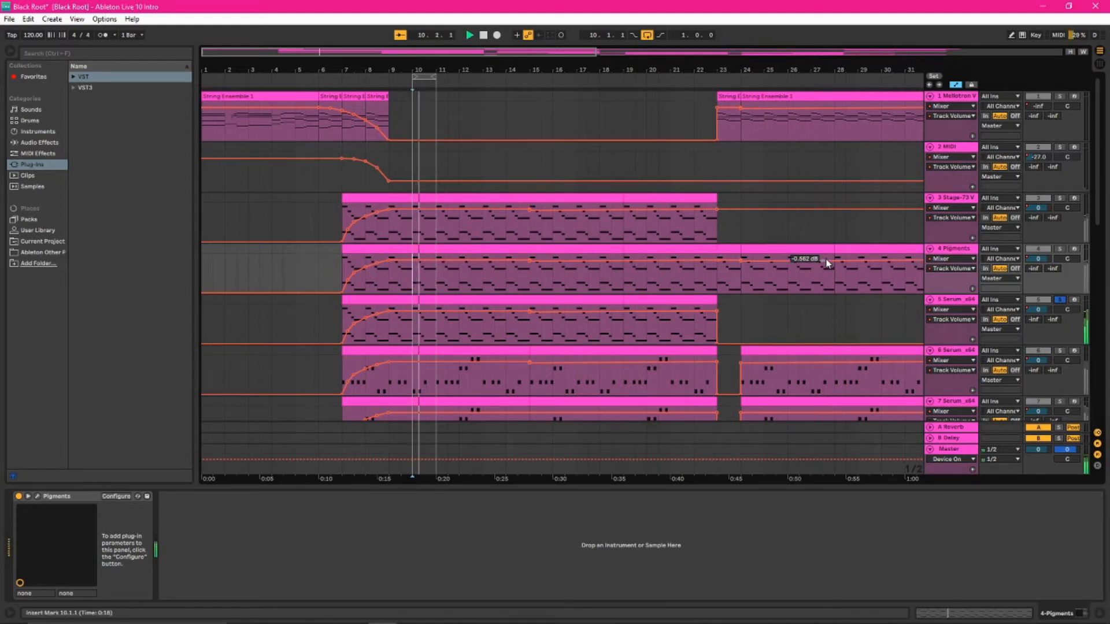
click(942, 321)
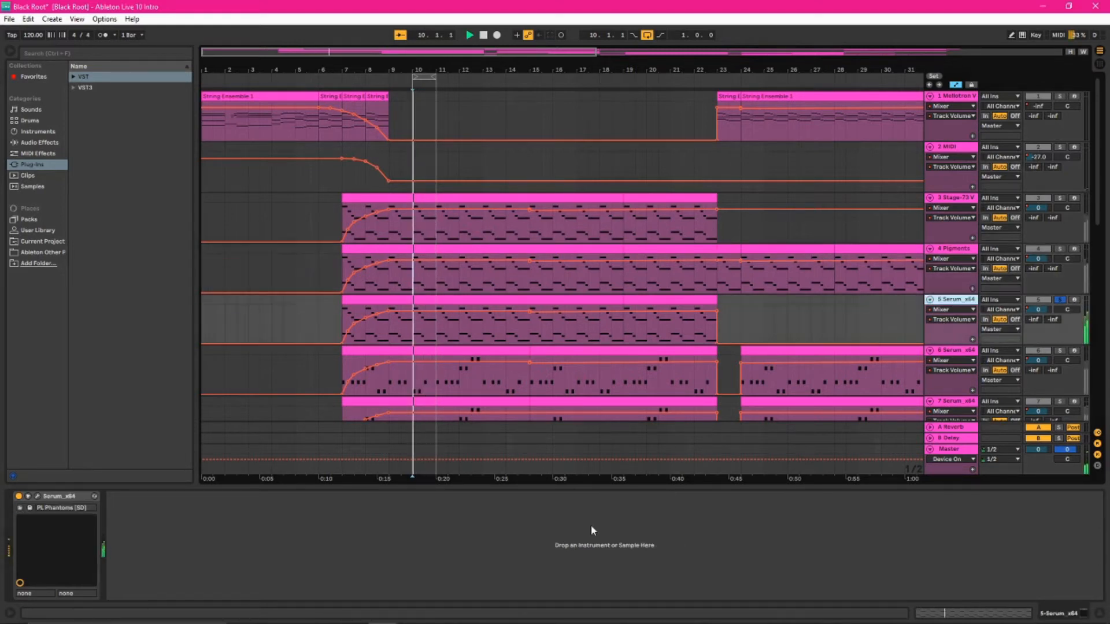
click(37, 496)
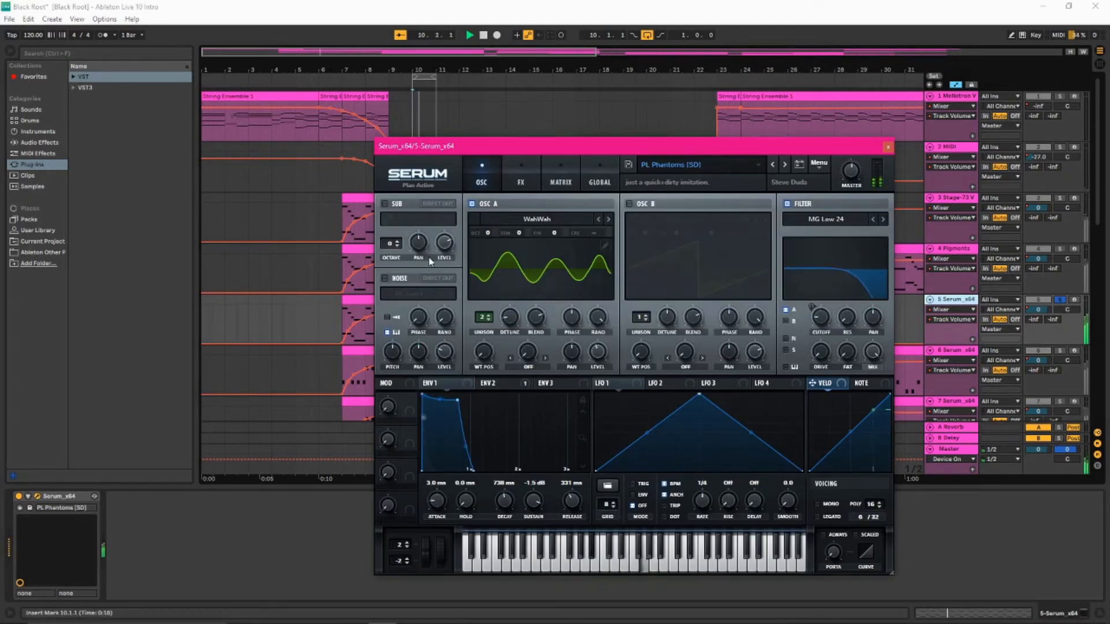
click(37, 497)
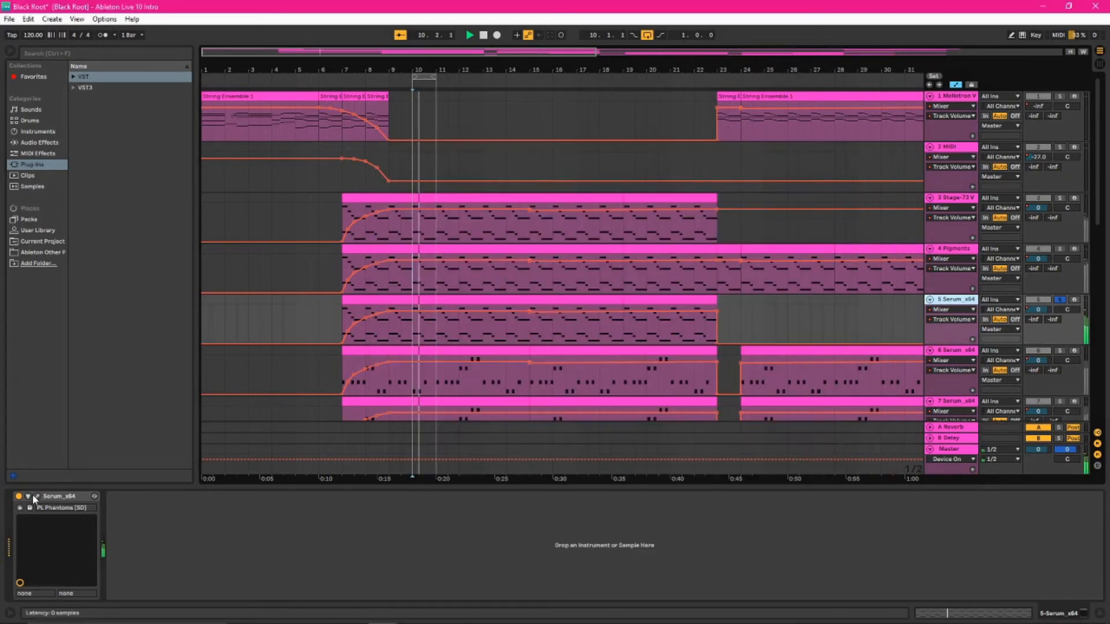
Step: Unsolo the 5 Serum_x64 track and stretch the loop to span bars 7 to 15
scroll(517, 295, down, 2)
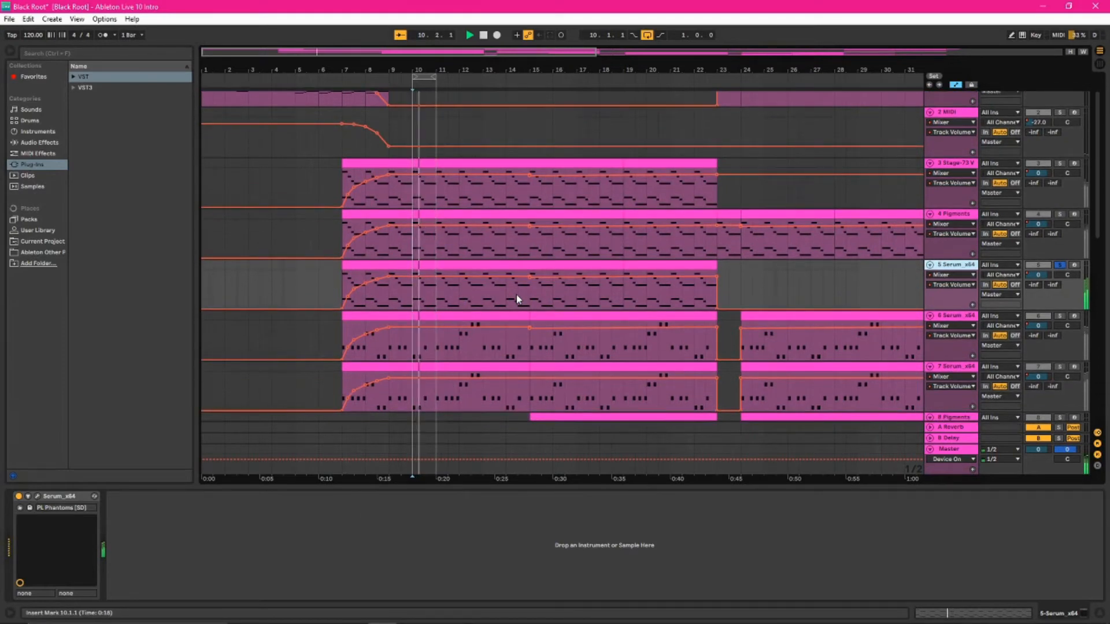
click(1060, 266)
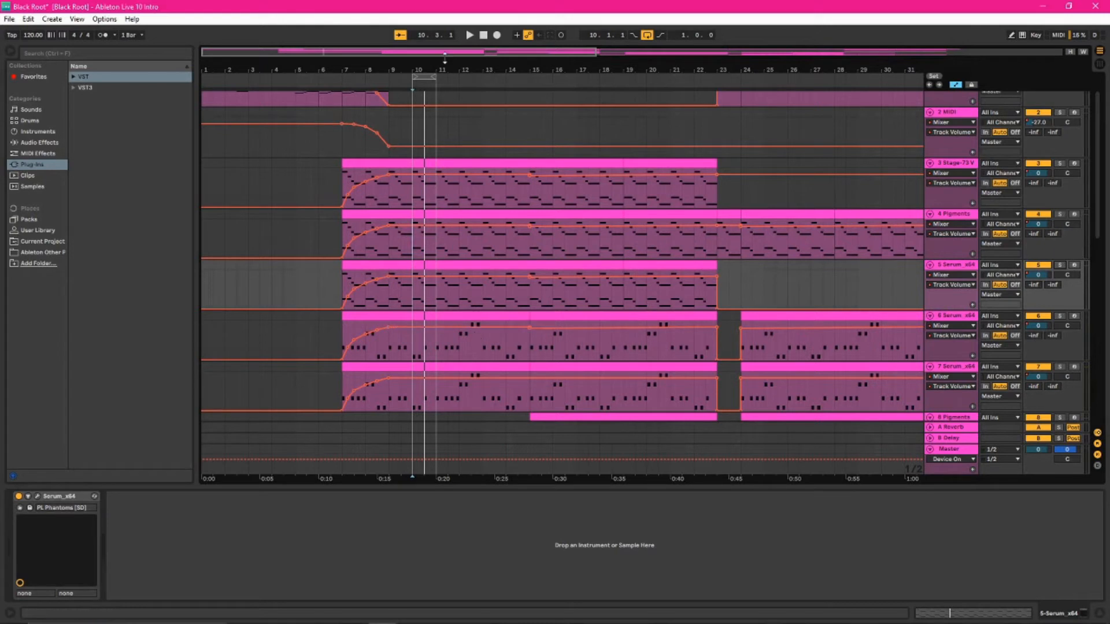
drag(439, 75, 528, 83)
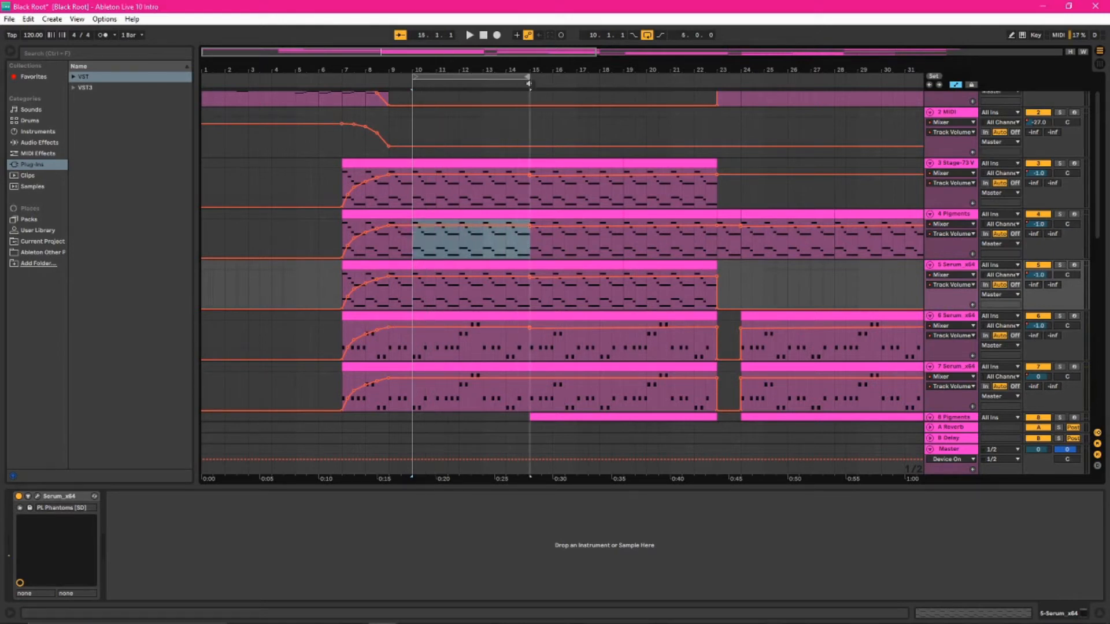
drag(415, 78, 343, 78)
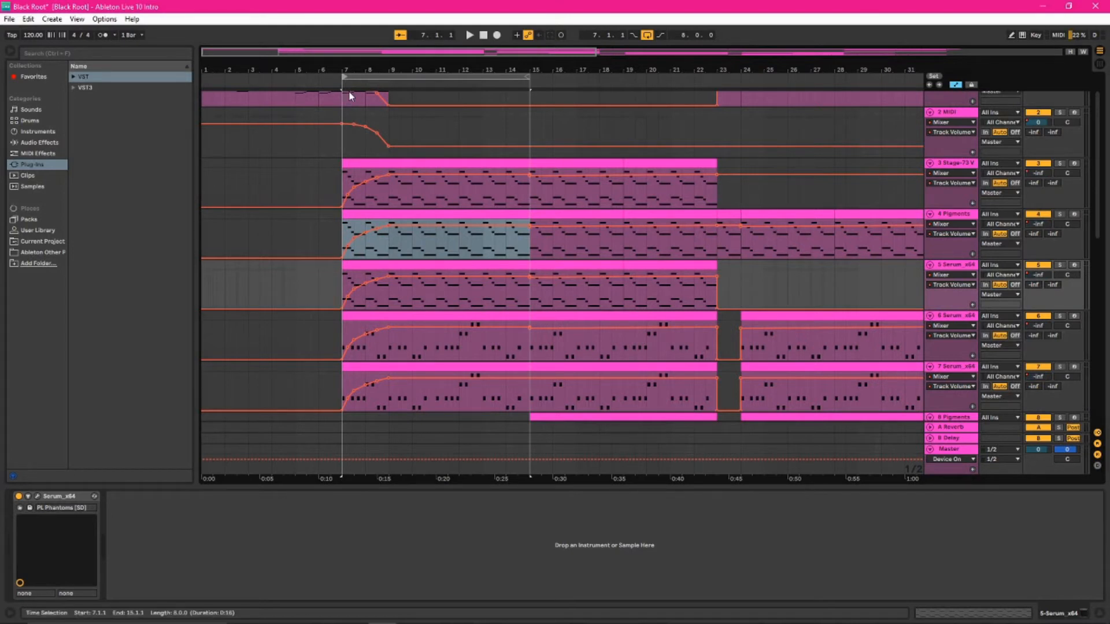
Step: Place the insert marker at bar 7 on the 6 Serum_x64 track and review the surrounding tracks' volume fade-ins
scroll(810, 292, down, 2)
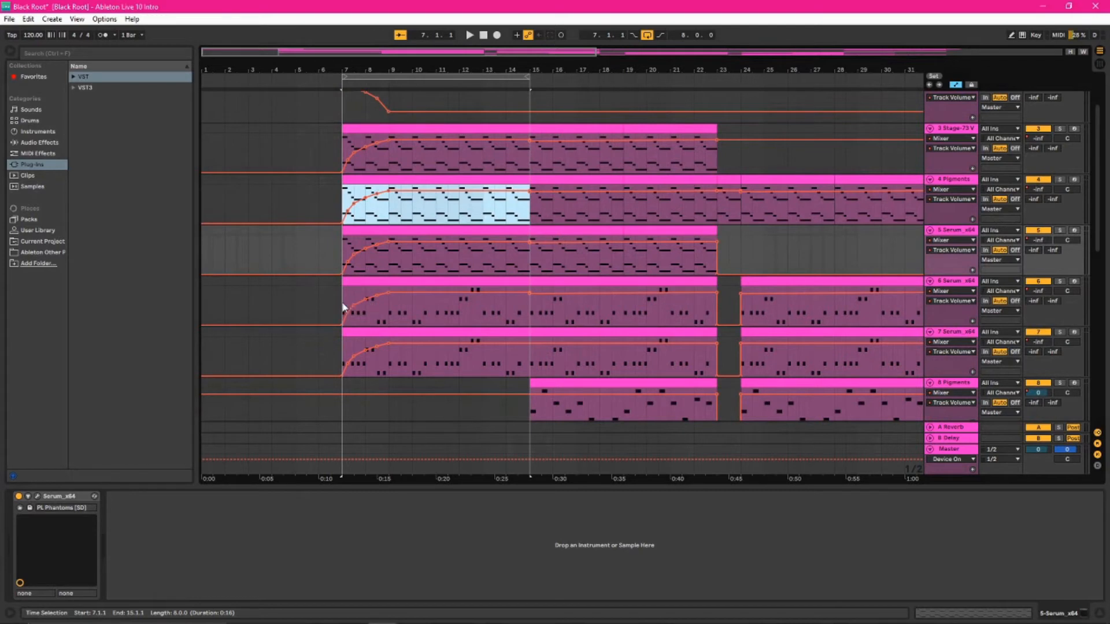
click(352, 316)
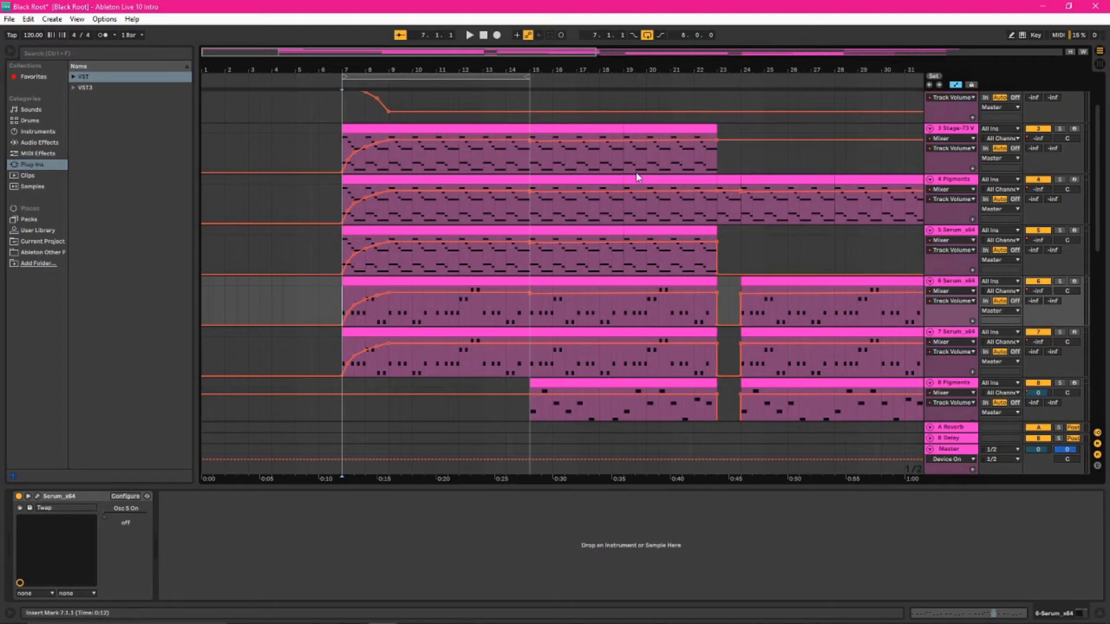
drag(599, 266, 400, 129)
click(392, 322)
click(345, 301)
scroll(439, 163, up, 3)
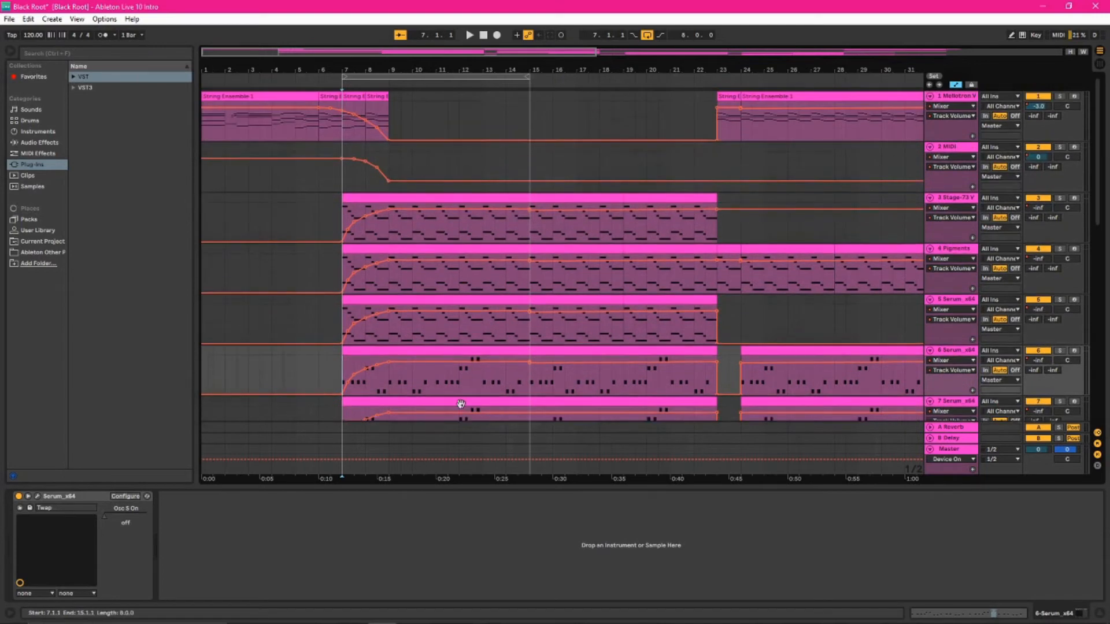
scroll(456, 382, down, 3)
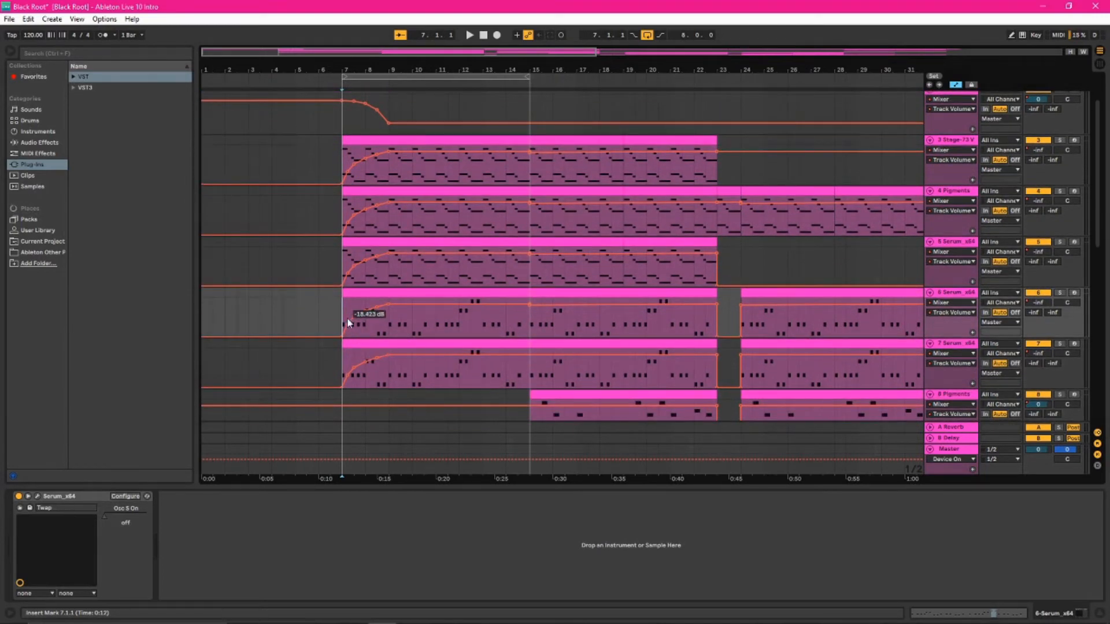
Step: Play the bar 7 to 15 loop with 6 Serum_x64 soloed, switching the solo to 7 Serum_x64 and back to compare them
click(1058, 293)
key(space)
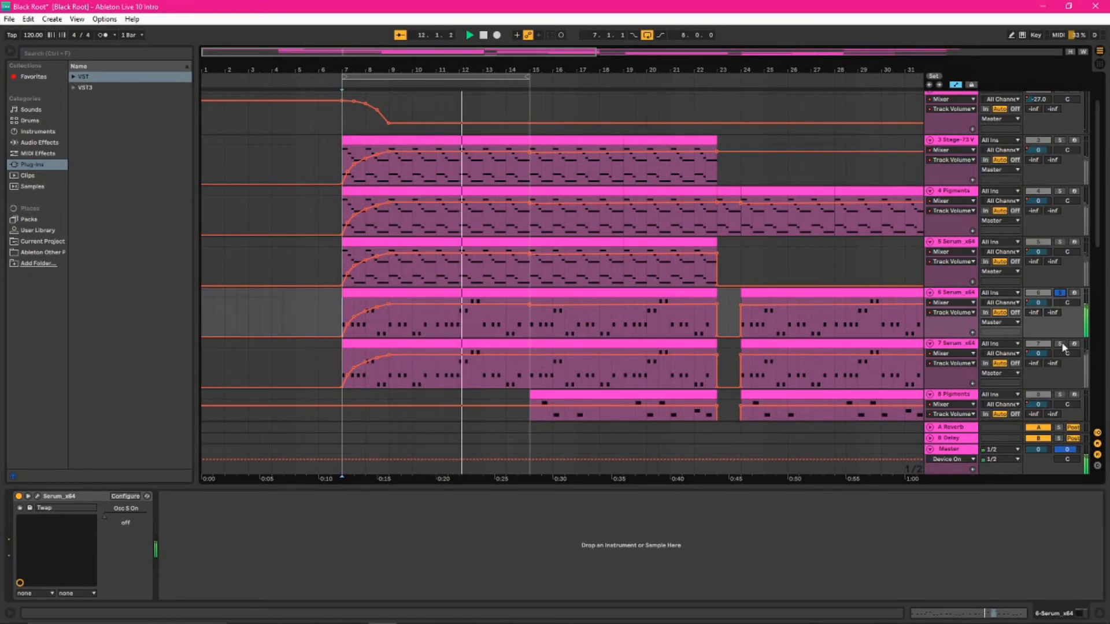
key(space)
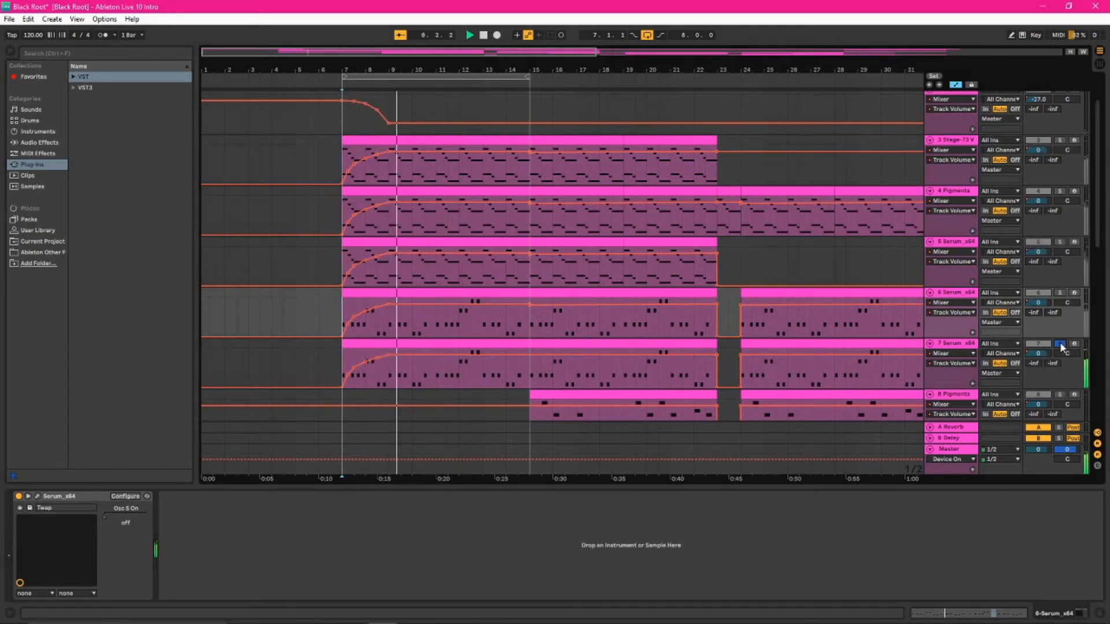
click(1059, 294)
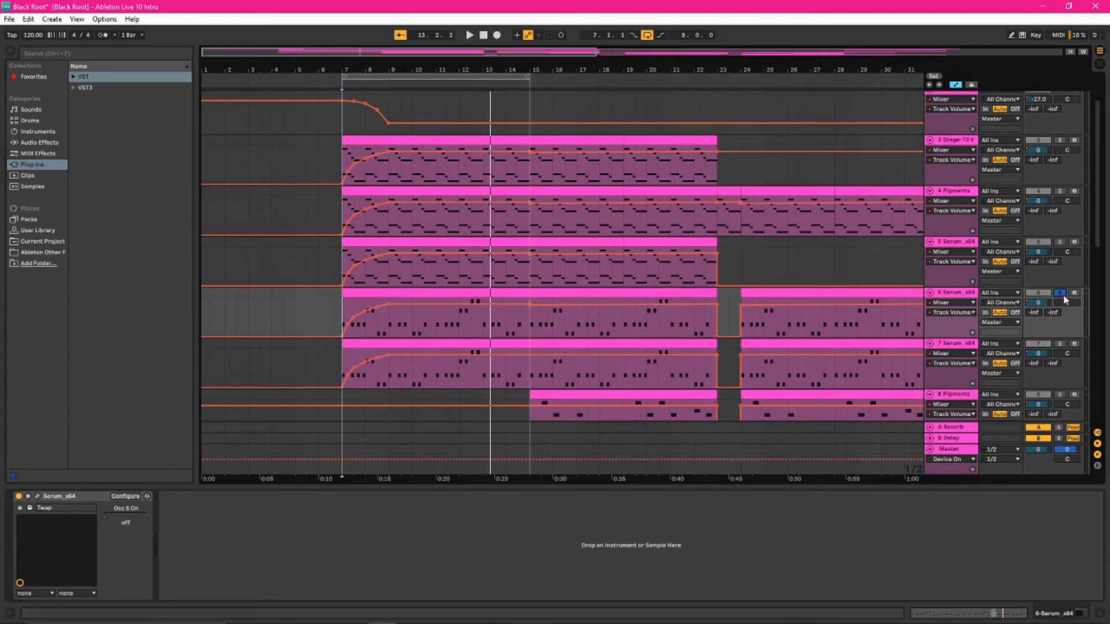
key(space)
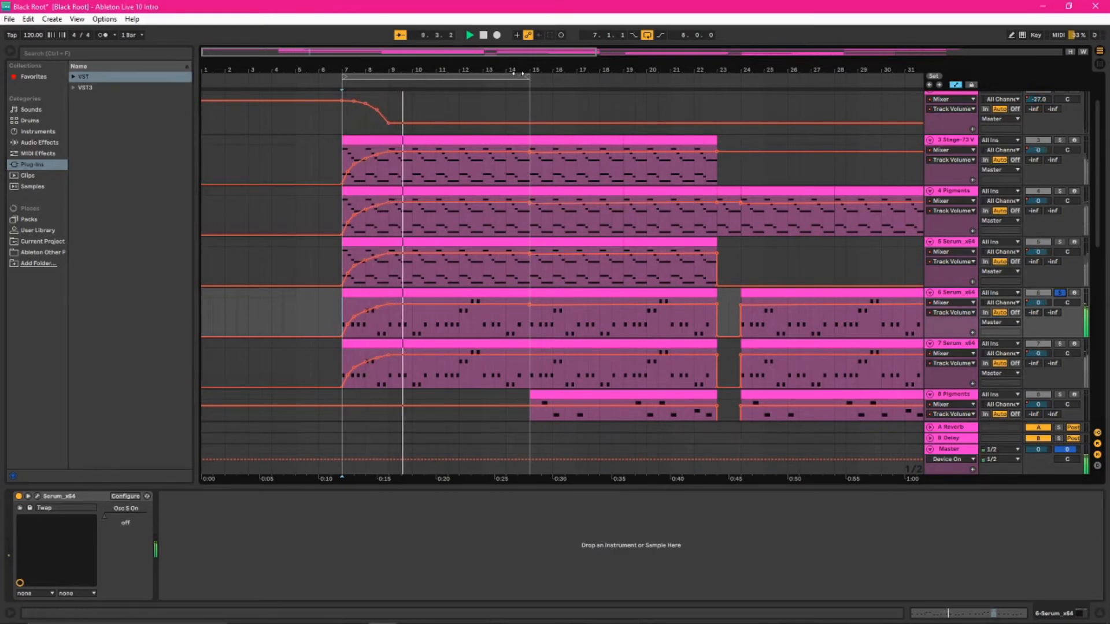
drag(517, 74, 703, 74)
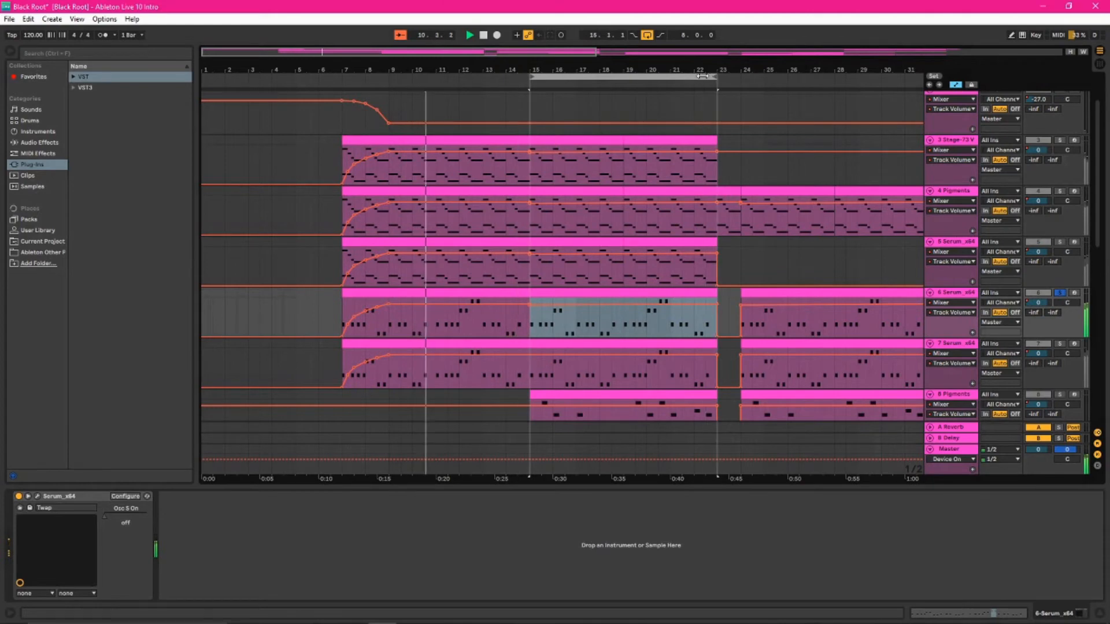
scroll(679, 263, down, 2)
scroll(674, 260, down, 2)
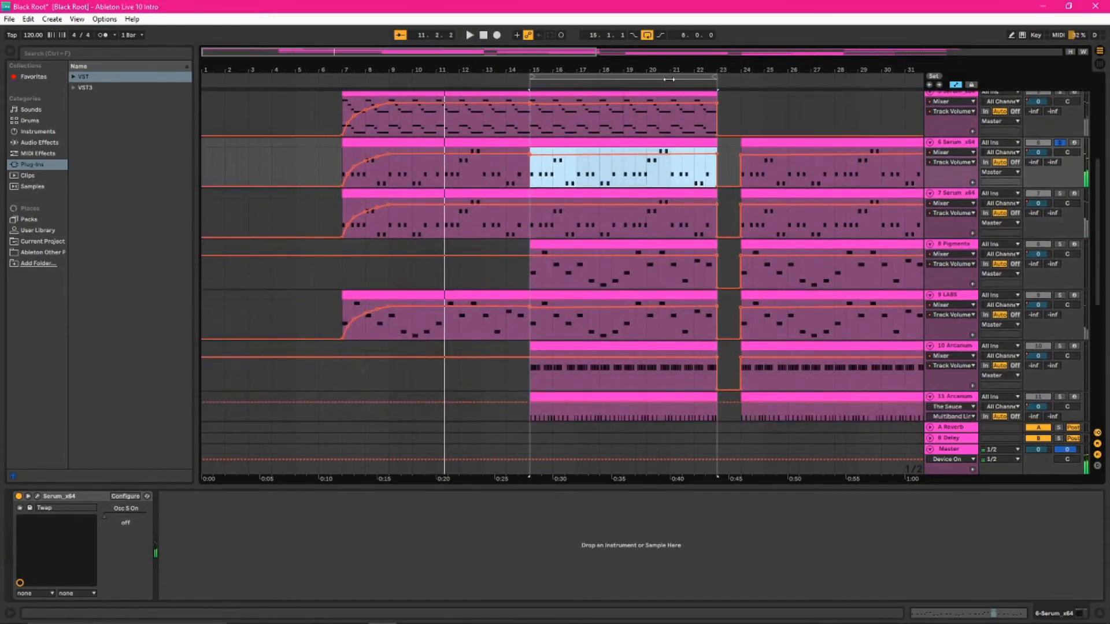
drag(673, 77, 499, 89)
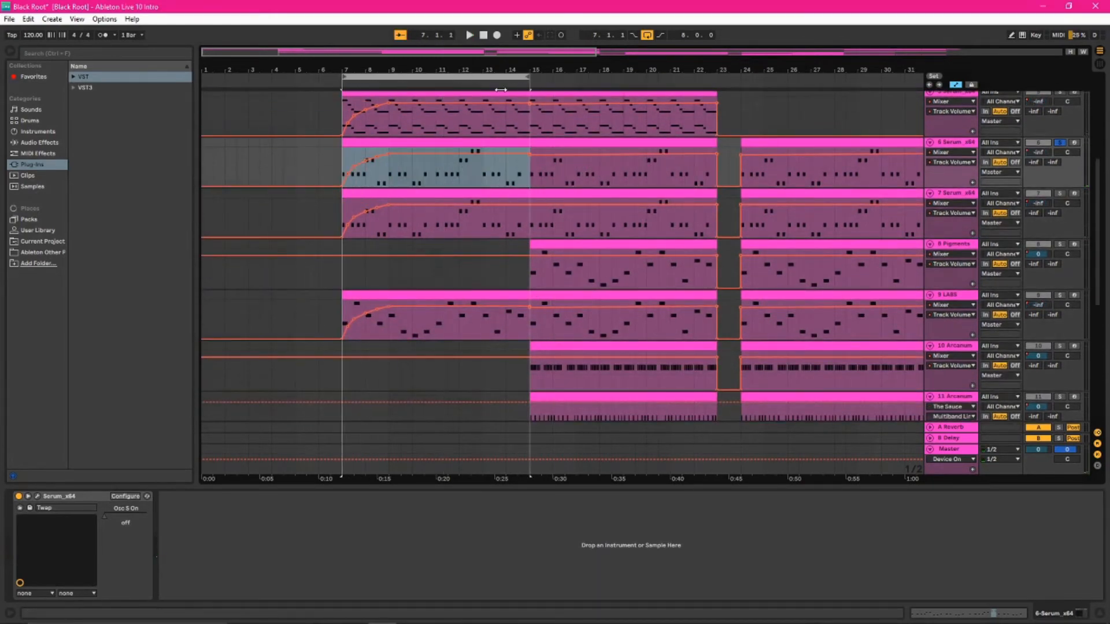
Step: Play the bar 7 to 15 loop with the 9 LABS track soloed, and unsolo it when done
key(space)
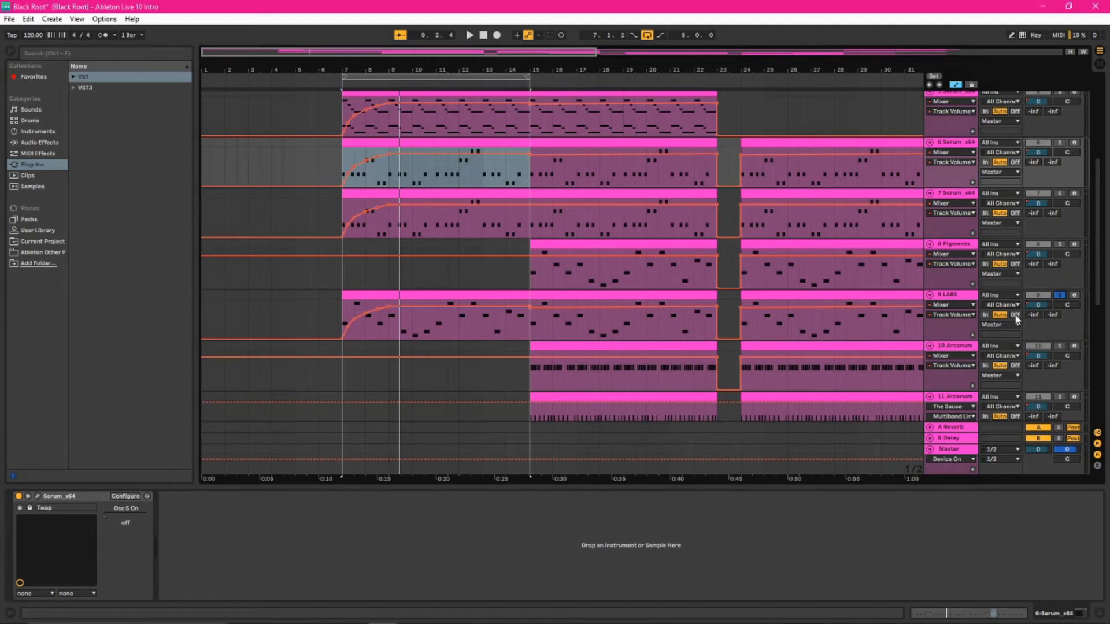
key(space)
click(1058, 294)
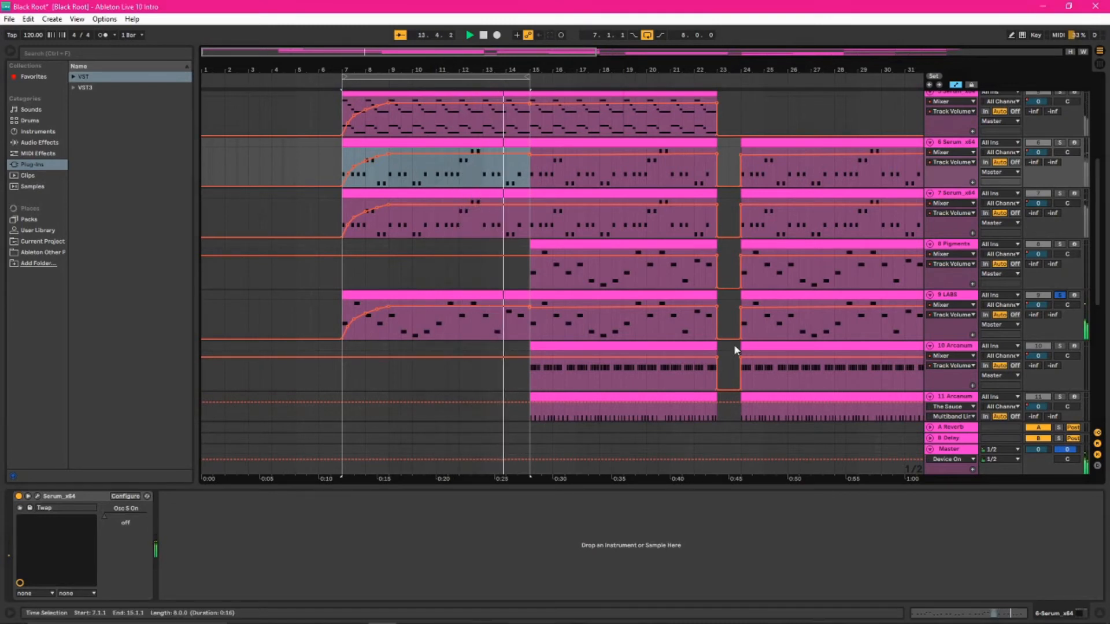
key(space)
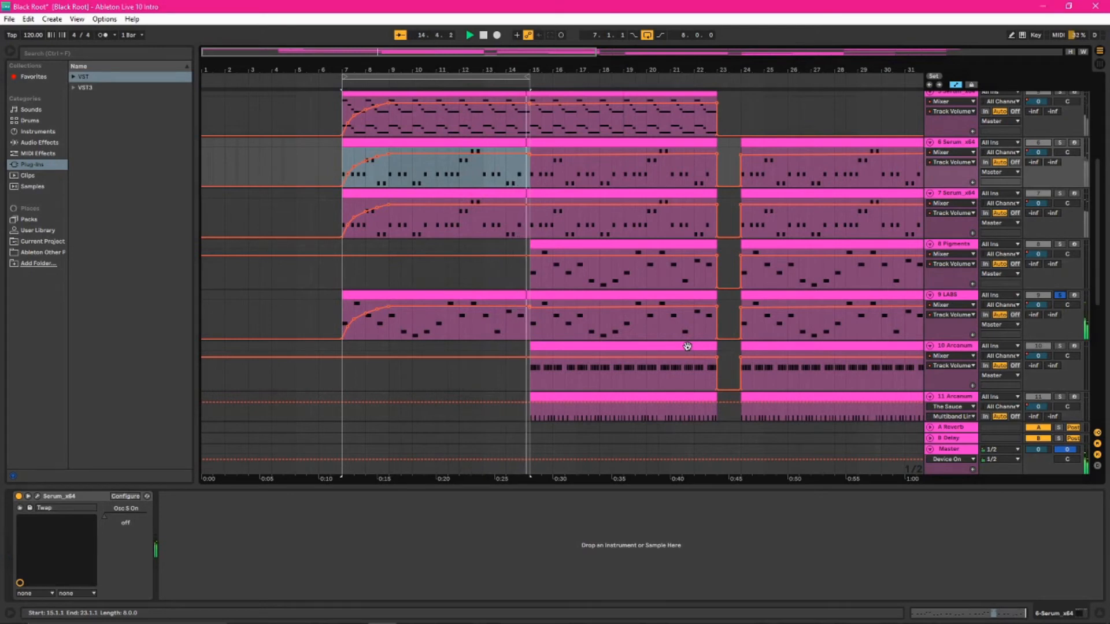
click(1060, 296)
Step: Move the loop to bars 15 to 23, place the insert marker at bar 15 on 8 Pigments, and play that track soloed
drag(457, 78, 645, 78)
click(531, 288)
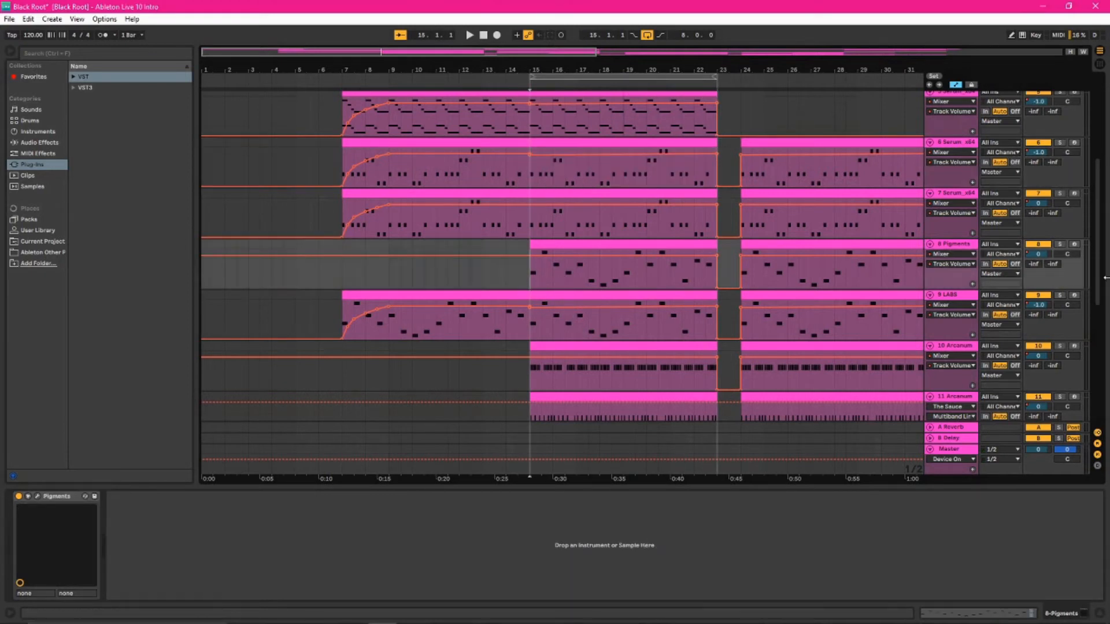
click(1055, 247)
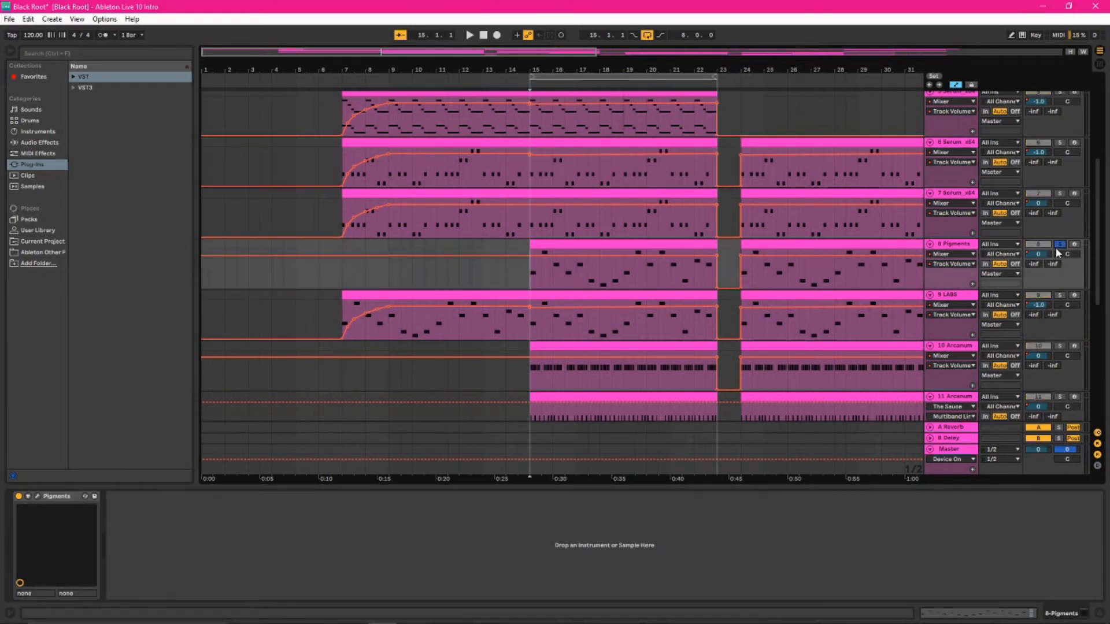
key(space)
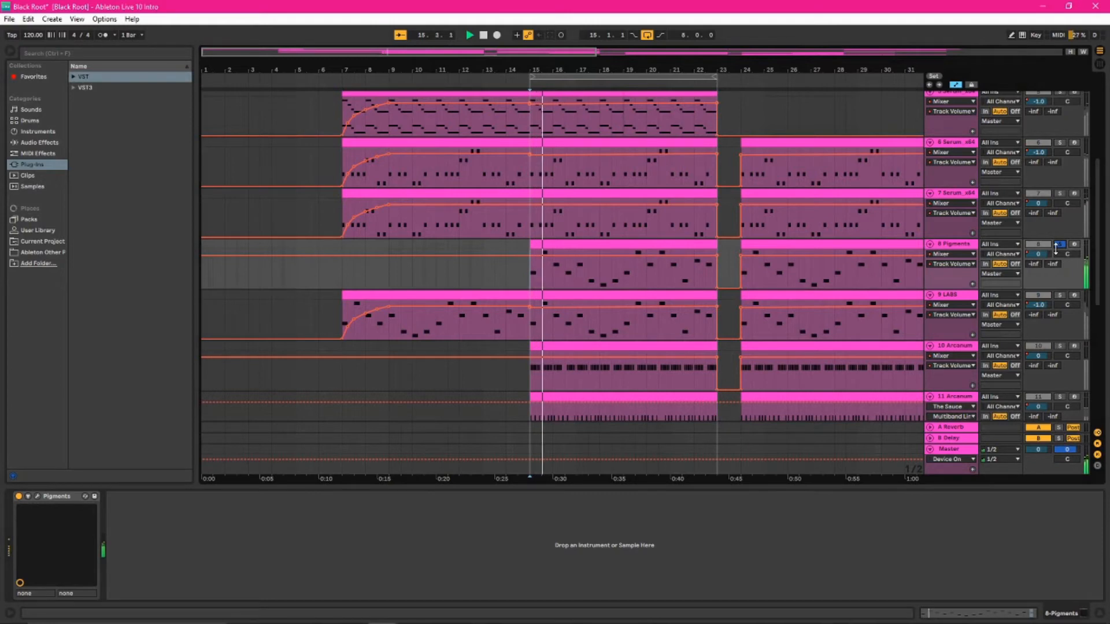
Step: Select the 8 Pigments track and open its Pigments synth window to examine the sound, closing it when done
click(959, 278)
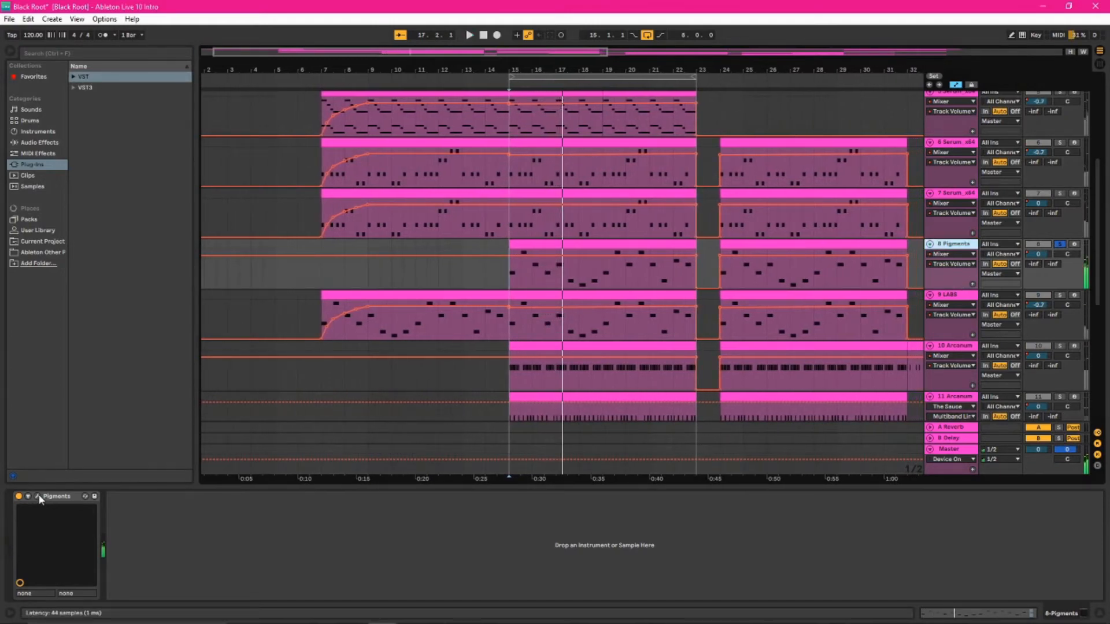
click(38, 497)
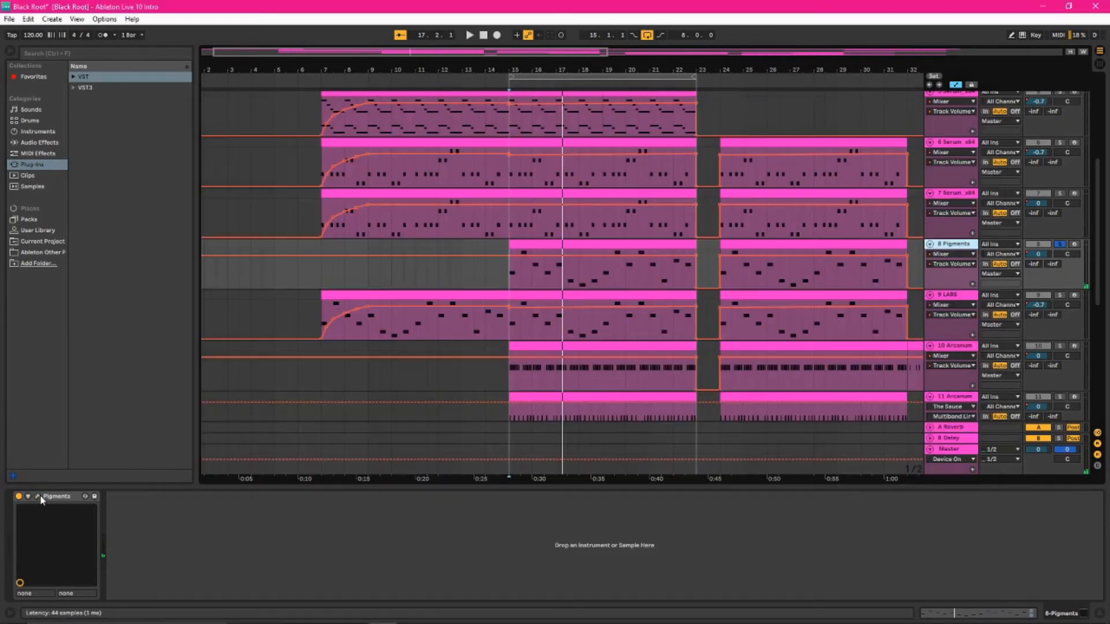
click(38, 497)
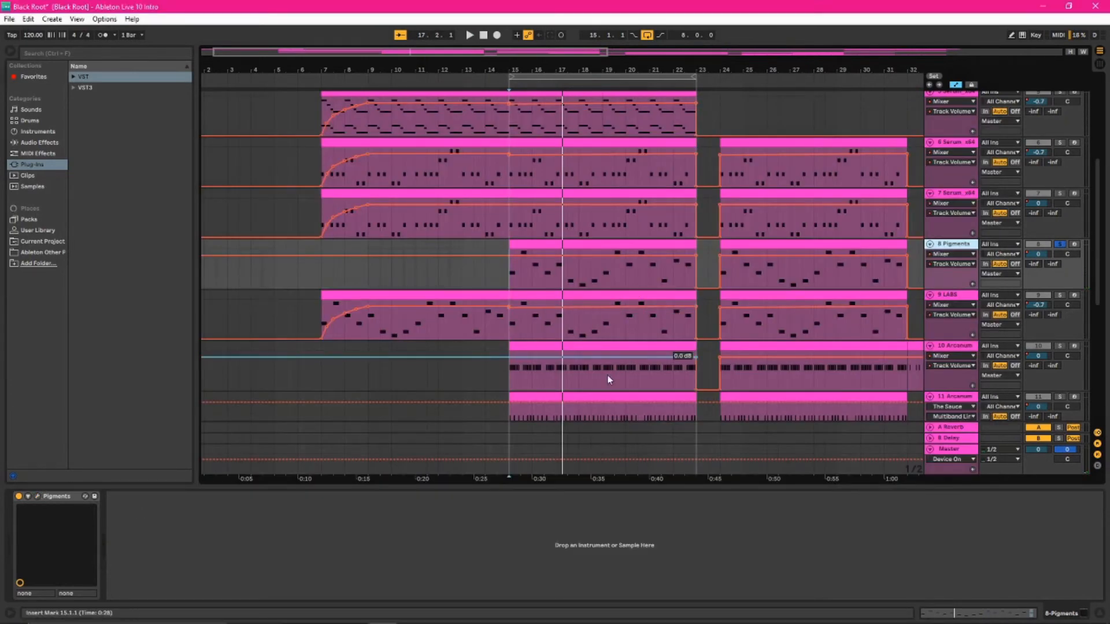
Step: Open the 10 Arcanum track's clip at bar 15 in the note editor and enlarge the editor to examine its kick notes
scroll(613, 370, down, 3)
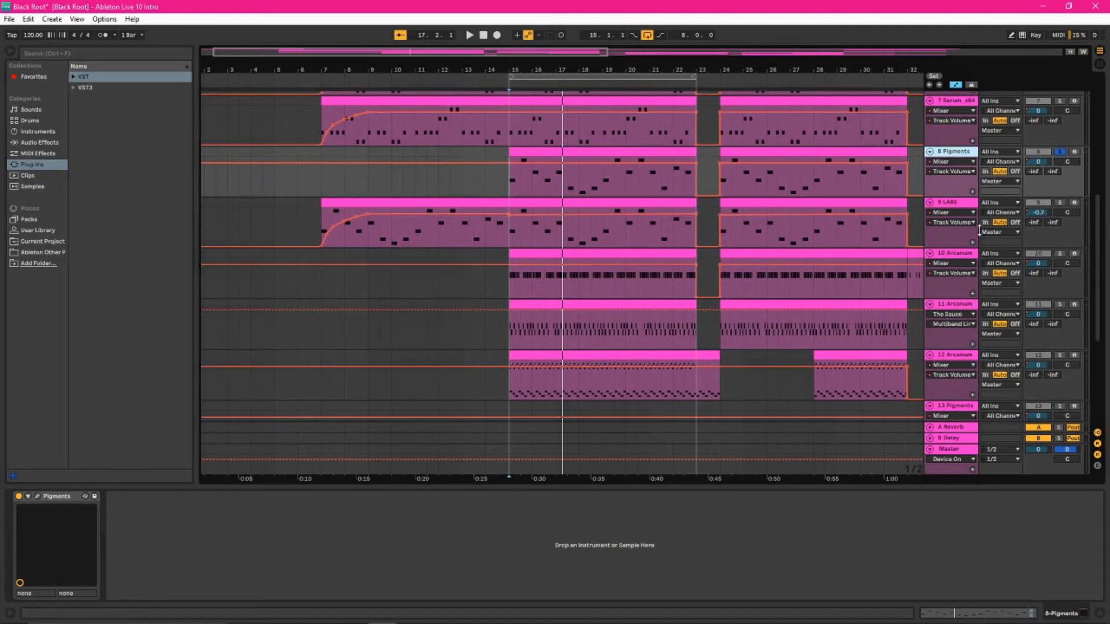
scroll(646, 317, up, 1)
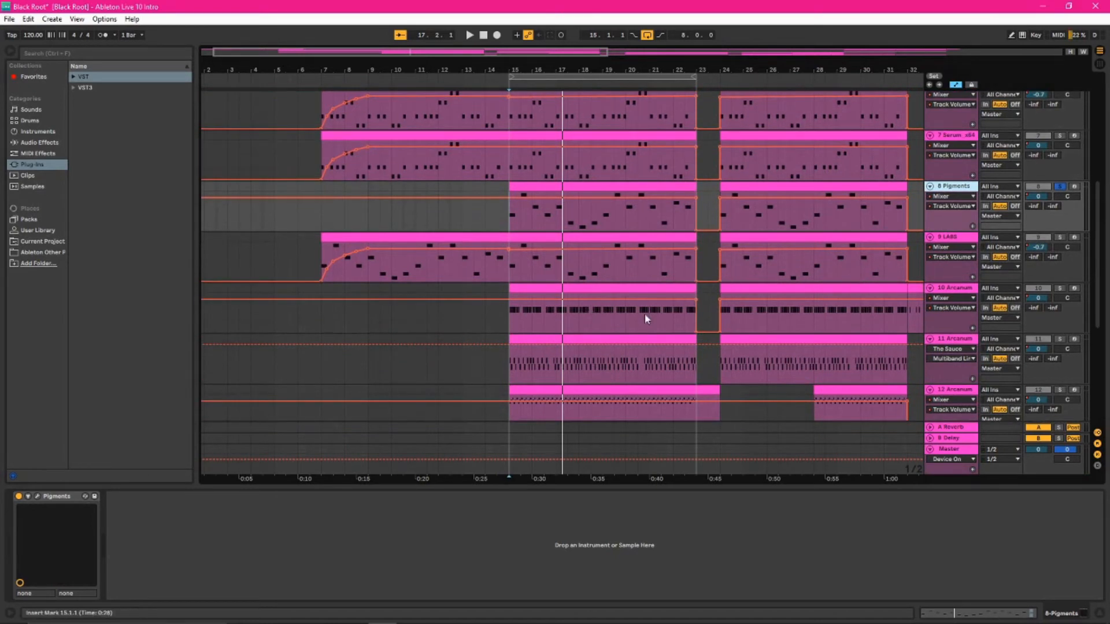
double_click(513, 319)
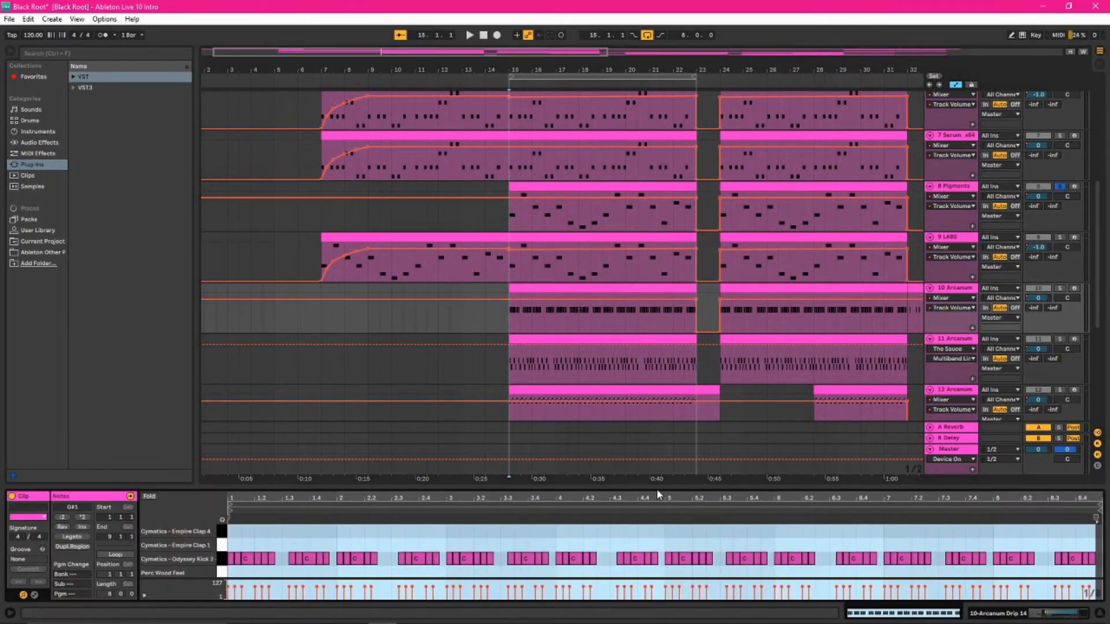
drag(657, 487, 664, 271)
scroll(637, 492, up, 1)
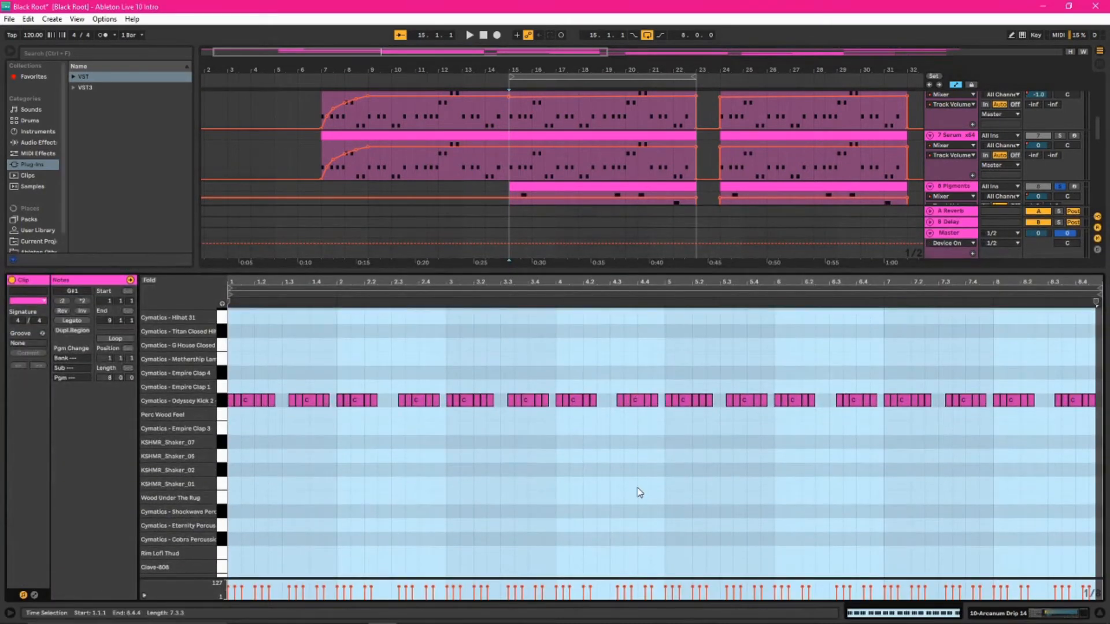
scroll(641, 485, up, 1)
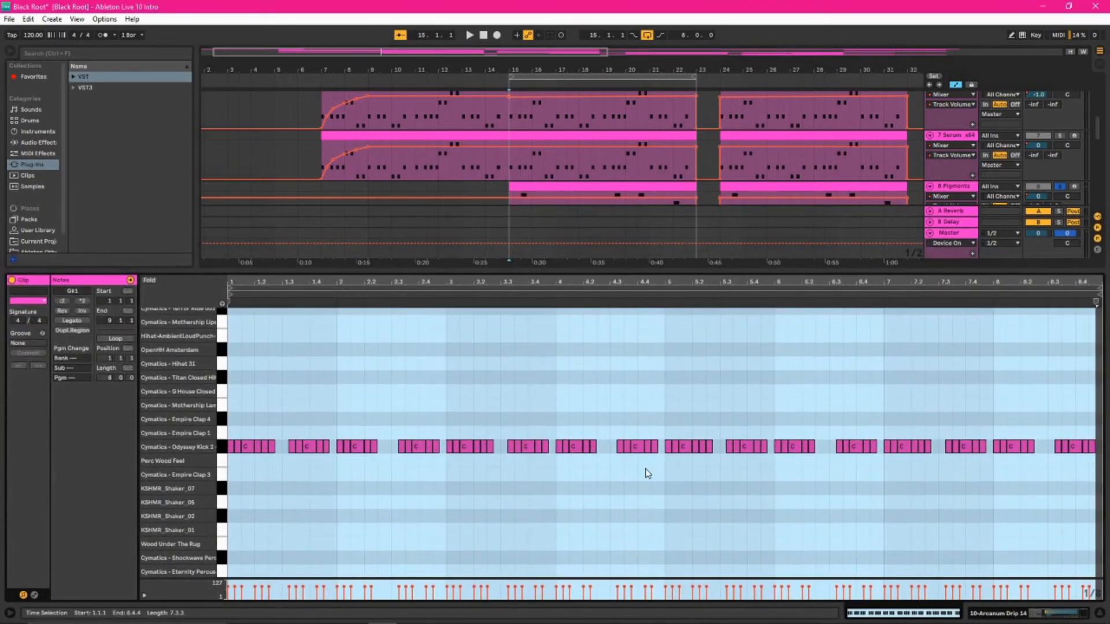
Step: Deselect the kick notes, solo the 10 Arcanum track, and play the bar 15 to 23 loop
click(232, 424)
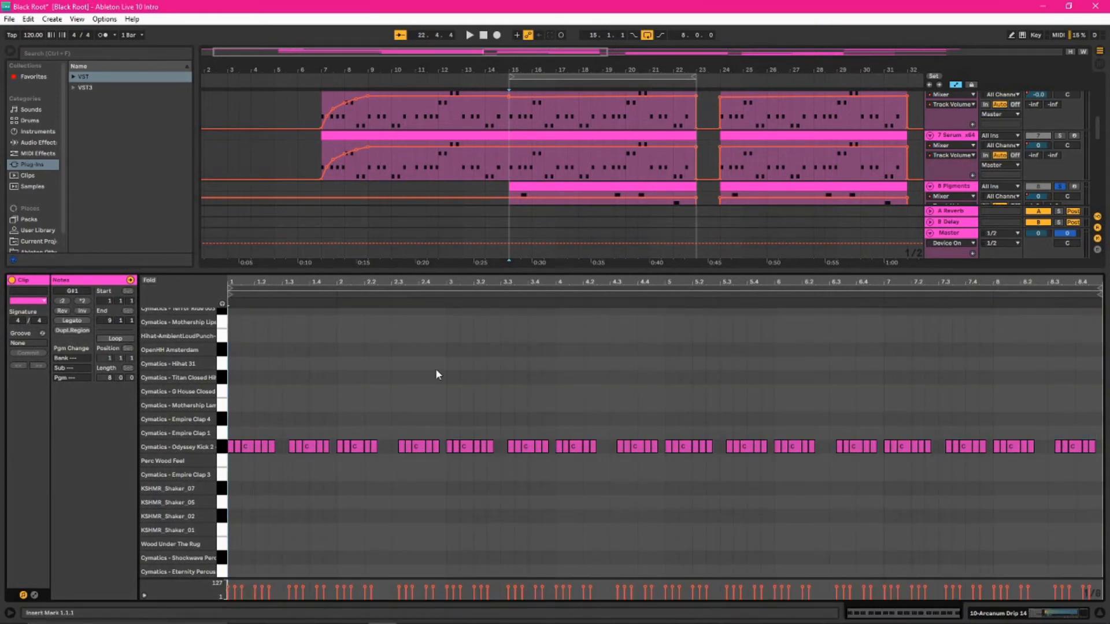
scroll(753, 182, down, 3)
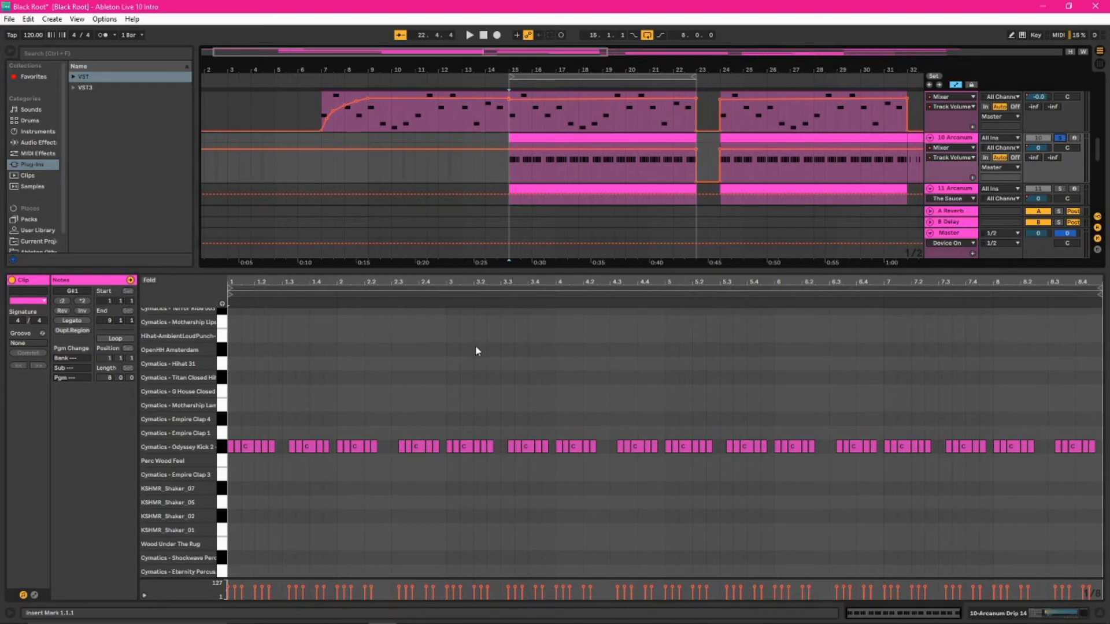
key(space)
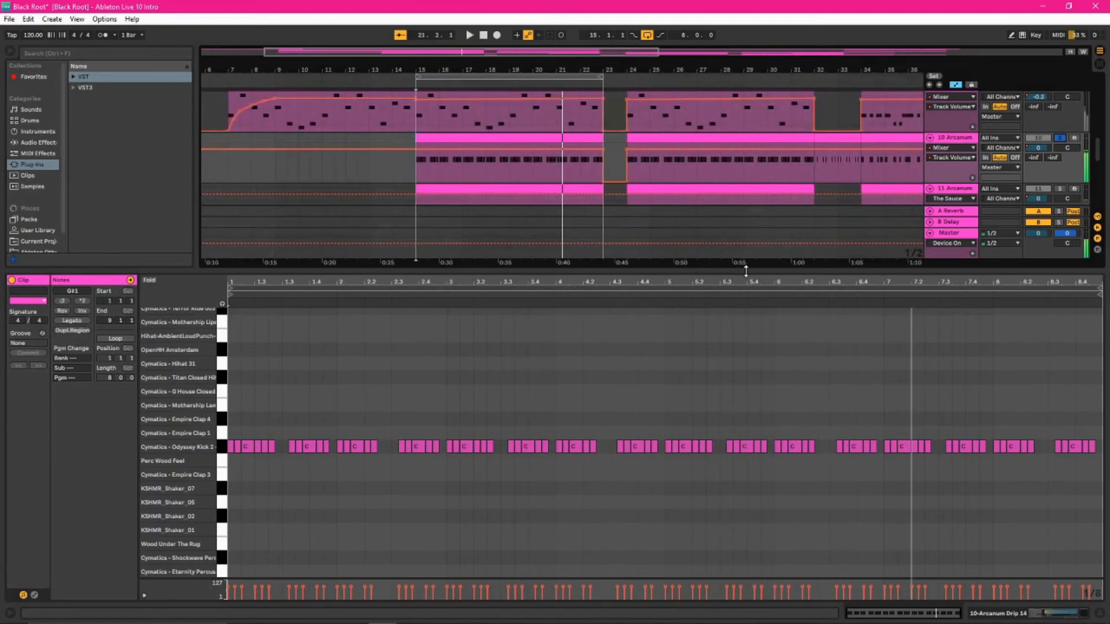
Step: Reduce the note editor's height and show the notes of the 11 Arcanum track's clip at bar 15
drag(745, 269, 760, 372)
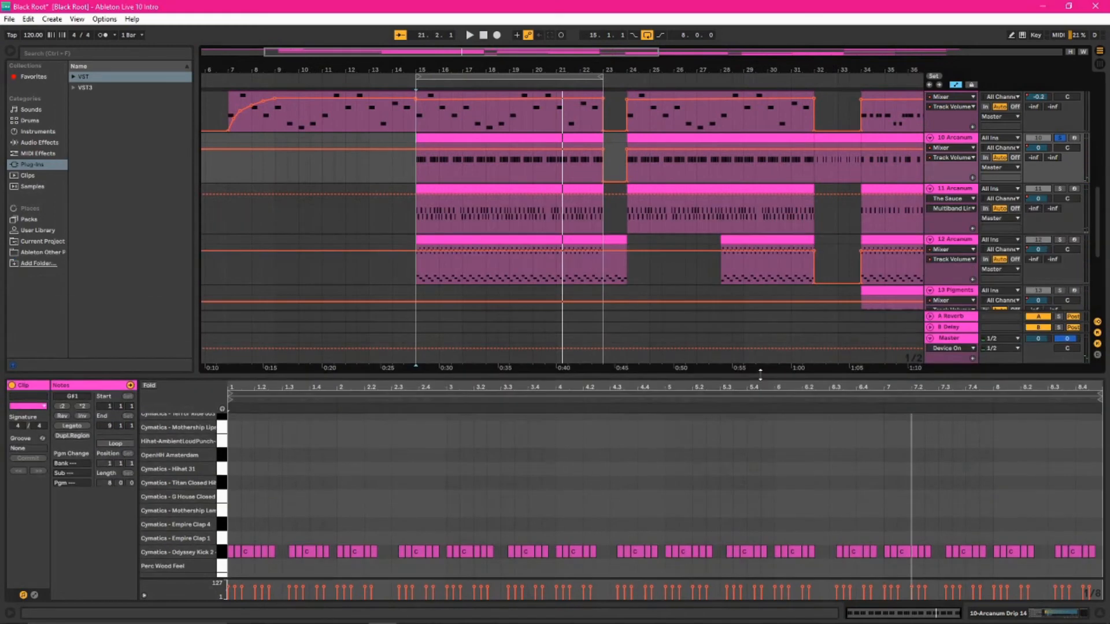
click(479, 200)
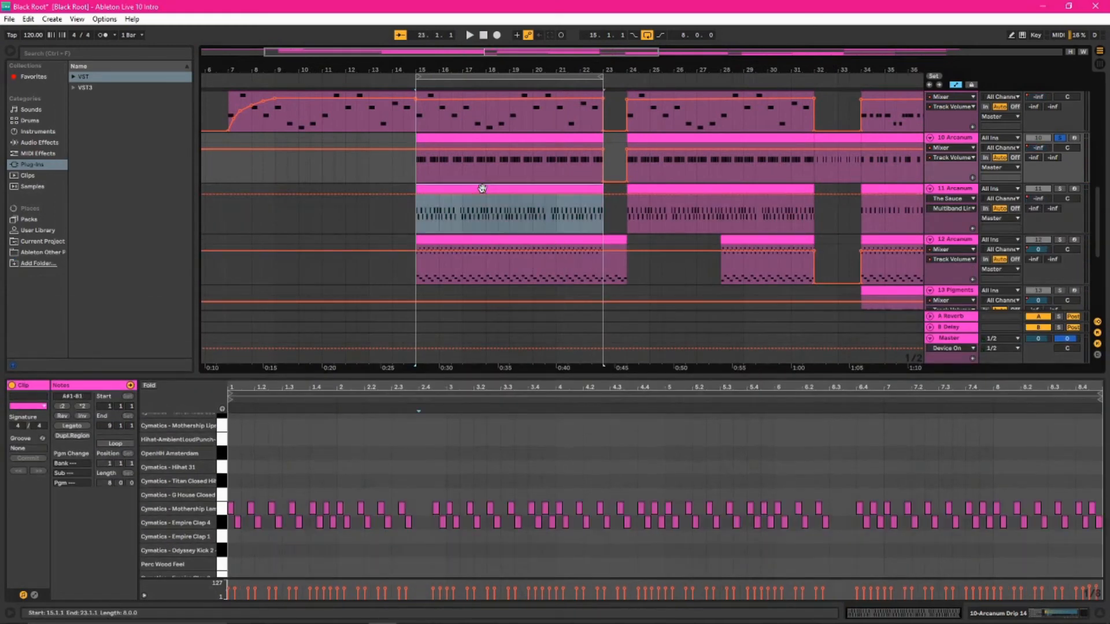
click(422, 429)
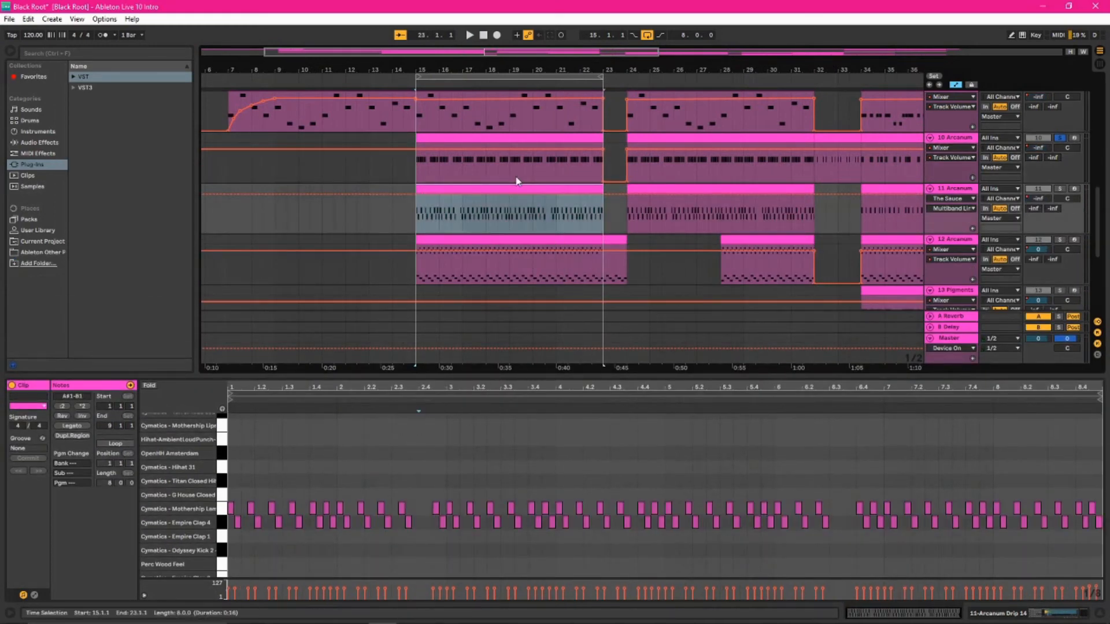
Step: Enlarge the note editor to examine the 11 Arcanum track's clap notes and briefly play the bar 15 to 23 loop
drag(540, 374, 610, 213)
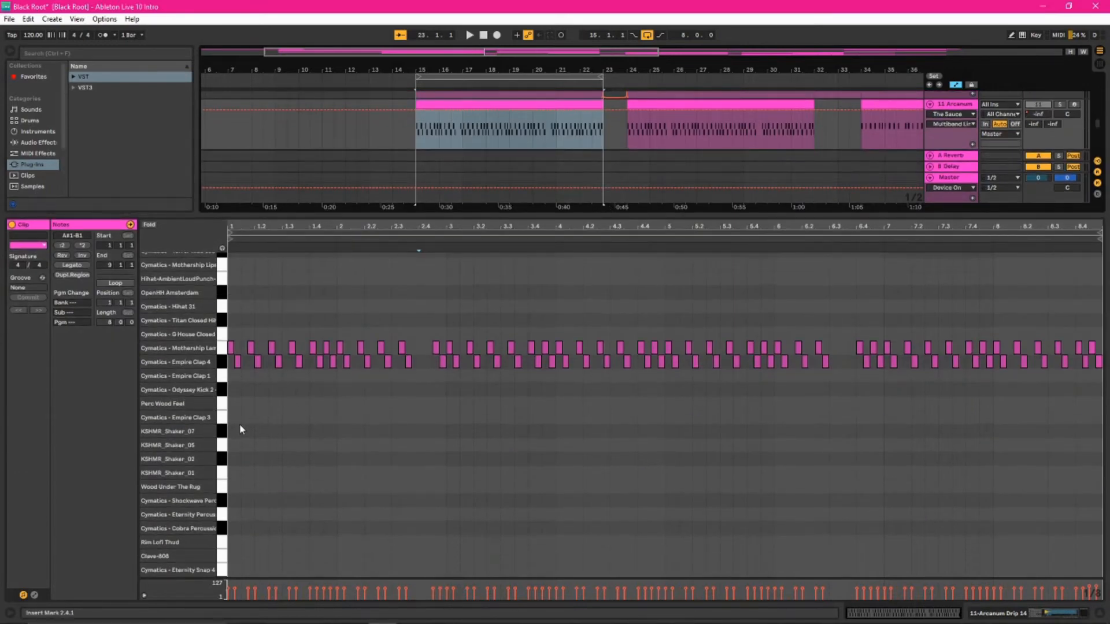
key(space)
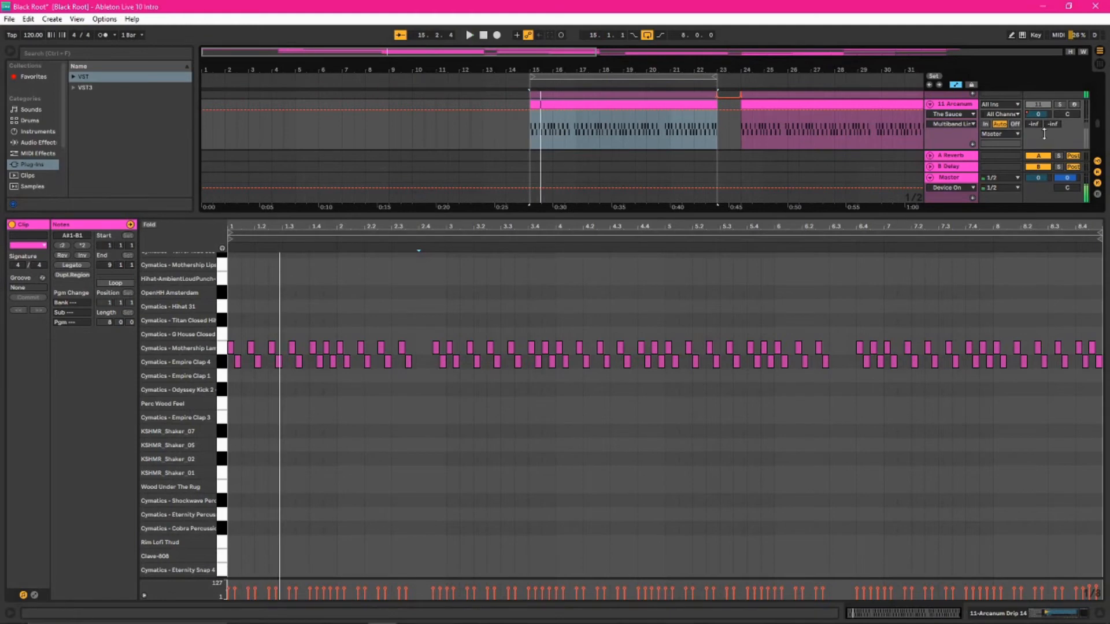
scroll(1047, 137, down, 1)
scroll(1043, 132, down, 2)
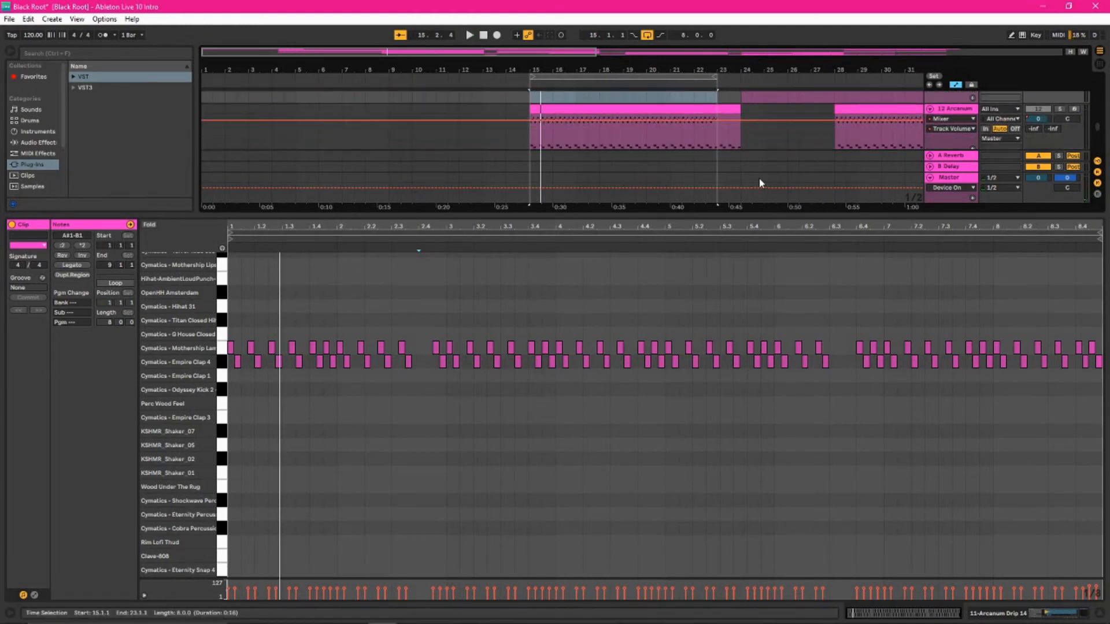
Step: Solo the 11 Arcanum track, play its bar 15 to 23 loop, and check its device chain before returning to the clip's notes
drag(747, 217, 745, 385)
scroll(710, 299, up, 5)
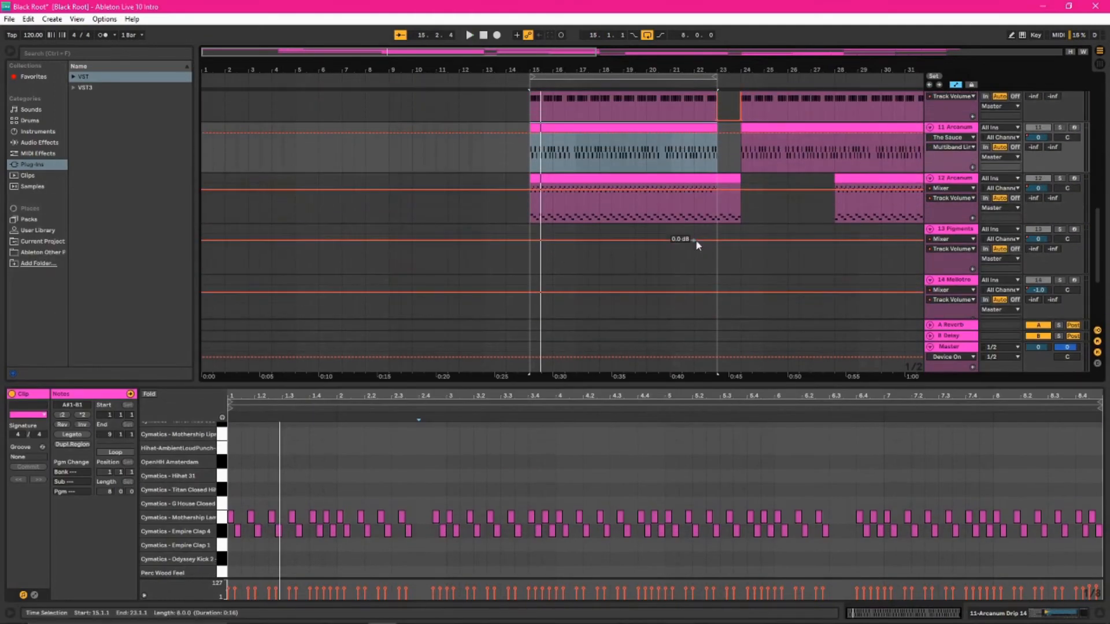
click(1061, 231)
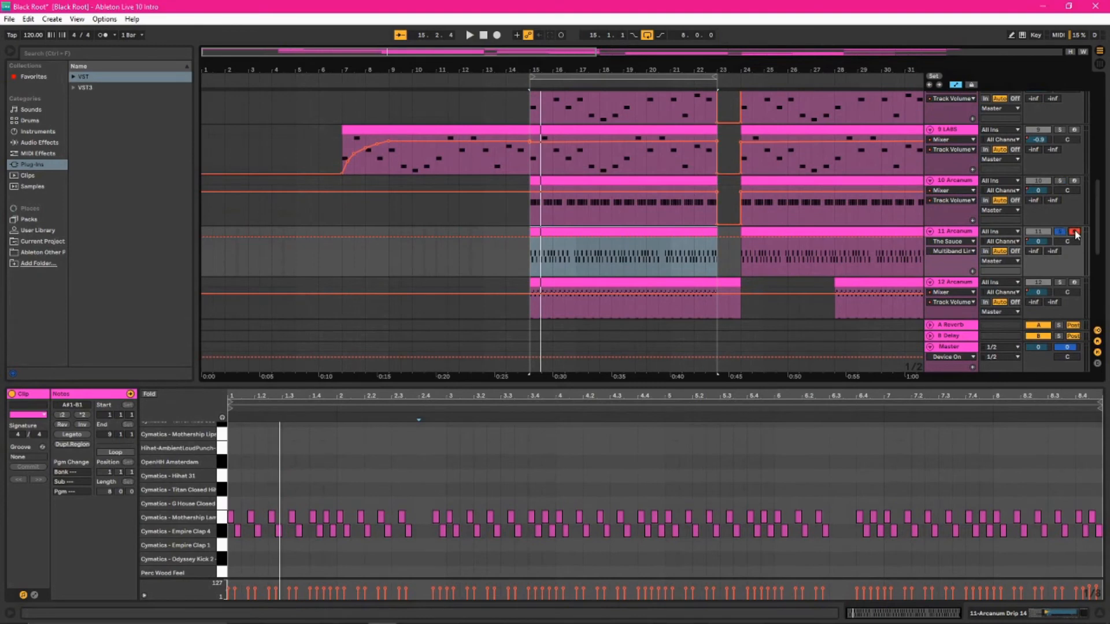
drag(739, 385, 758, 328)
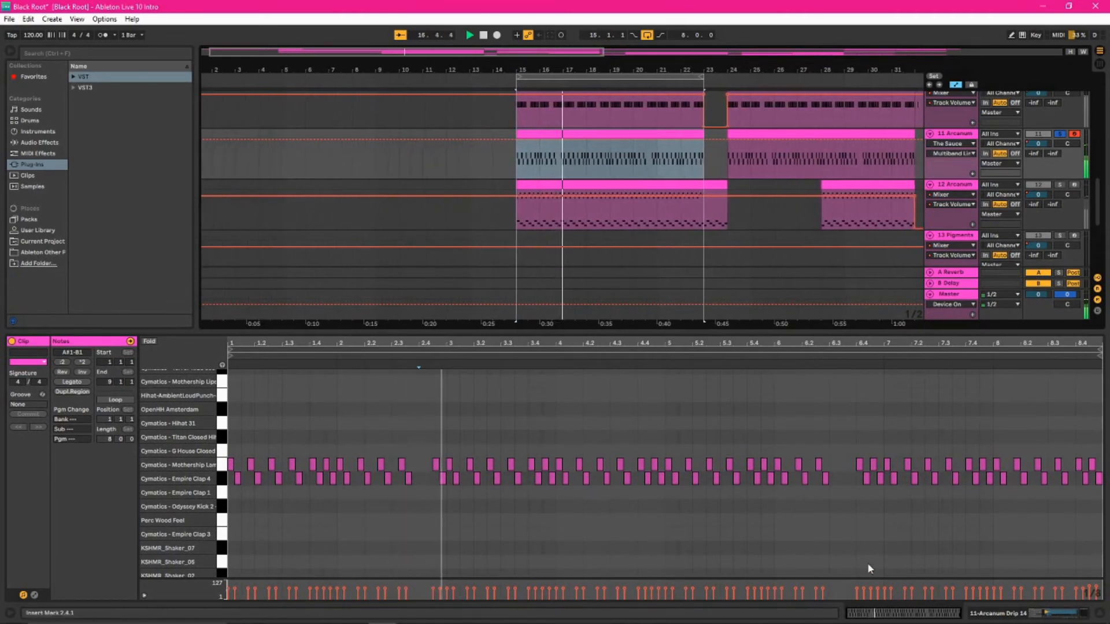
click(1061, 614)
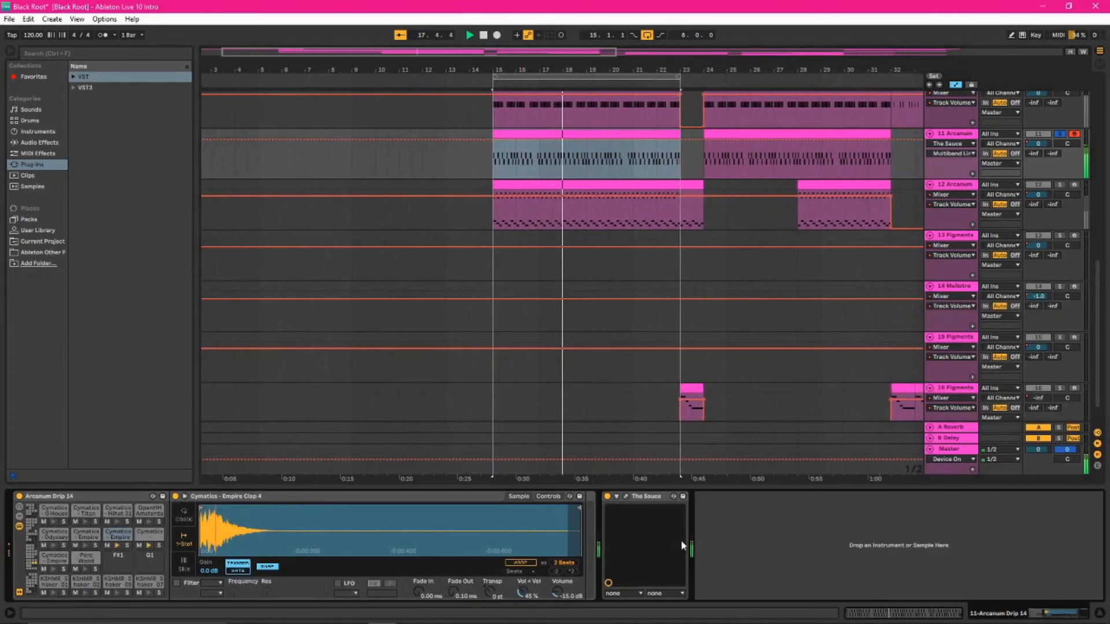
click(931, 616)
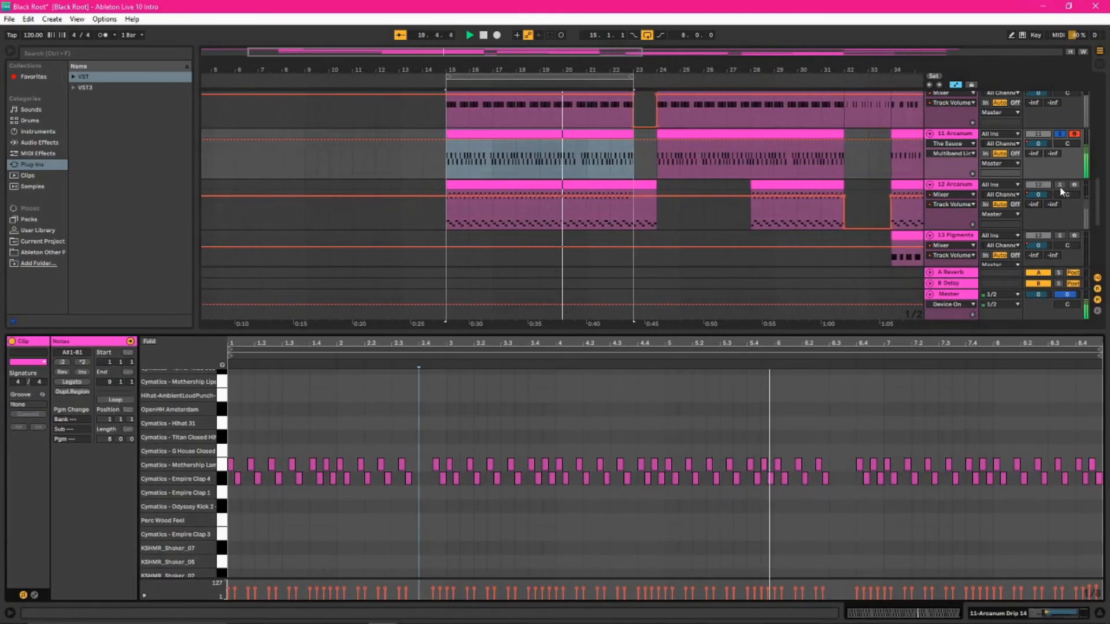
Step: Solo the 12 Arcanum track, play the loop from bar 15, and enlarge the note editor
click(1060, 185)
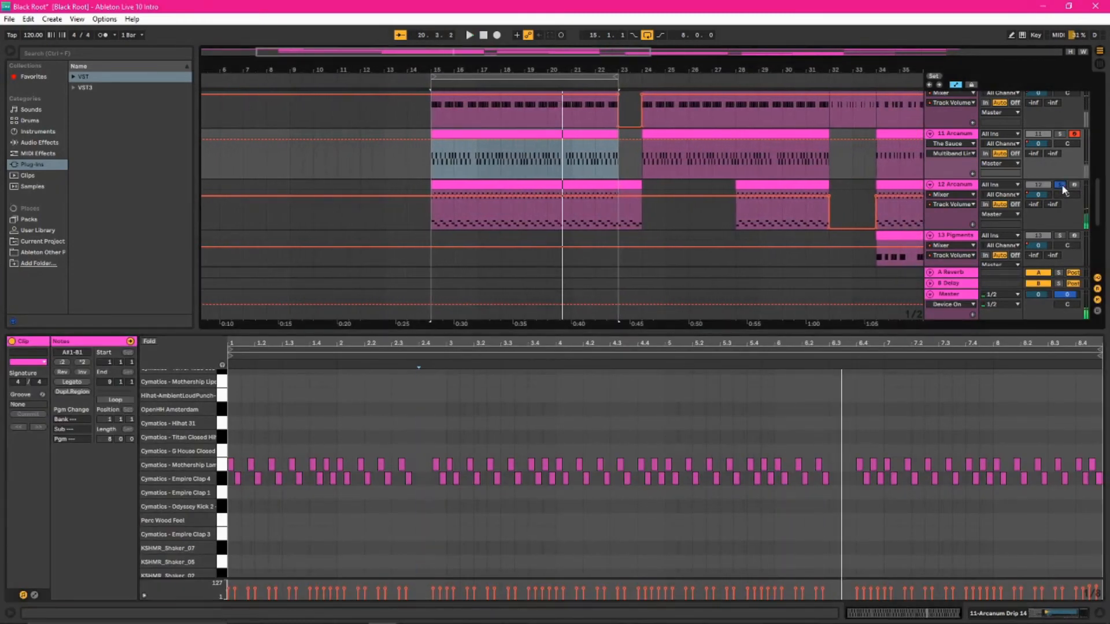
key(space)
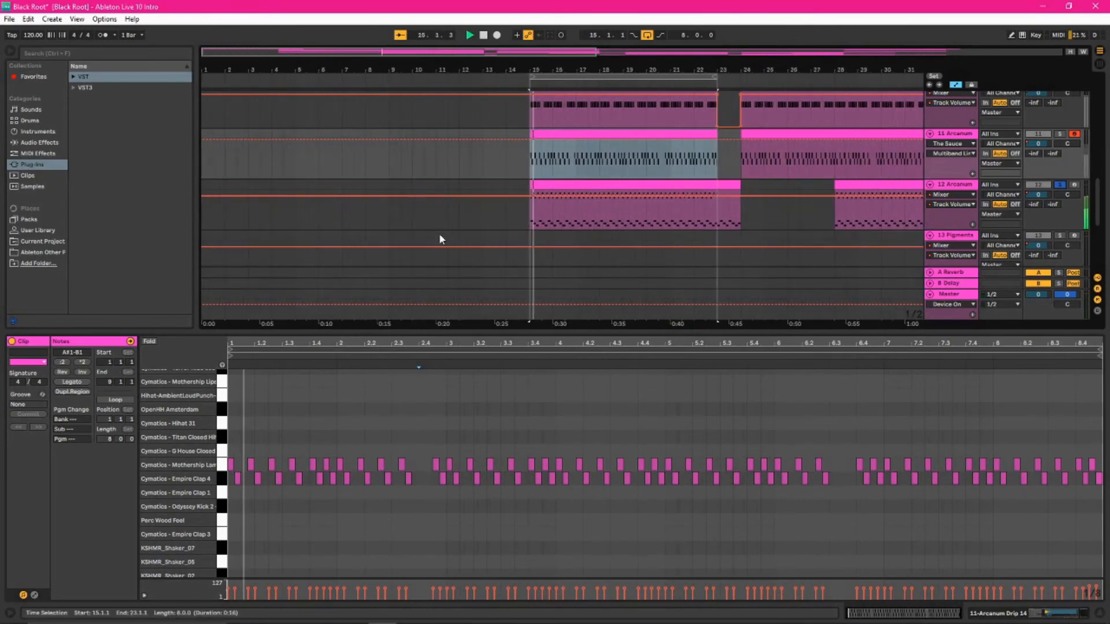
drag(734, 331, 734, 199)
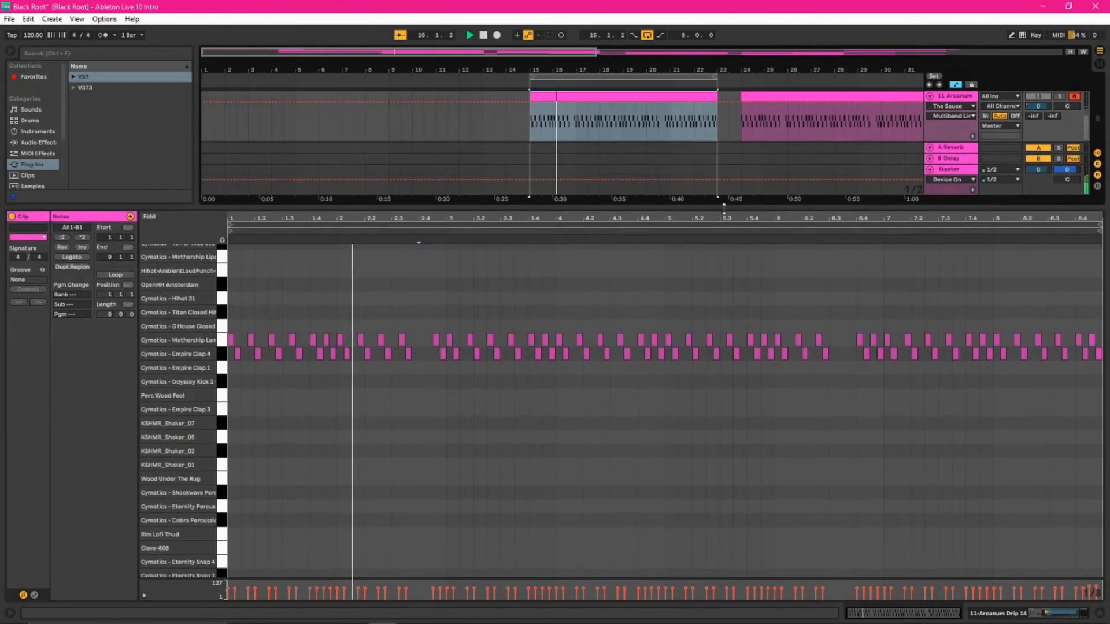
Step: Look through the Arcanum kit's drum sample rows in the note editor, above and below the clap notes
scroll(622, 407, down, 2)
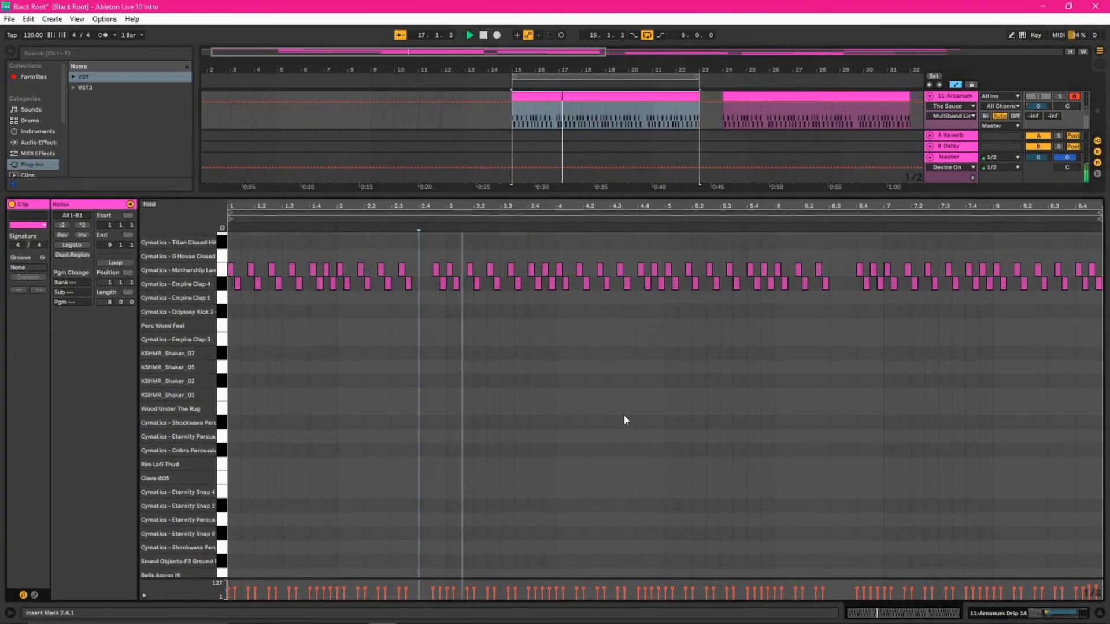
scroll(624, 420, down, 2)
scroll(630, 417, up, 1)
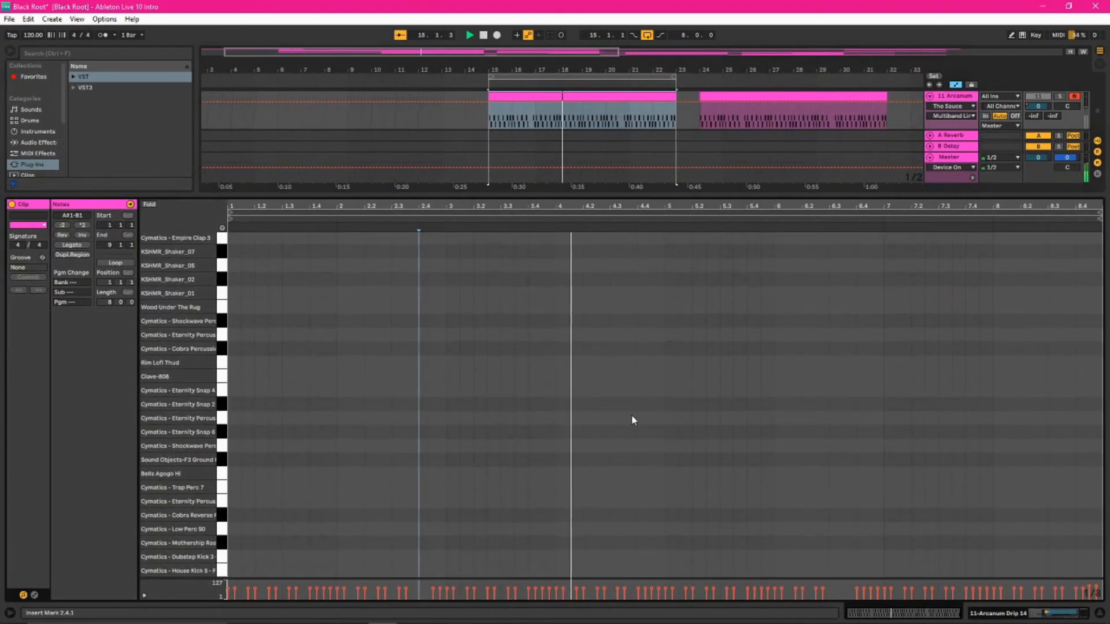
scroll(711, 443, up, 8)
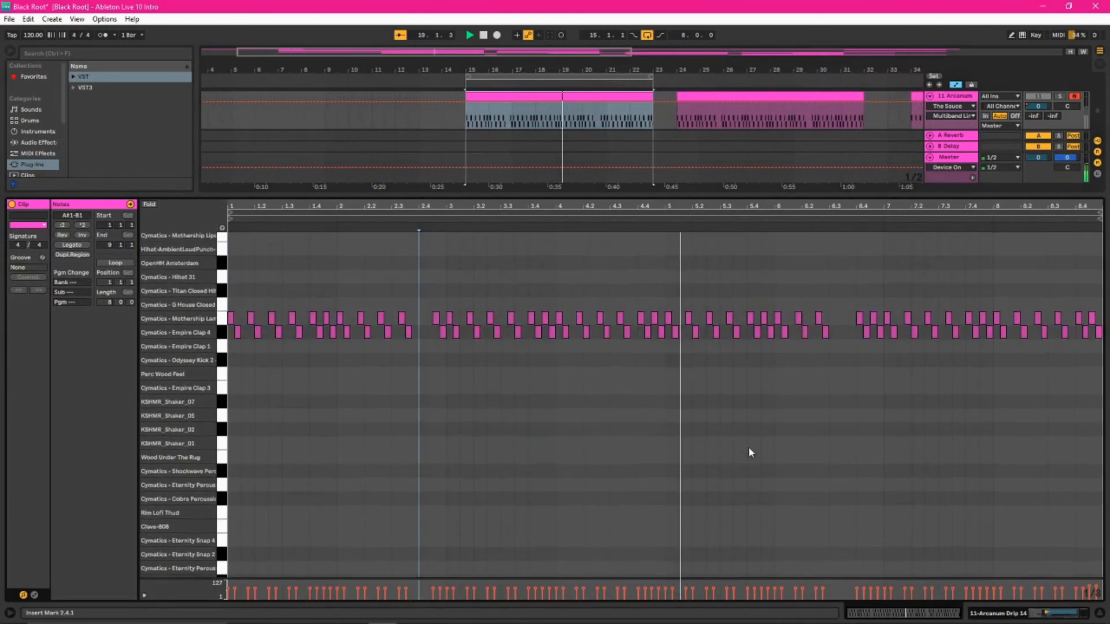
mouse_move(720, 196)
mouse_down()
mouse_move(717, 381)
mouse_move(693, 489)
mouse_move(704, 193)
mouse_up()
scroll(650, 490, down, 5)
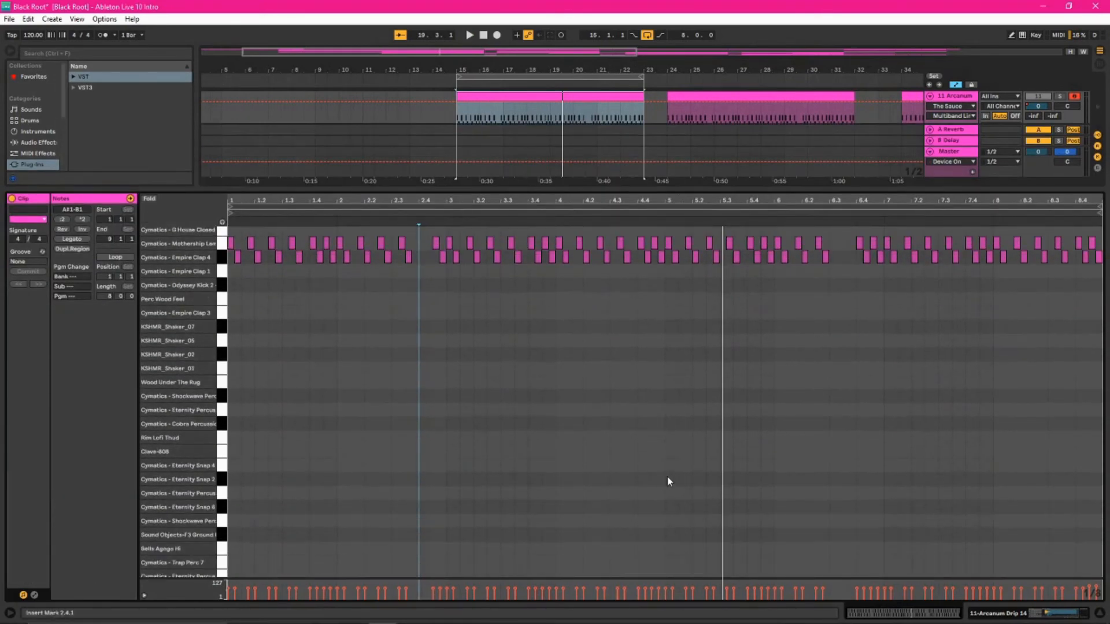
scroll(689, 476, up, 12)
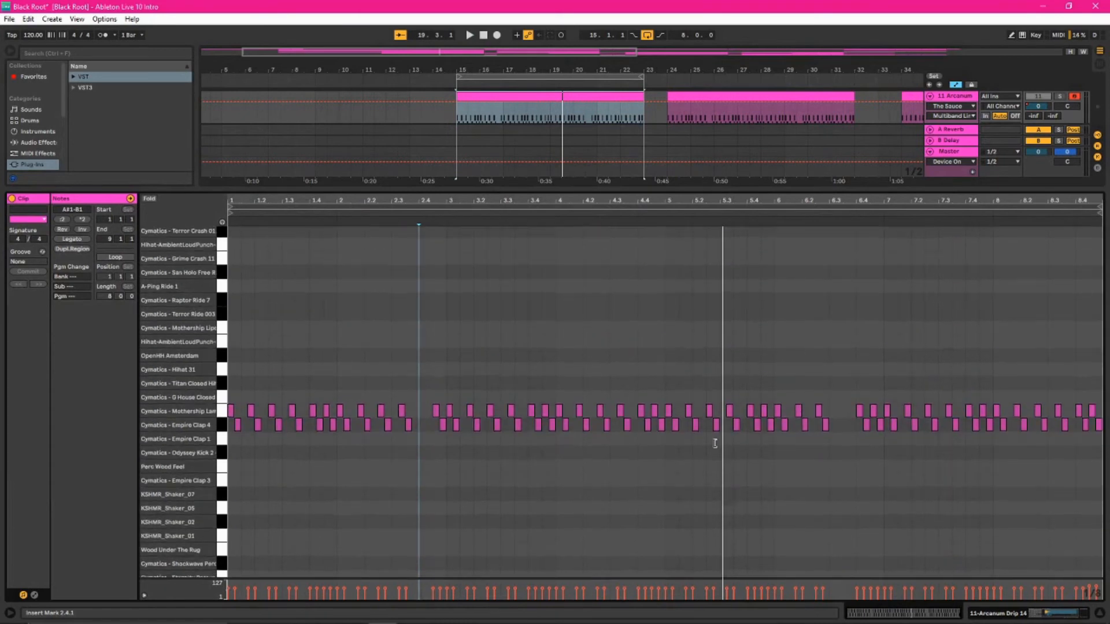
scroll(723, 428, down, 15)
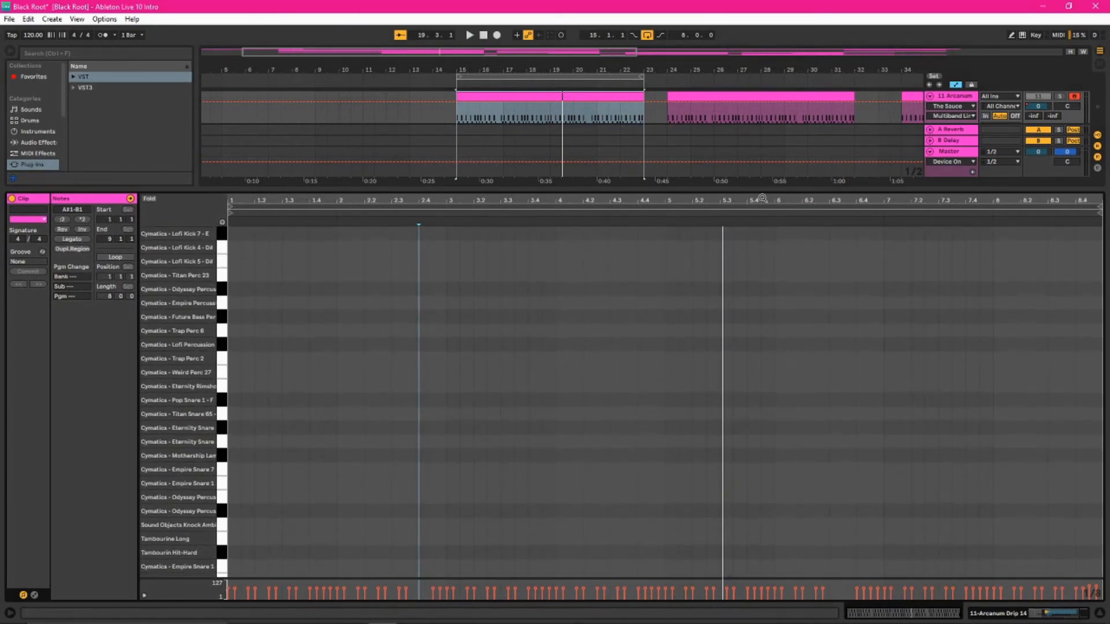
Step: Open the 12 Arcanum track's clip at bar 15 in an enlarged note editor and play its hi-hat and shaker pattern
drag(767, 191, 747, 471)
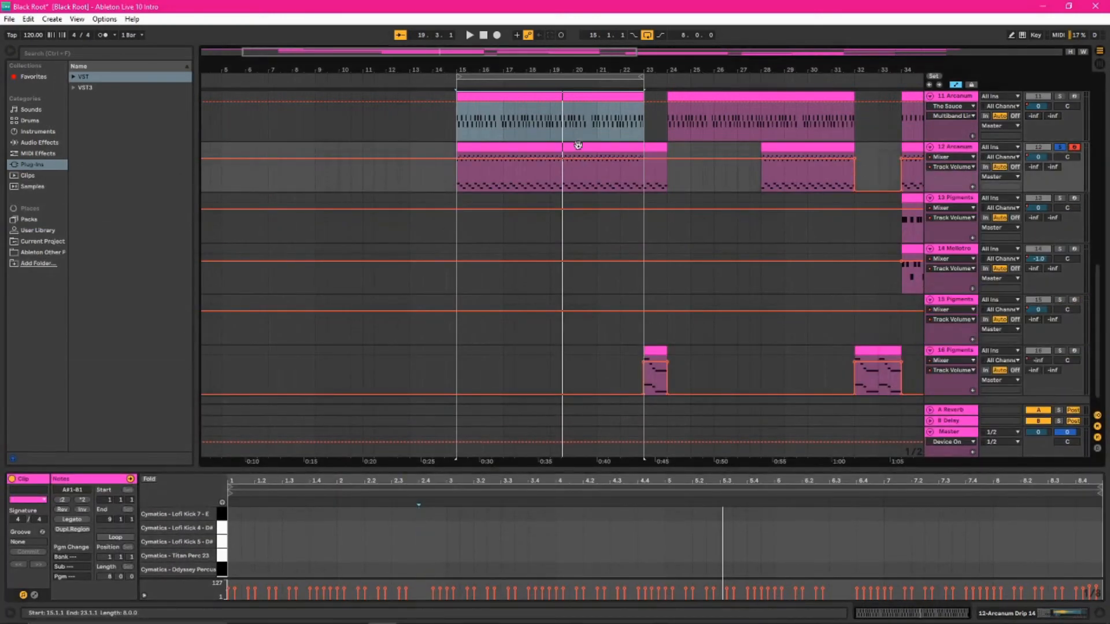
click(585, 161)
drag(746, 467, 745, 128)
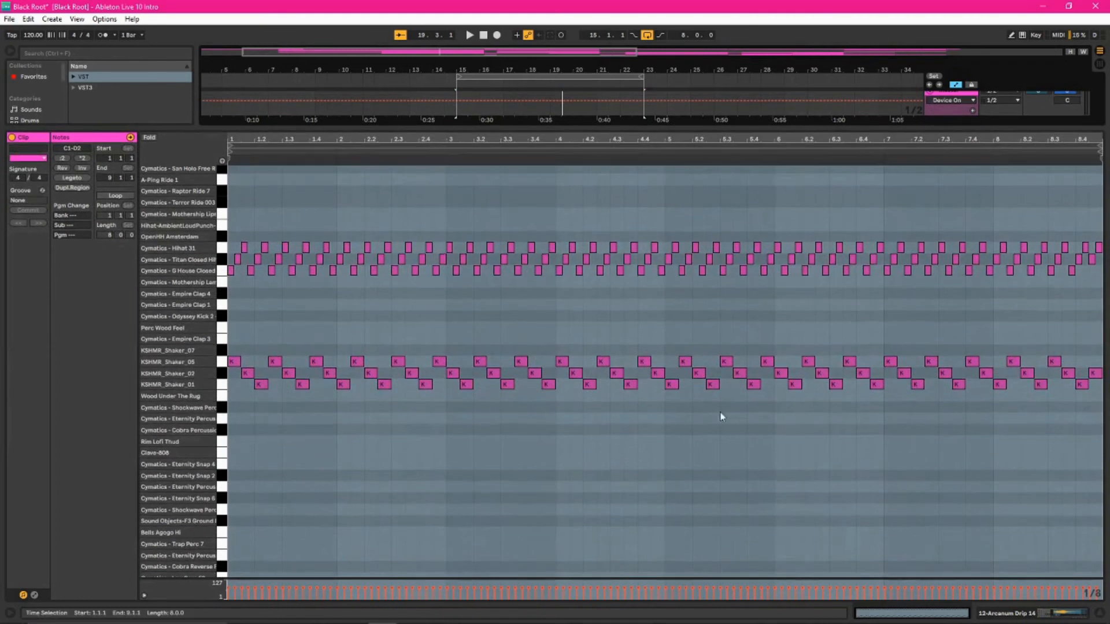
key(space)
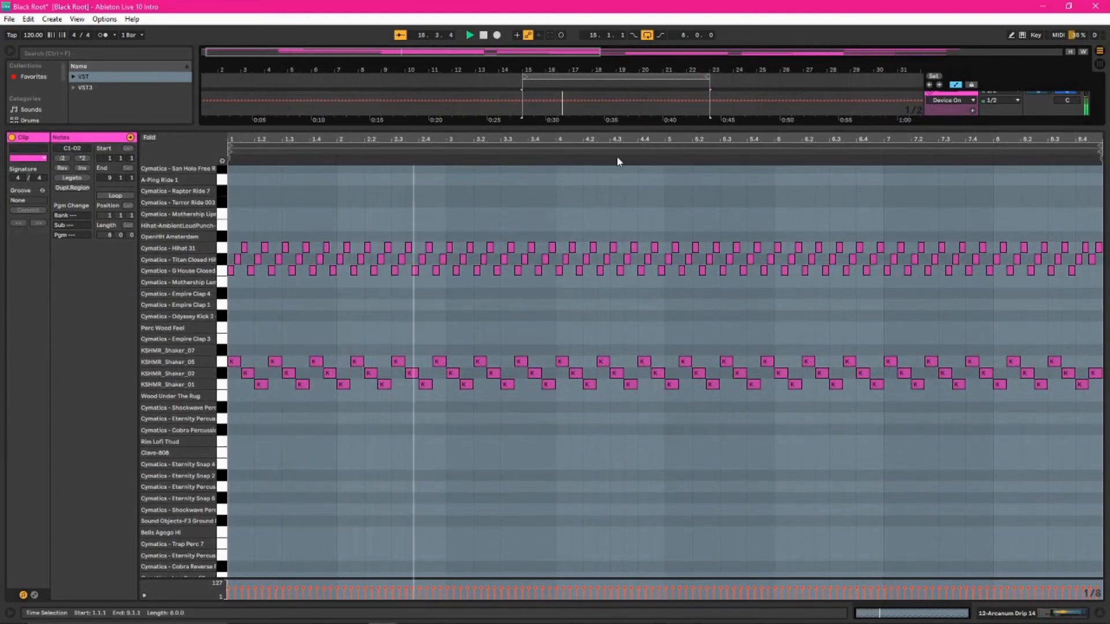
Step: Reduce the note editor's height and place the insert marker at bar 23 on the 2 MIDI track
drag(636, 134, 668, 385)
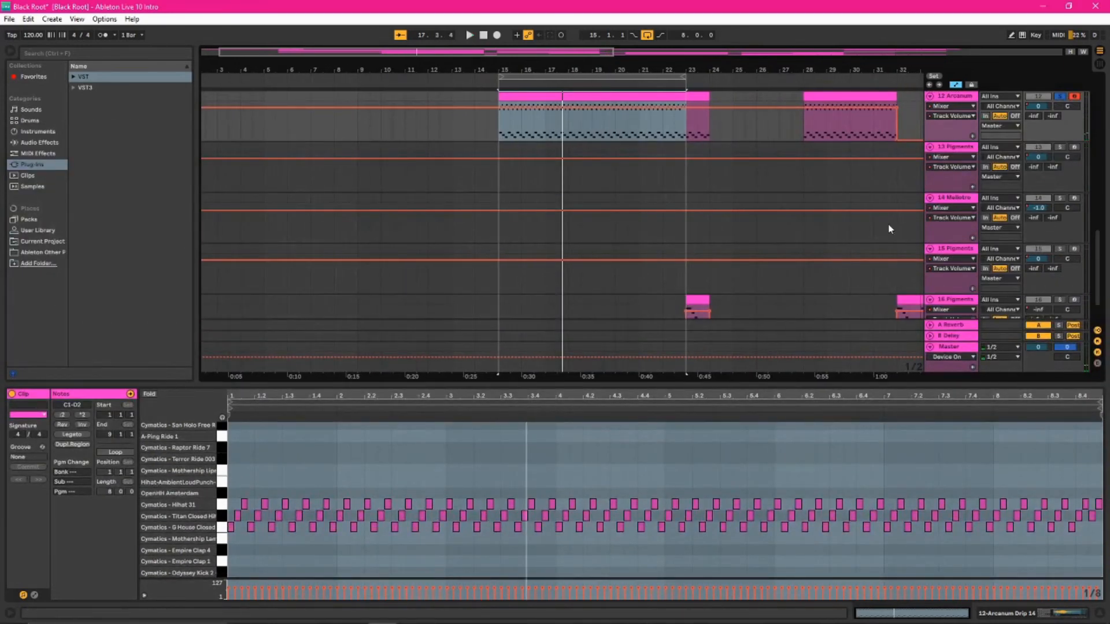
drag(798, 382, 798, 485)
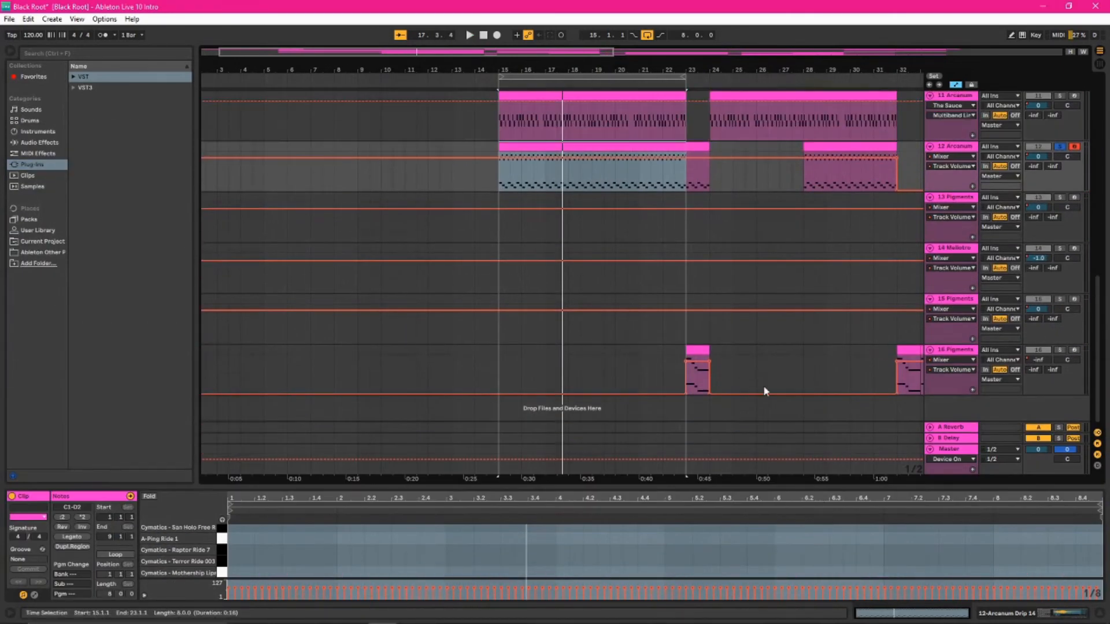
scroll(779, 378, up, 6)
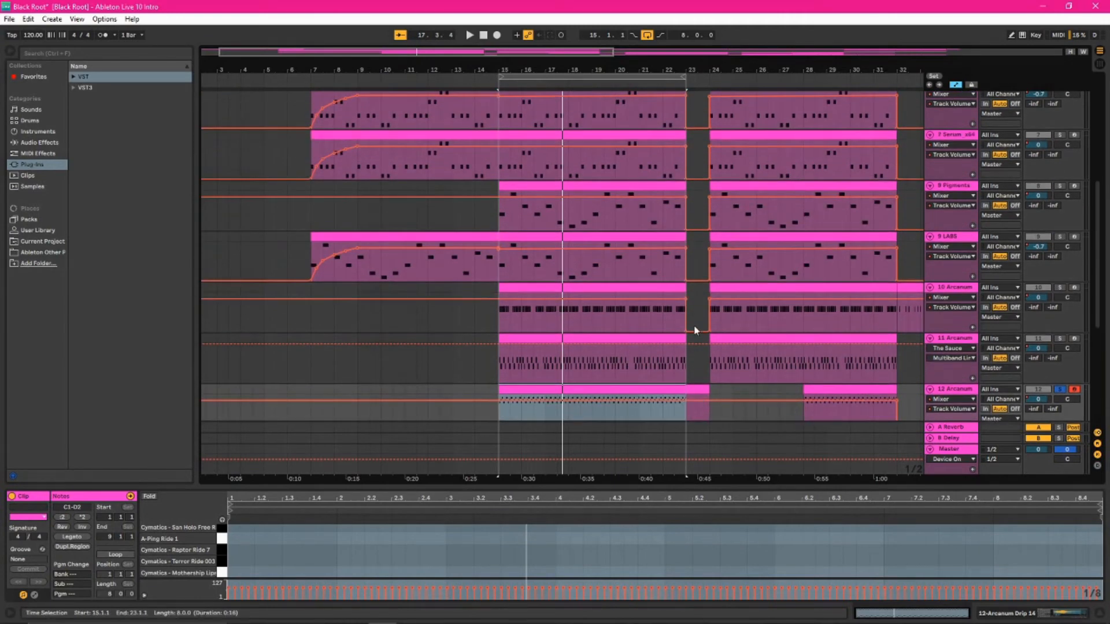
scroll(694, 325, up, 5)
scroll(727, 145, up, 1)
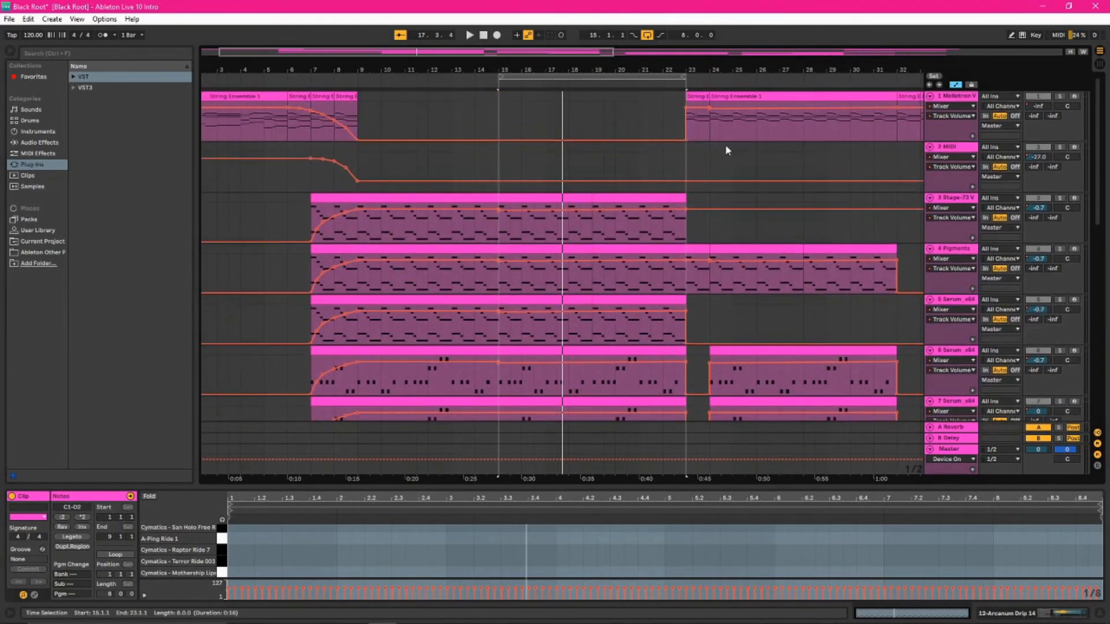
click(689, 148)
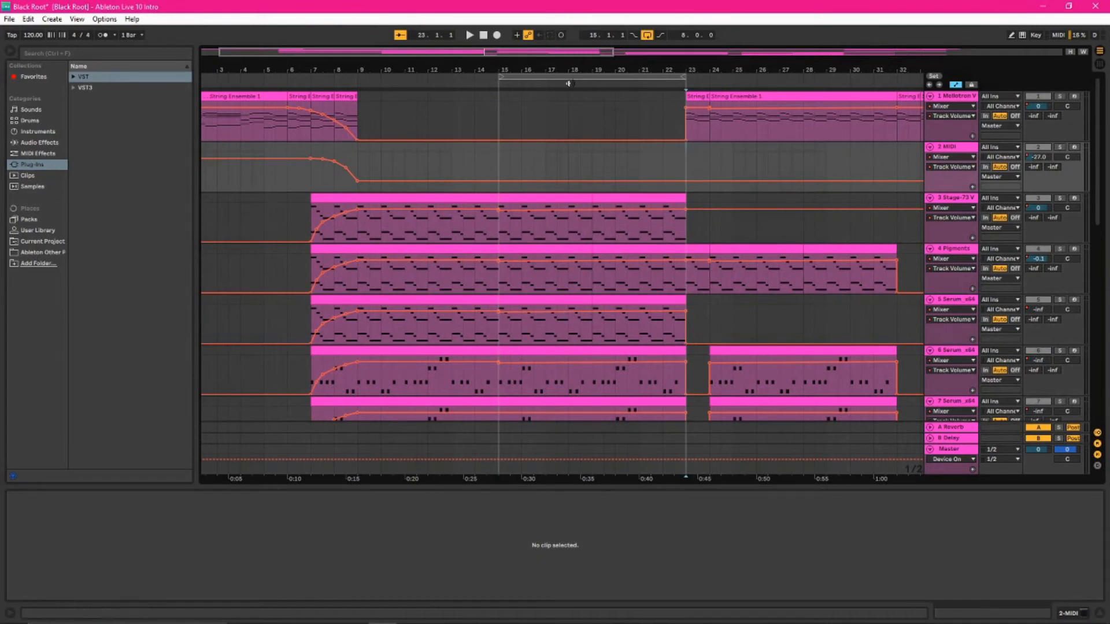
Step: Show the whole arrangement and start playback from bar 1 on the 3 Stage-73 V track
drag(428, 51, 428, 18)
click(206, 208)
key(space)
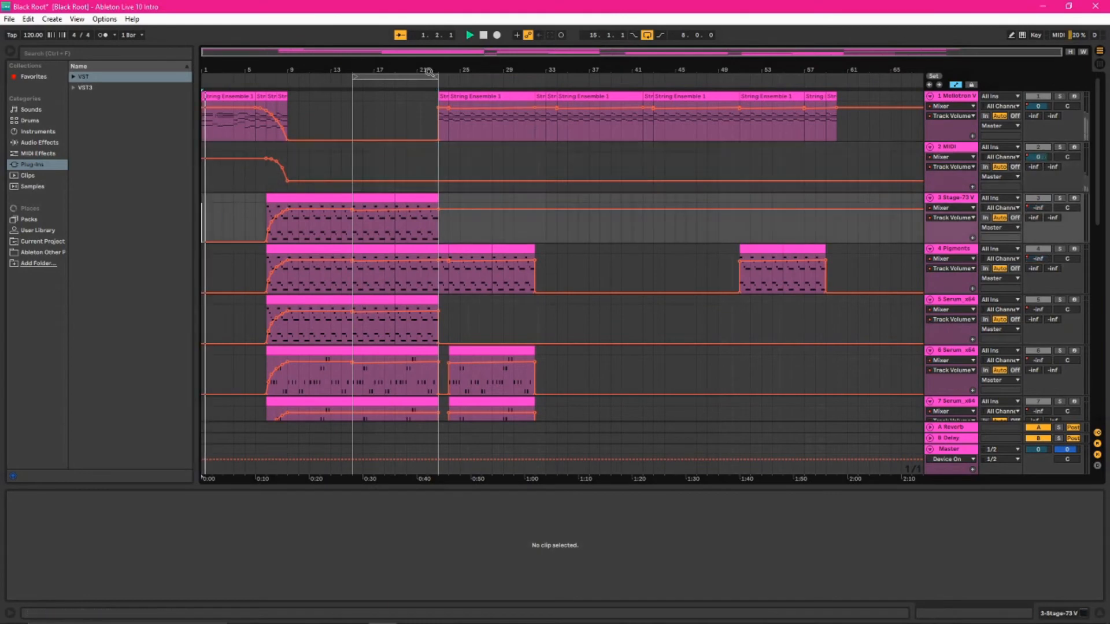
Step: Unsolo the 12 Arcanum track, then play the full arrangement from bar 1 and turn off the bar 15 to 23 loop
scroll(1091, 327, down, 4)
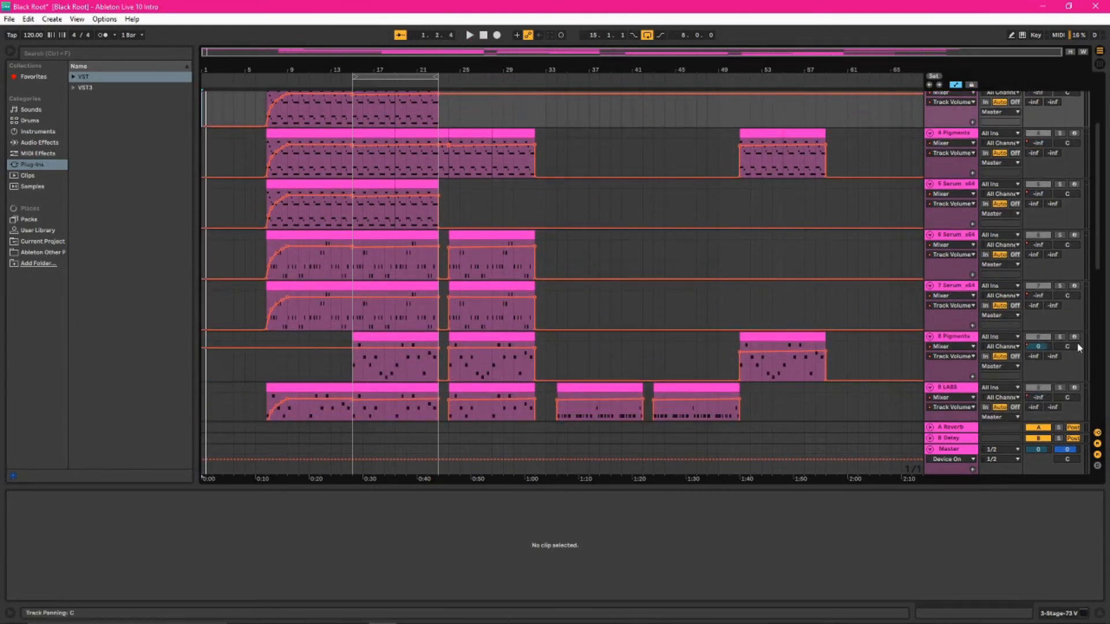
scroll(1092, 327, down, 1)
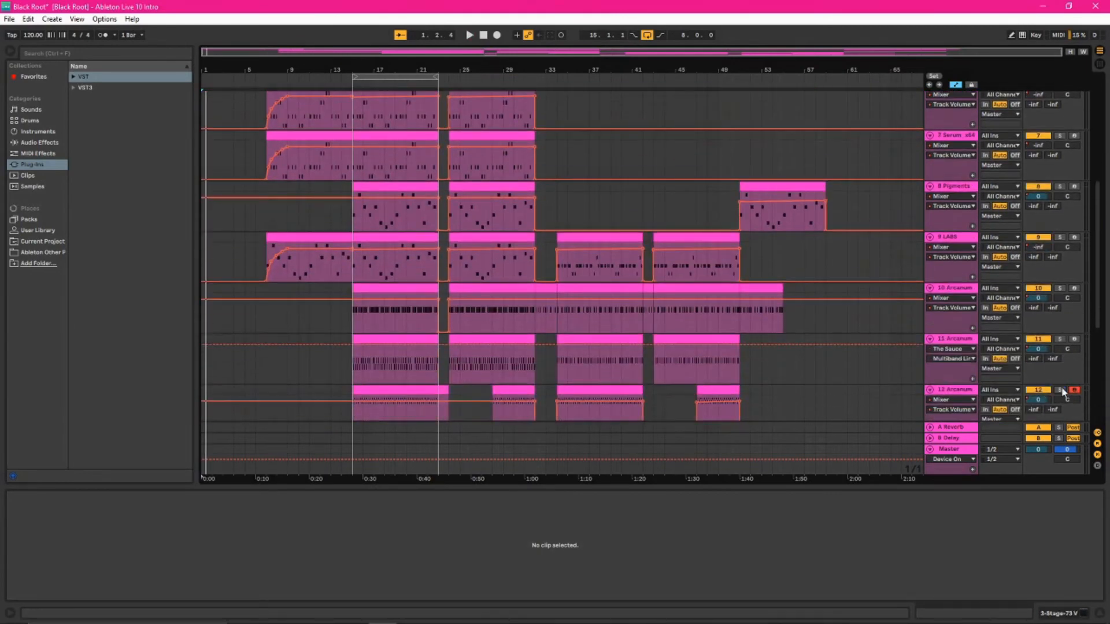
scroll(543, 164, up, 5)
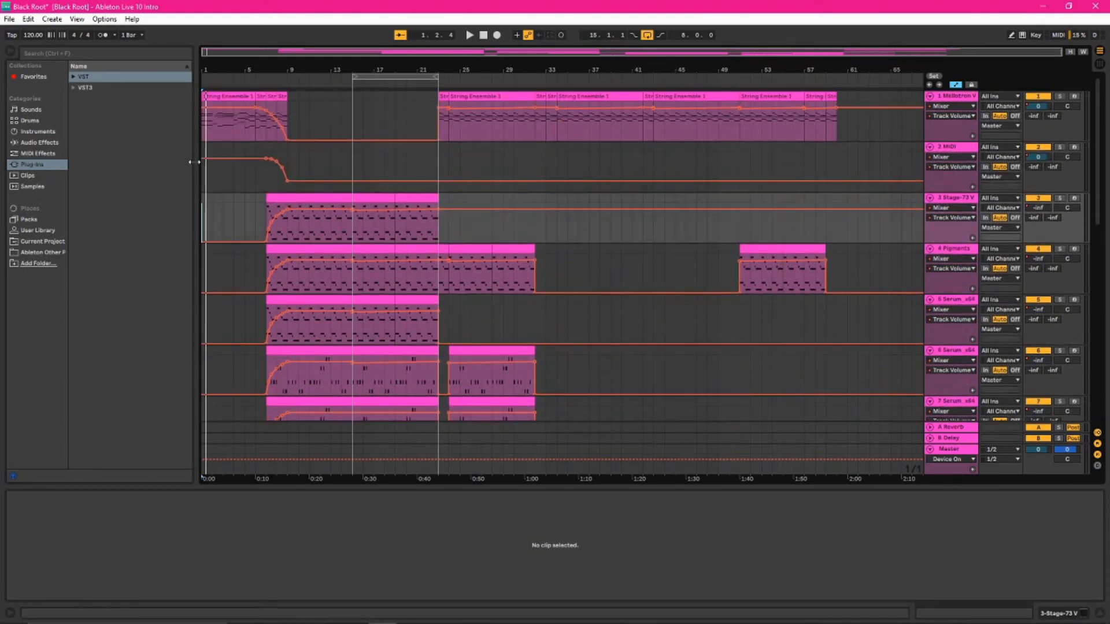
click(205, 181)
key(space)
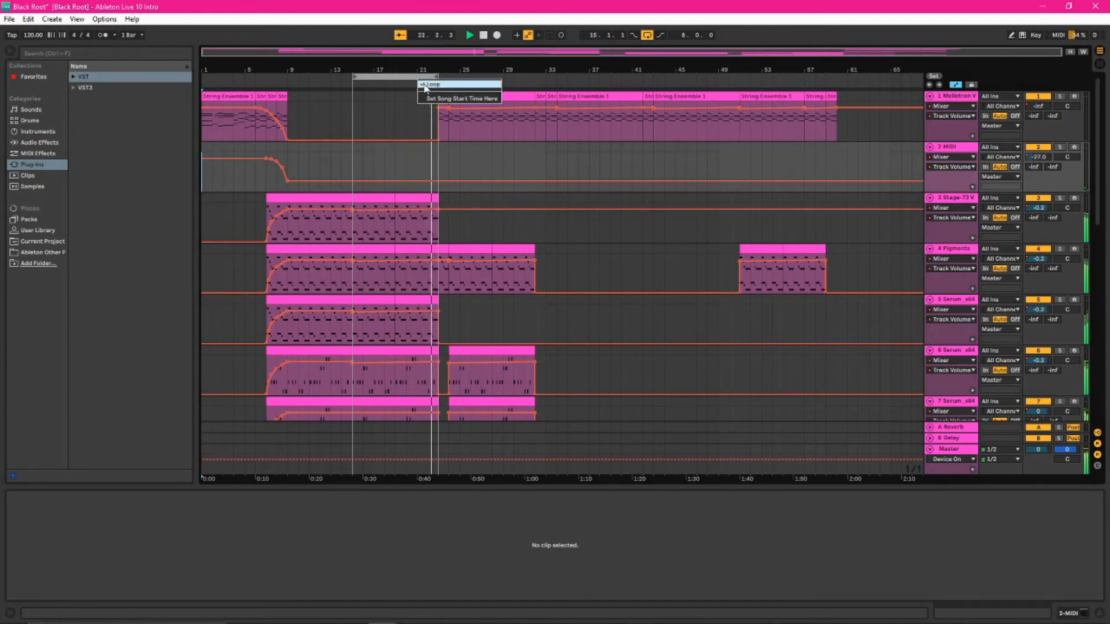
click(423, 77)
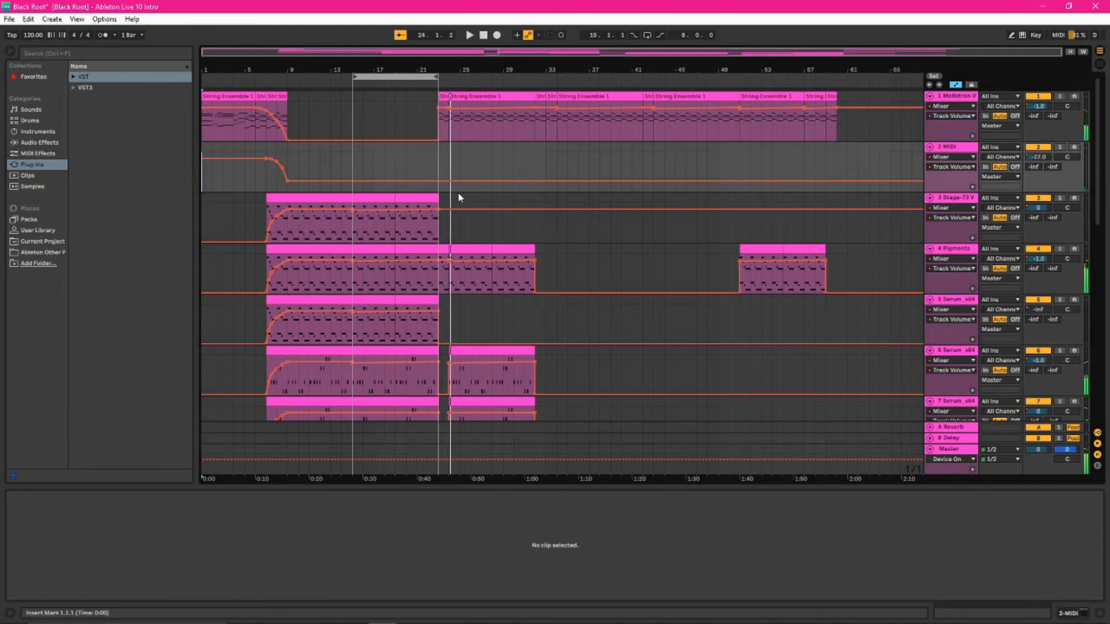
Step: Select the 5 Serum track at bar 17 and examine the Serum tracks' volume automation around bar 15
scroll(430, 271, down, 2)
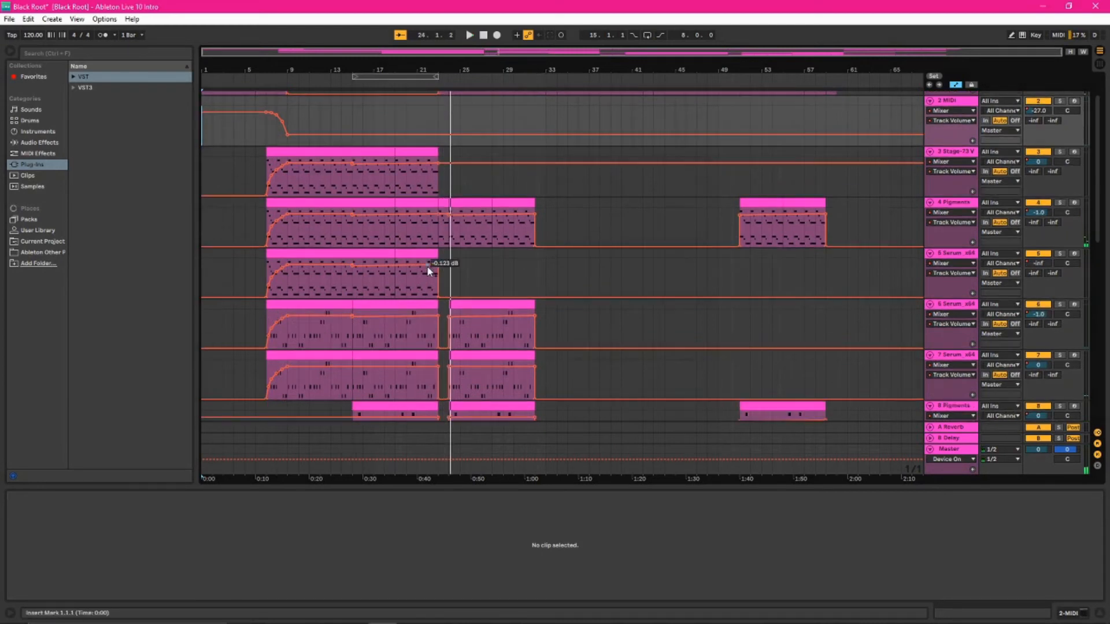
click(379, 288)
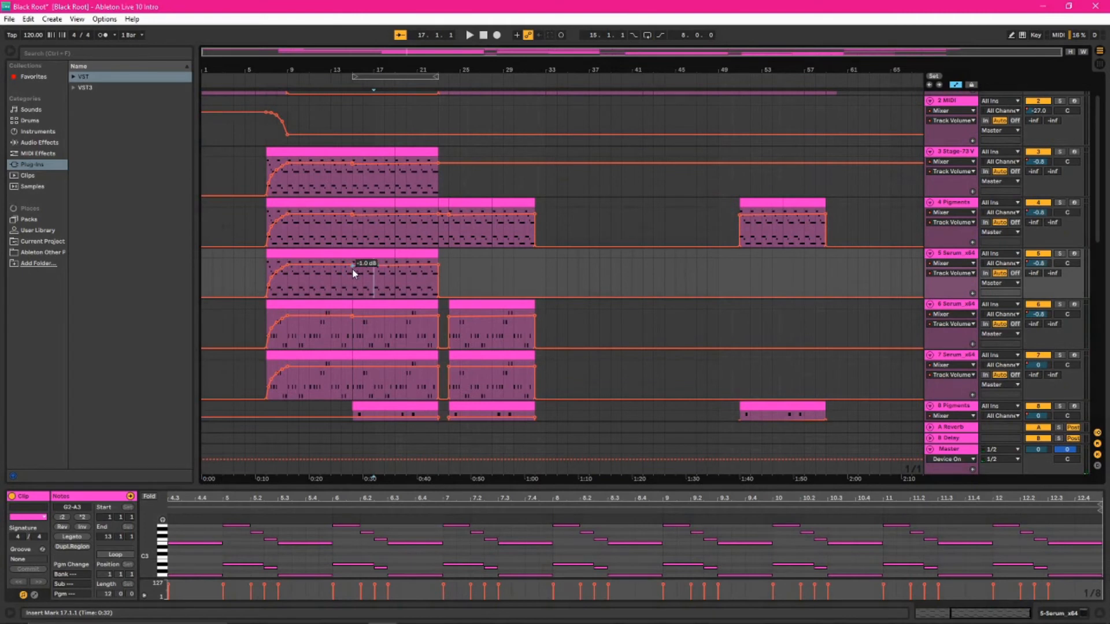
drag(413, 52, 410, 87)
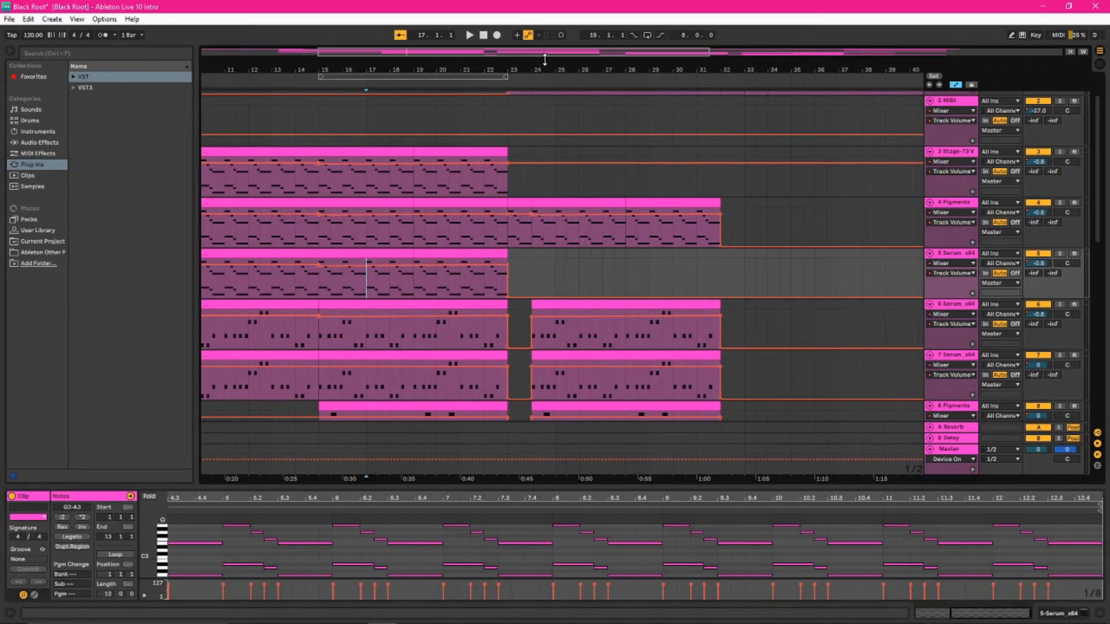
mouse_move(555, 51)
mouse_down()
mouse_move(555, 71)
mouse_move(555, 41)
mouse_up()
scroll(565, 325, down, 4)
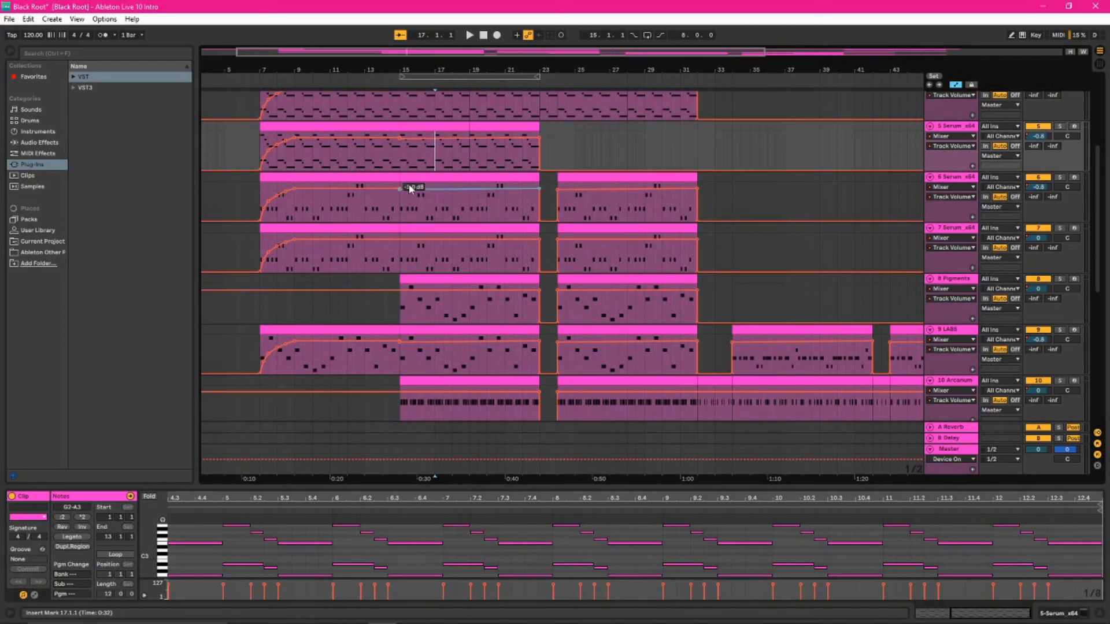
Step: Place the insert marker at bar 23 on the 12 Arcanum track and show the whole arrangement
scroll(659, 279, down, 3)
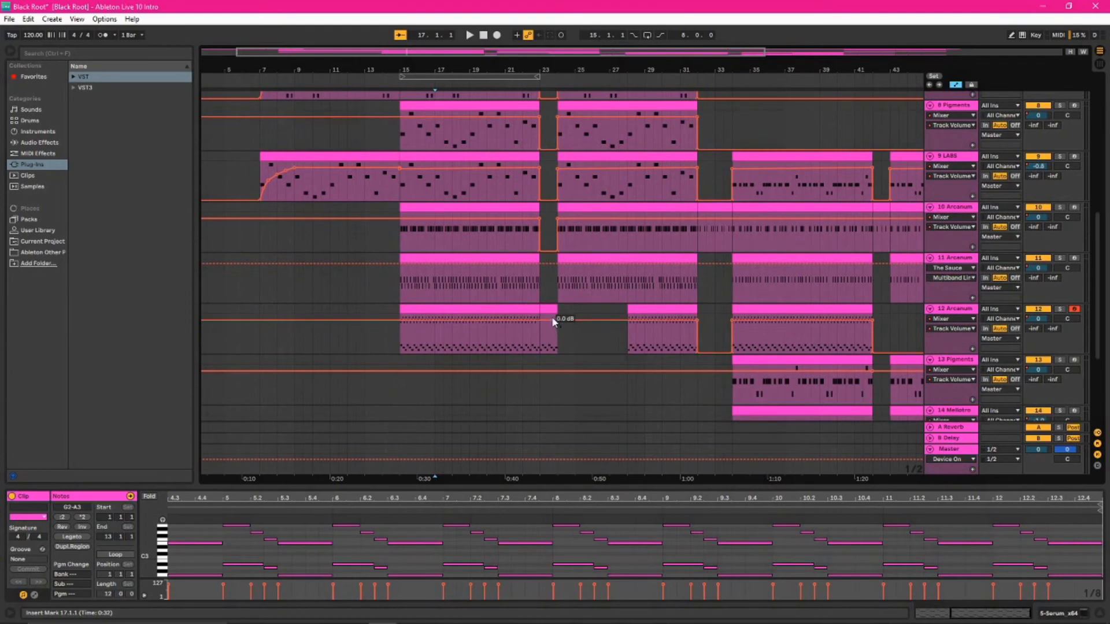
click(538, 340)
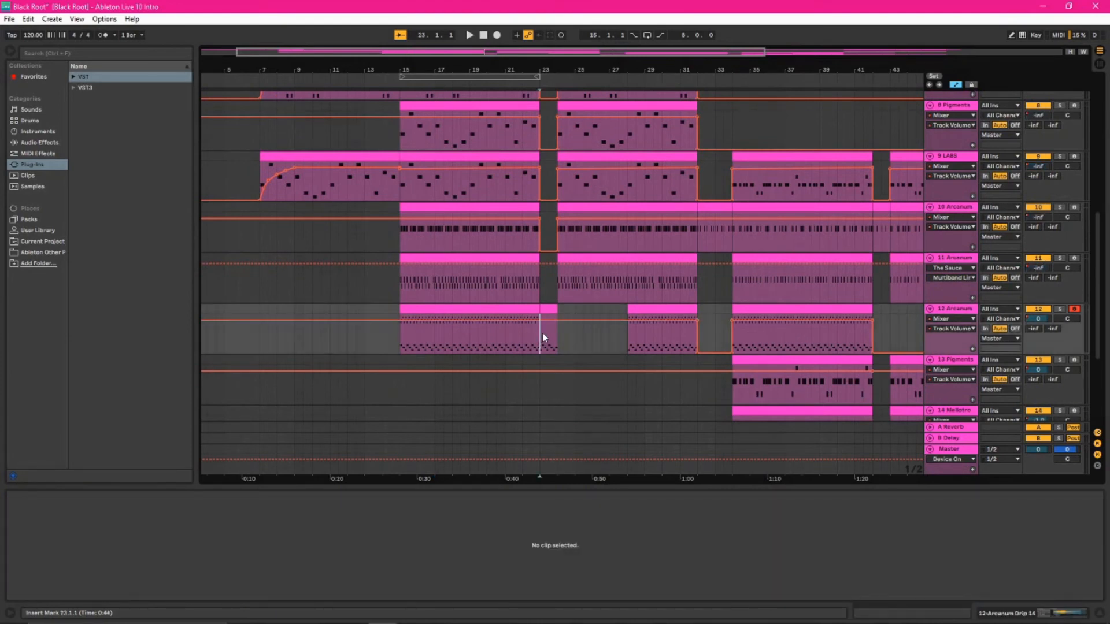
drag(703, 55, 703, 51)
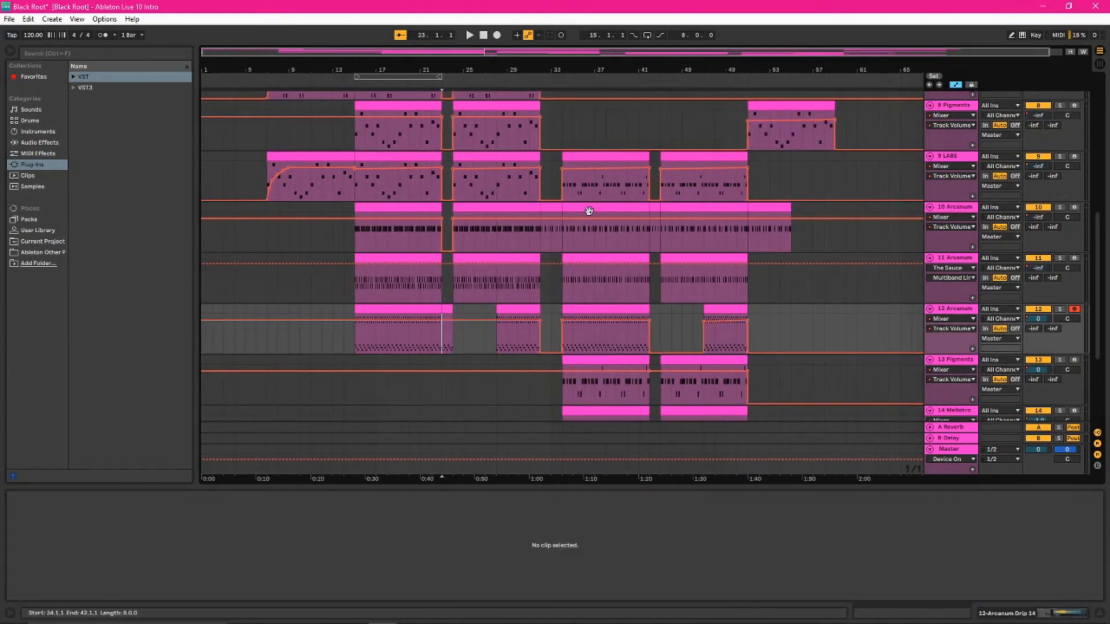
Step: Examine the 7 Serum clips at bars 11, 18 and 26, then the 9 LABS clip at bar 38
scroll(460, 229, up, 1)
scroll(277, 218, up, 1)
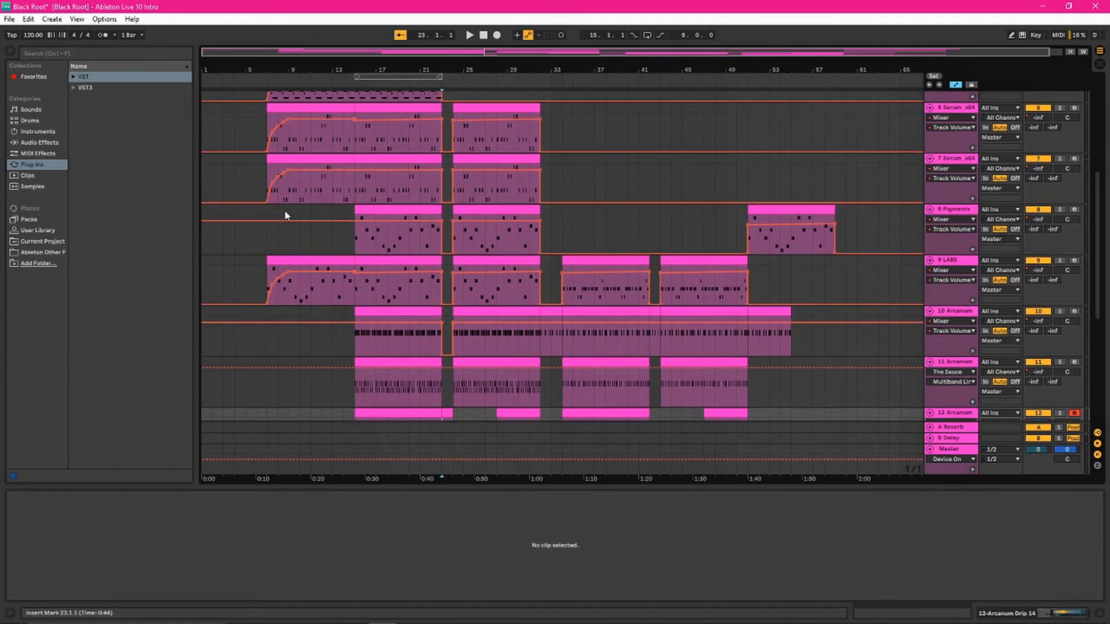
click(219, 186)
click(310, 190)
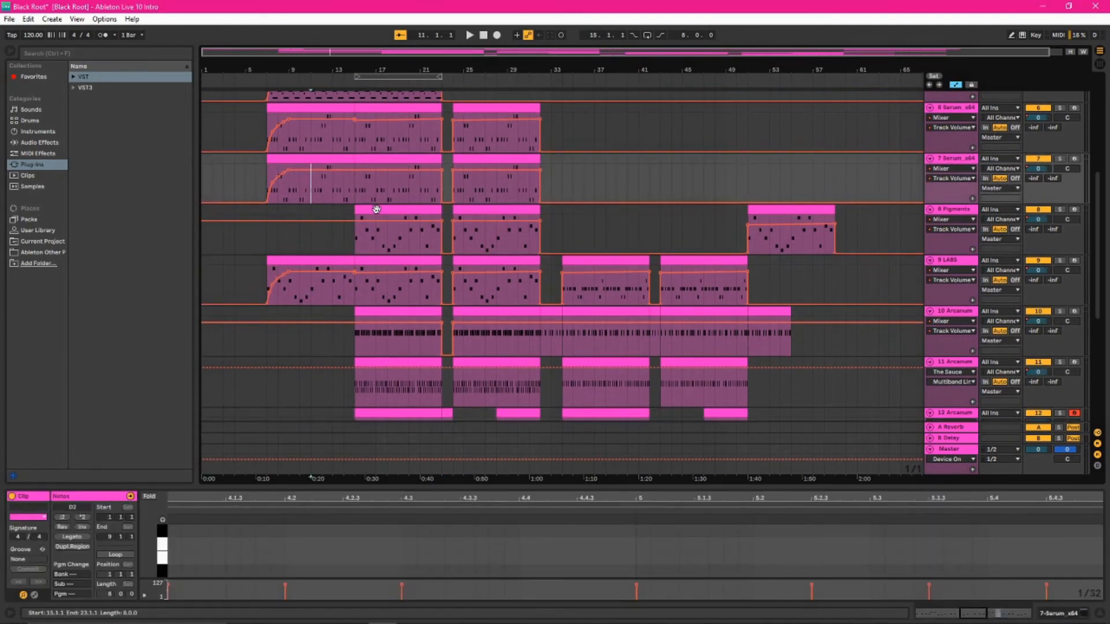
click(393, 197)
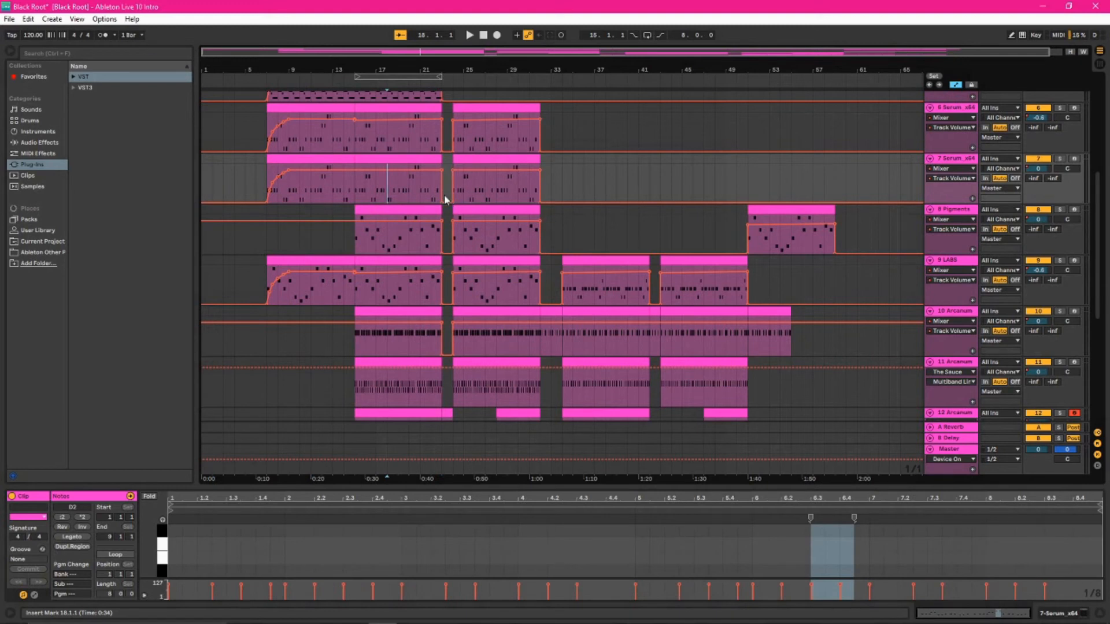
click(474, 191)
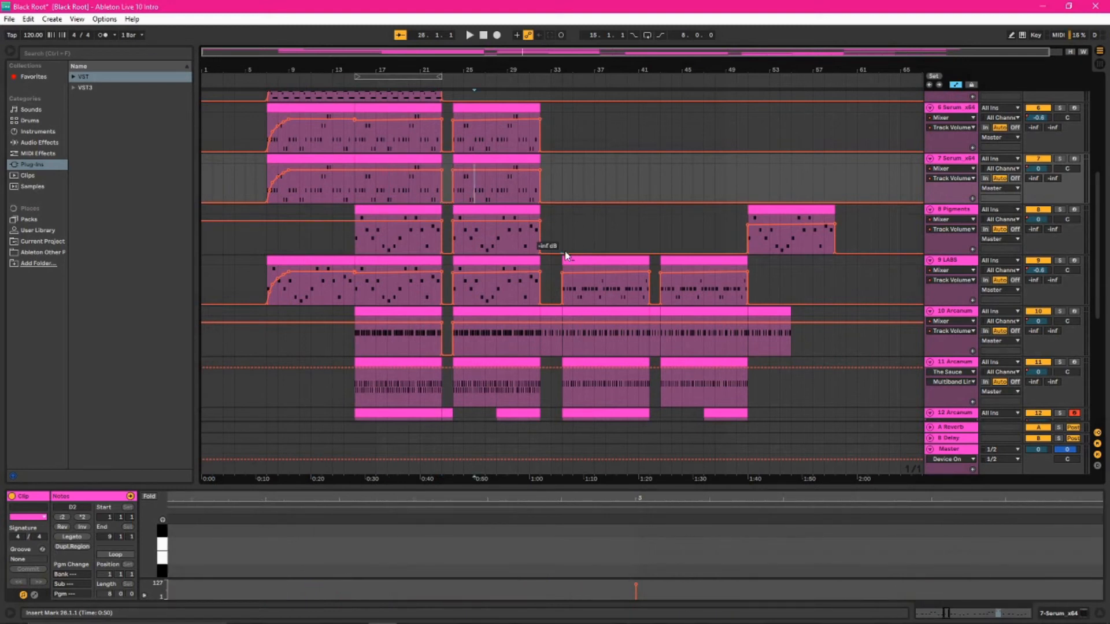
click(549, 226)
click(604, 271)
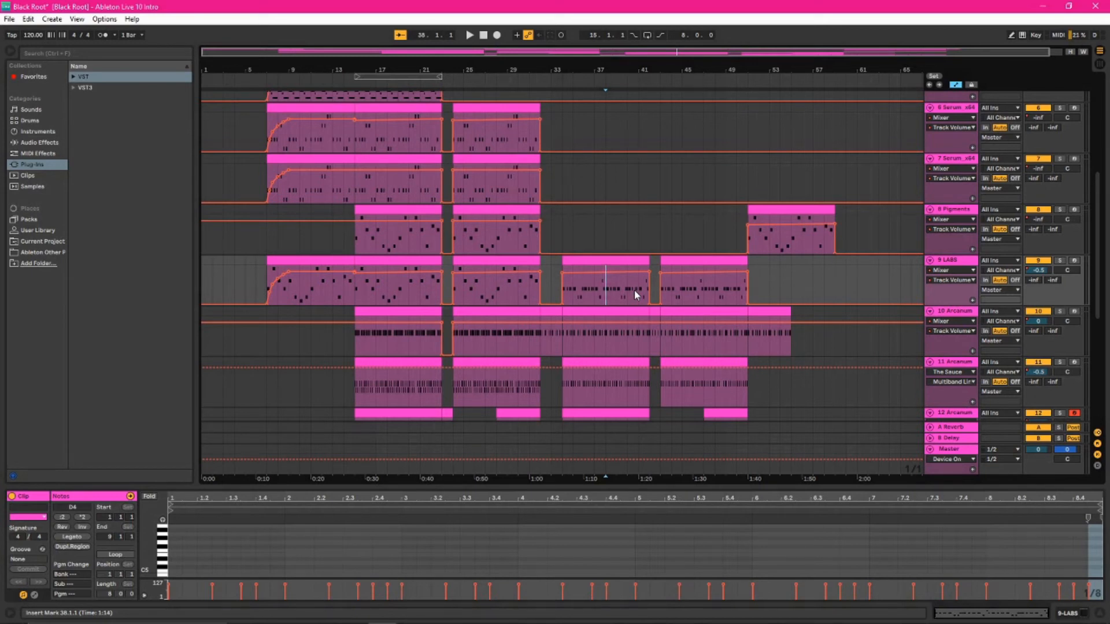
Step: Examine the 4 Pigments track at bar 23 and the 1 Mellotron V track at bars 1, 28 and 23
scroll(633, 289, up, 8)
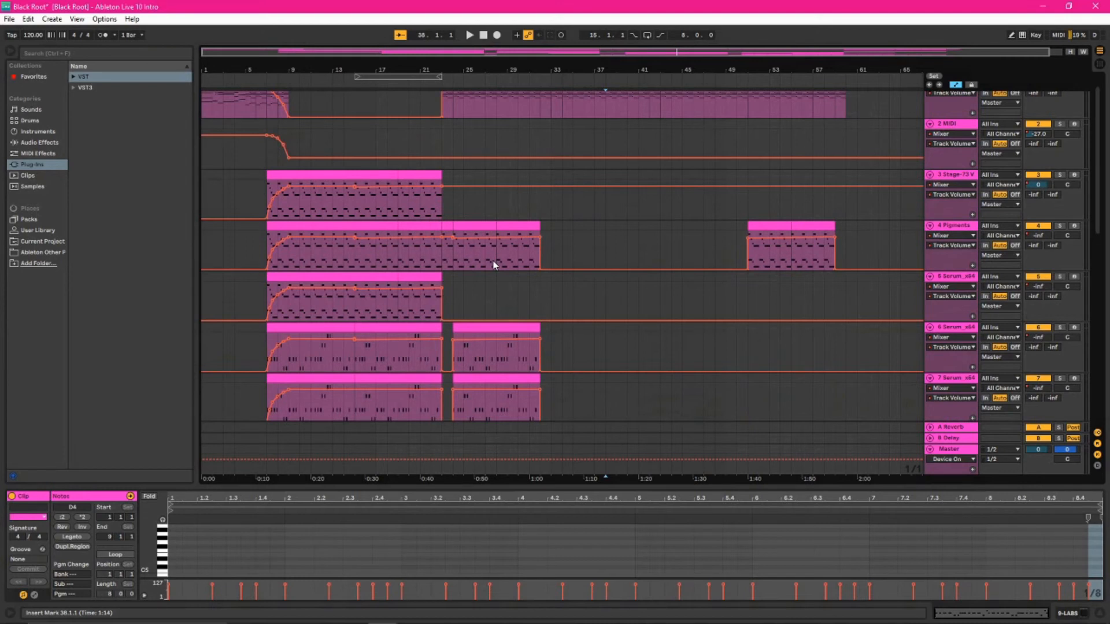
click(442, 264)
scroll(493, 148, up, 1)
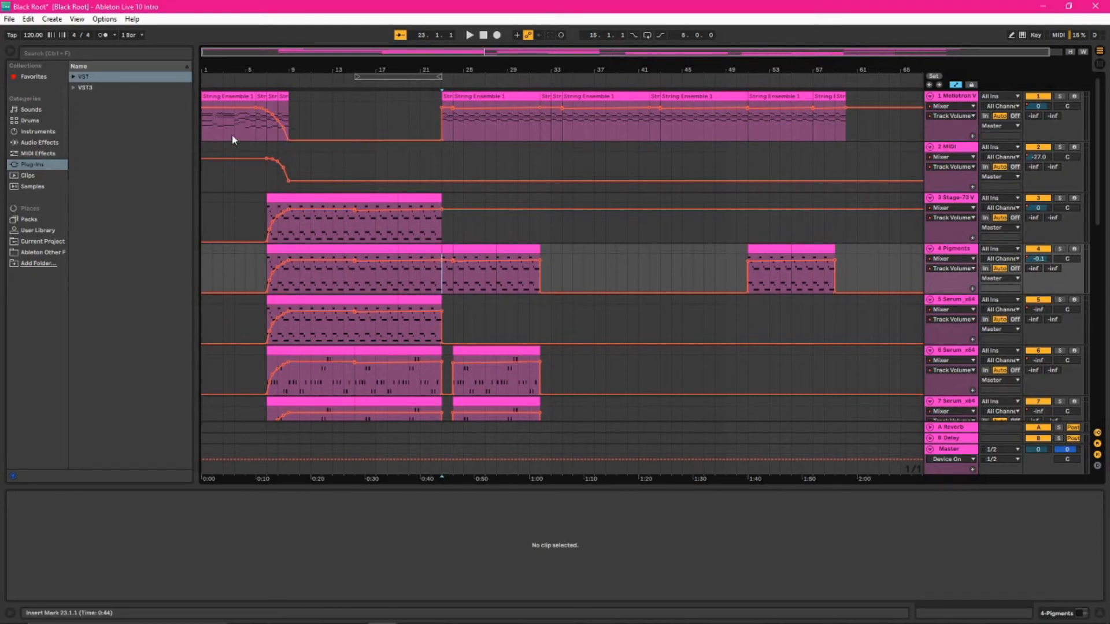
click(213, 132)
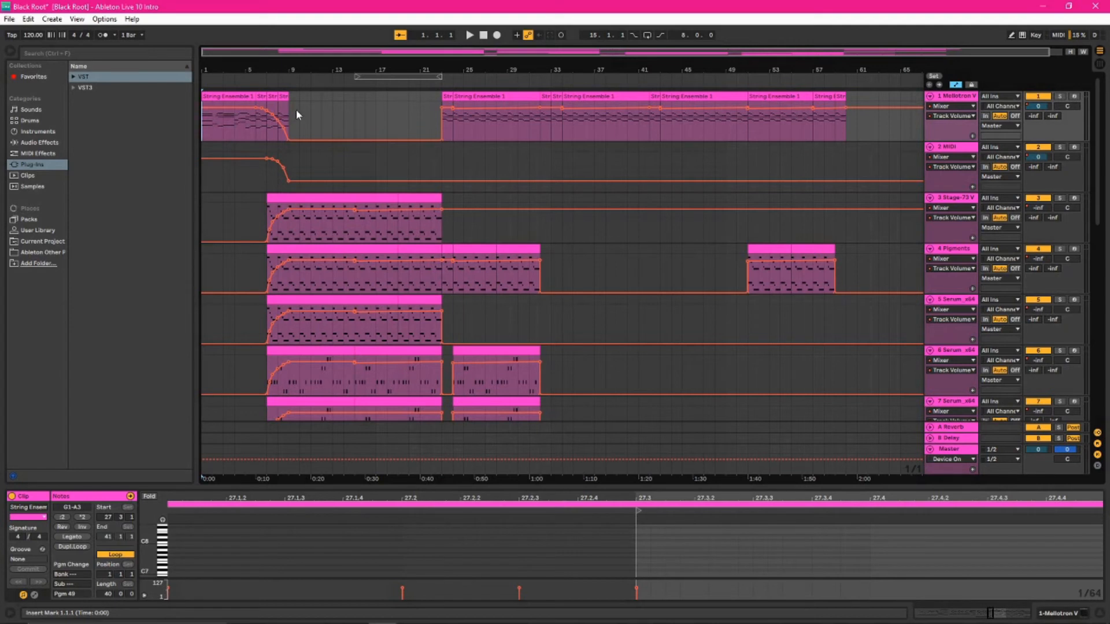
click(498, 131)
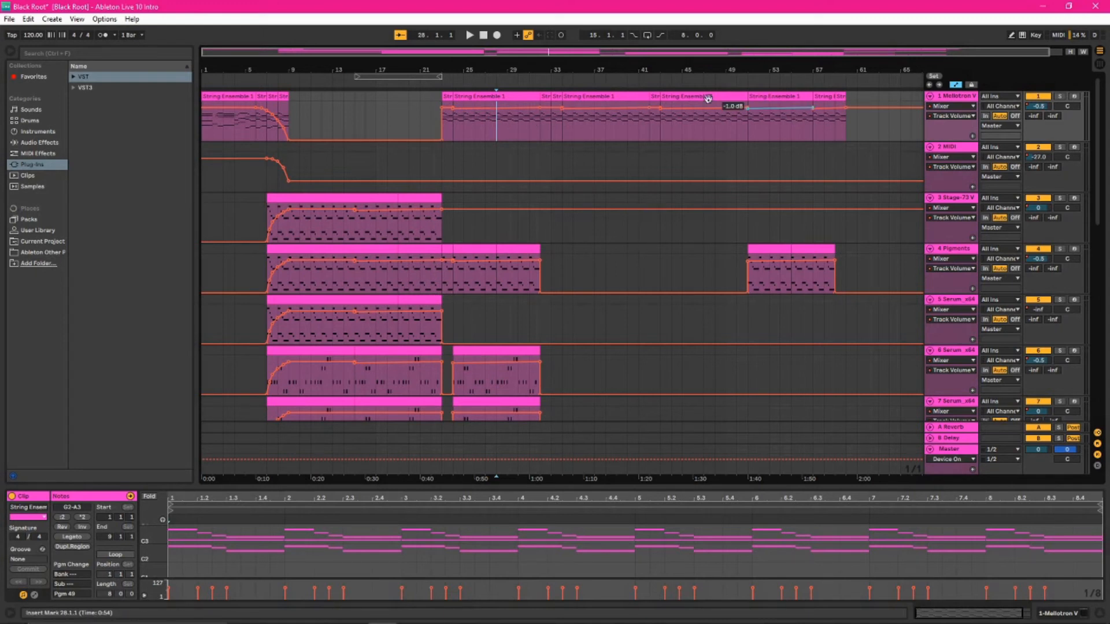
click(448, 124)
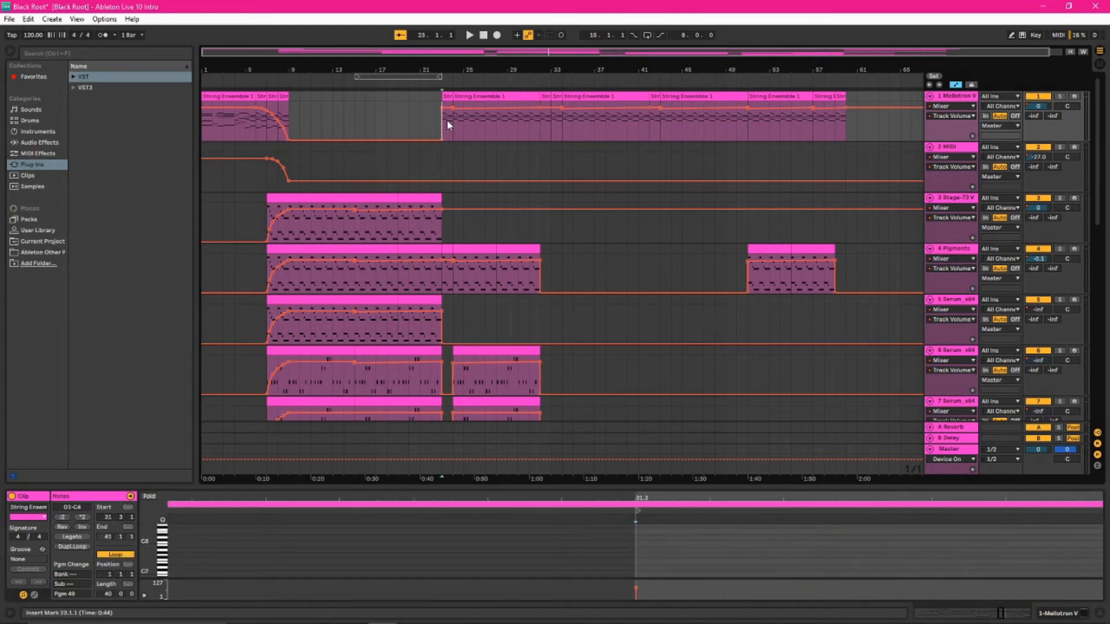
Step: Play the arrangement from bar 21 through the bar 23 transition, then stop and select bar 24 on the 4 Pigments track
click(421, 231)
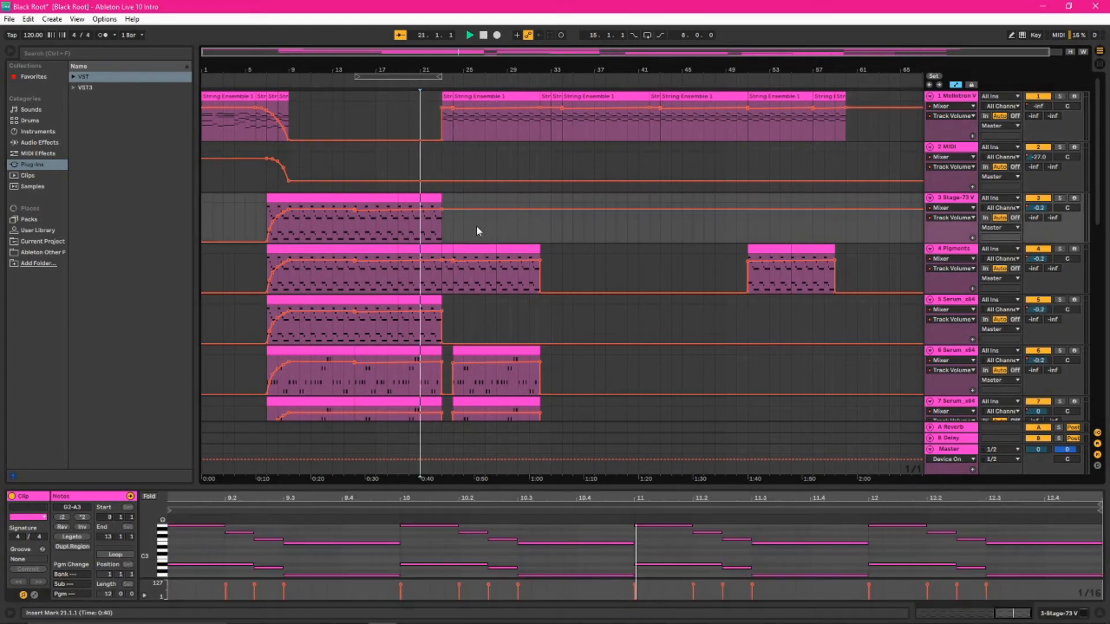
key(space)
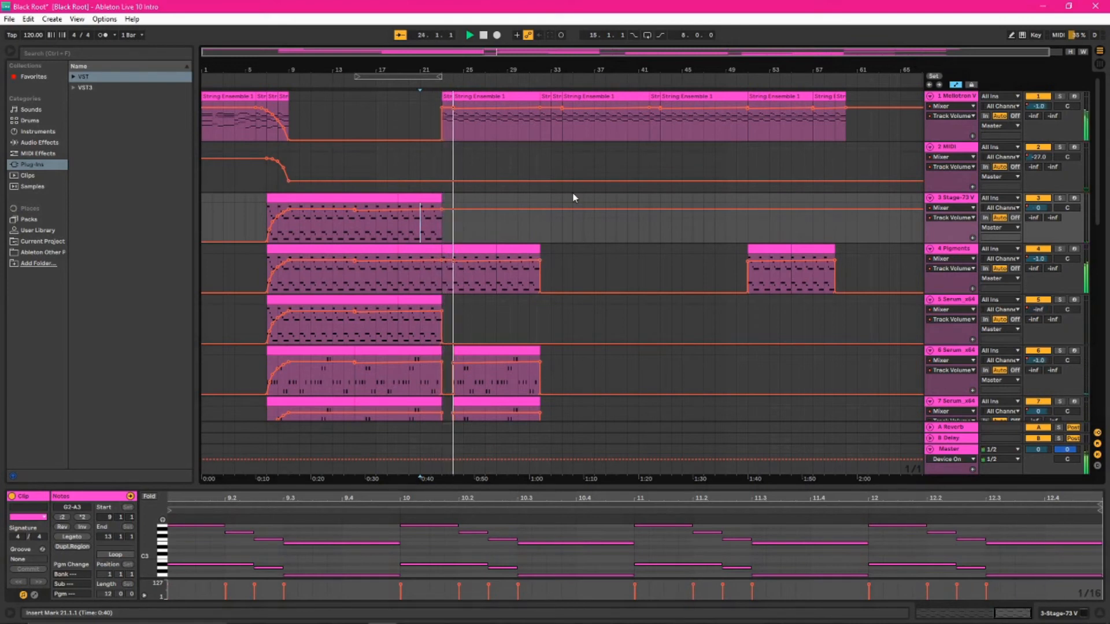
scroll(574, 196, down, 2)
click(449, 249)
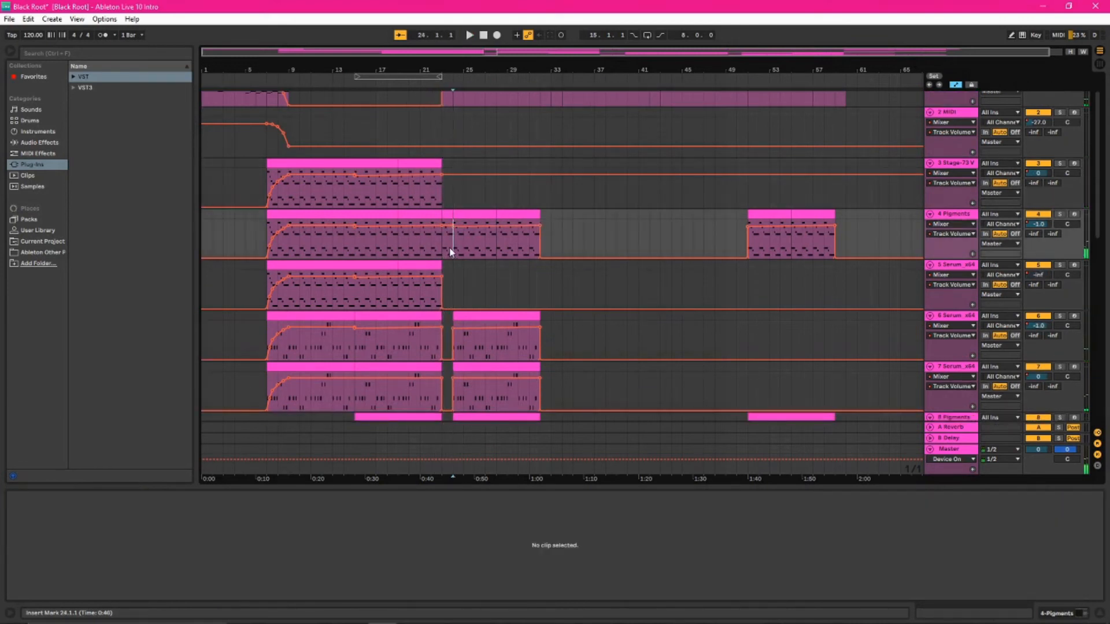
Step: Examine which tracks continue through bar 23, selecting that bar on the 12 Arcanum track
scroll(457, 254, down, 10)
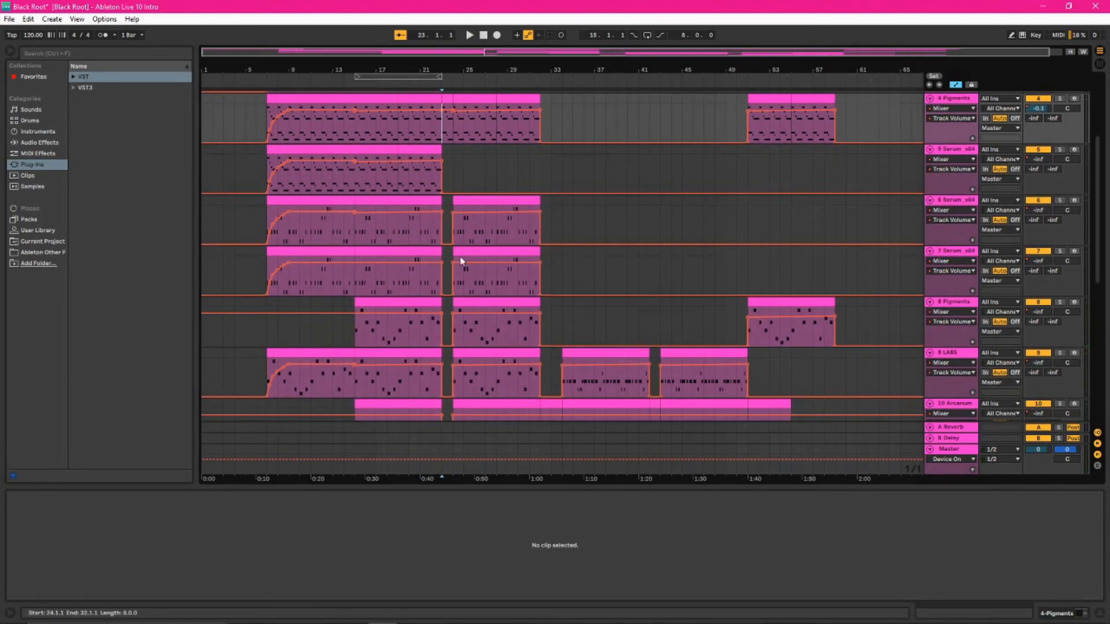
click(444, 350)
scroll(444, 349, down, 6)
click(444, 352)
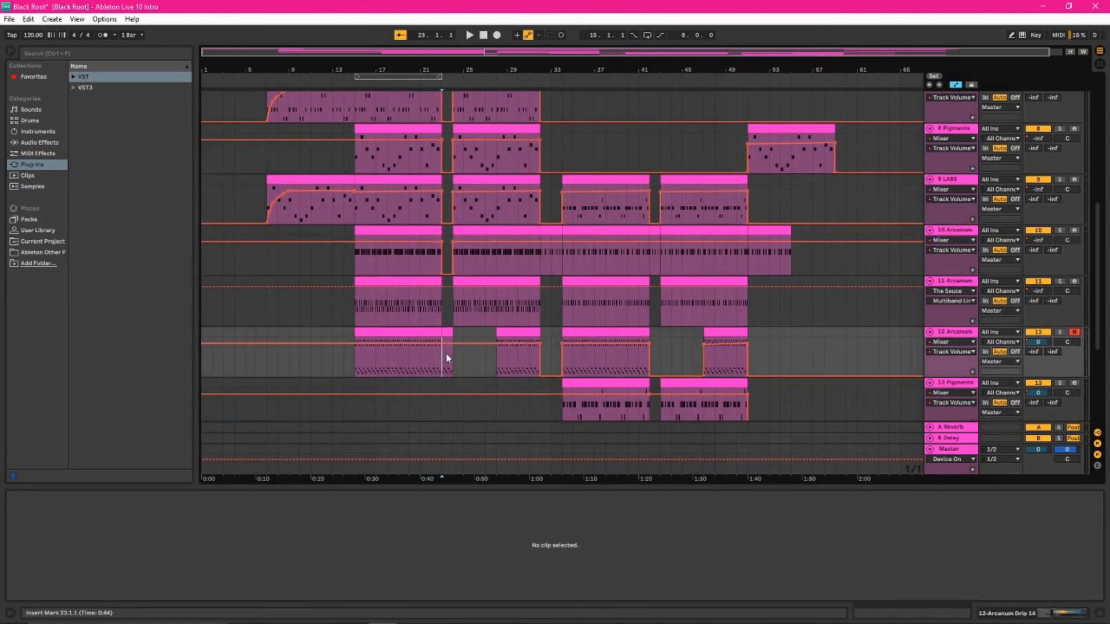
scroll(454, 350, down, 4)
scroll(458, 342, up, 12)
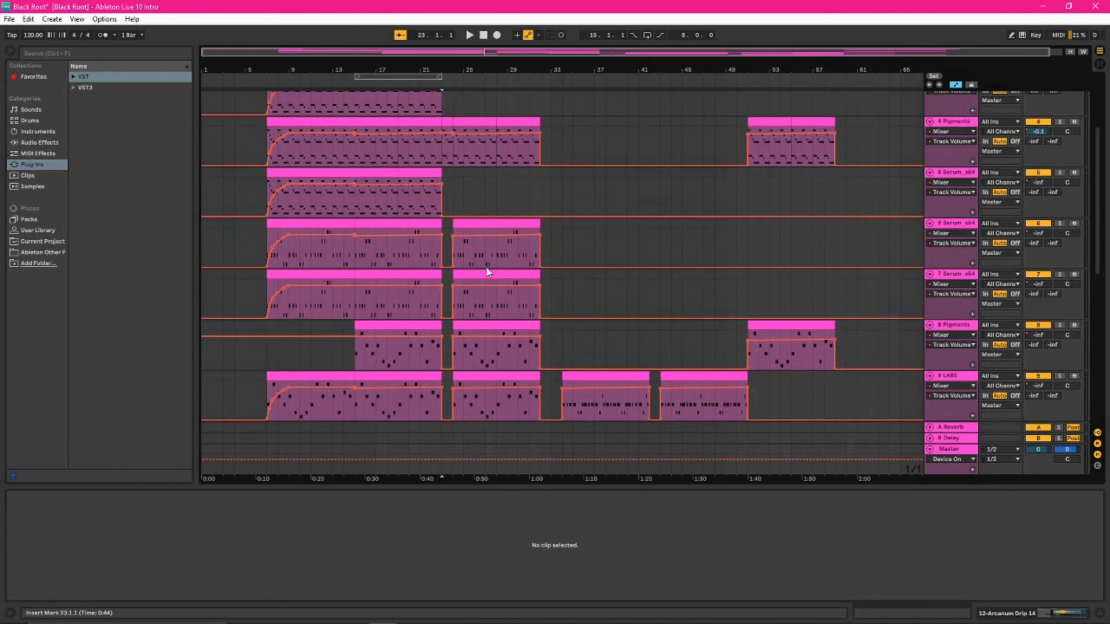
Step: Solo the 4 Pigments track and play it from bar 23, then stop and unsolo it
click(443, 153)
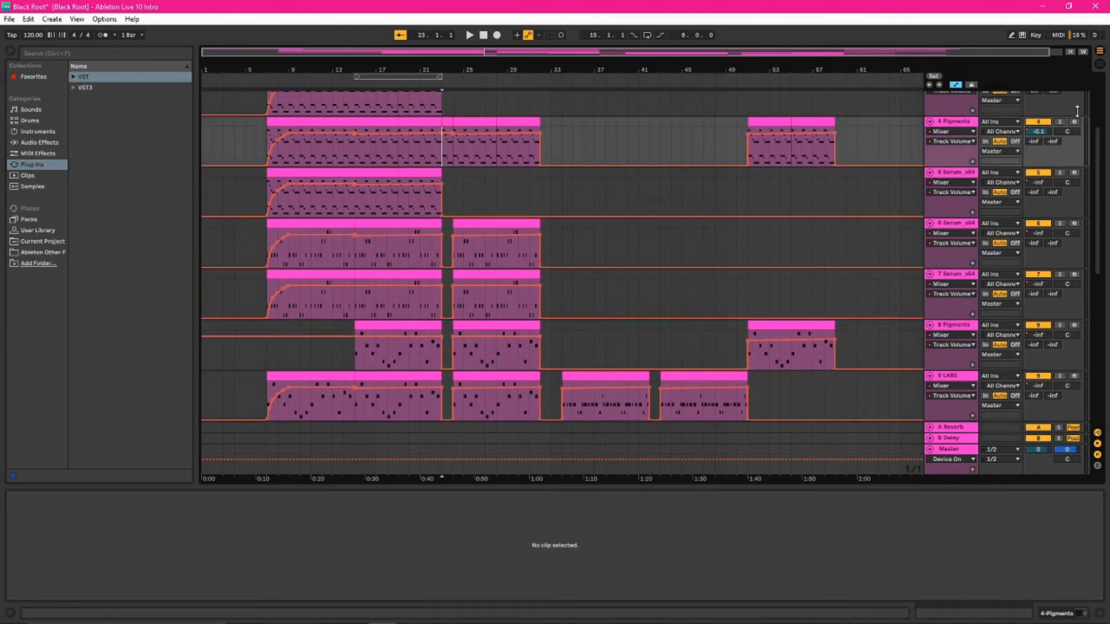
click(1062, 122)
key(space)
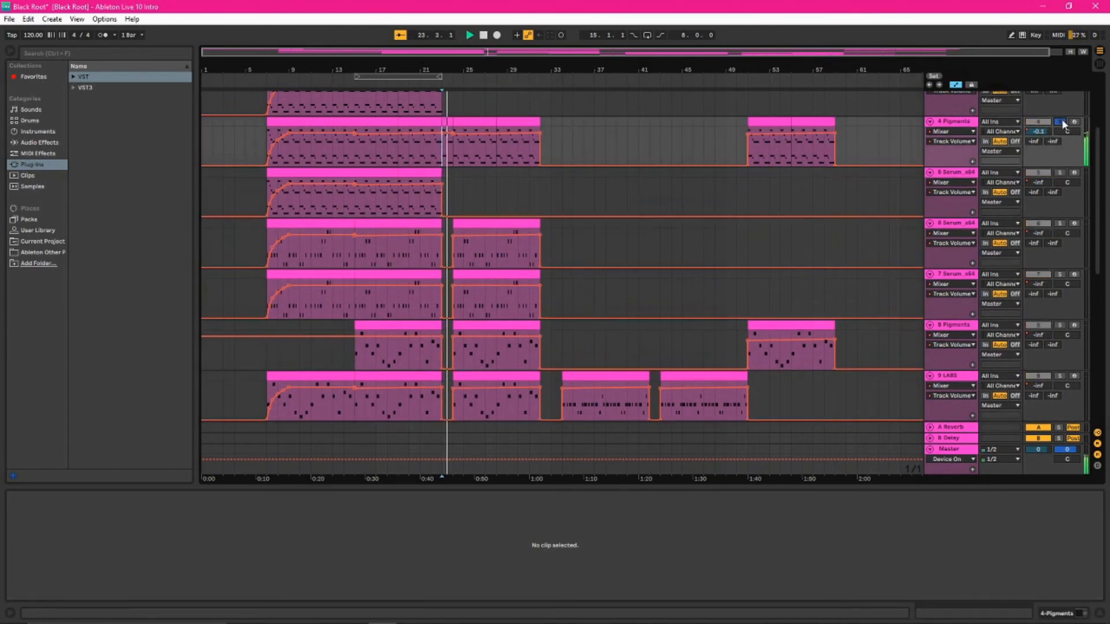
click(1061, 122)
key(space)
Step: Solo the 16 Pigments track, view its Pigments instrument with the Tomb preset, and close the plug-in window
scroll(827, 210, down, 14)
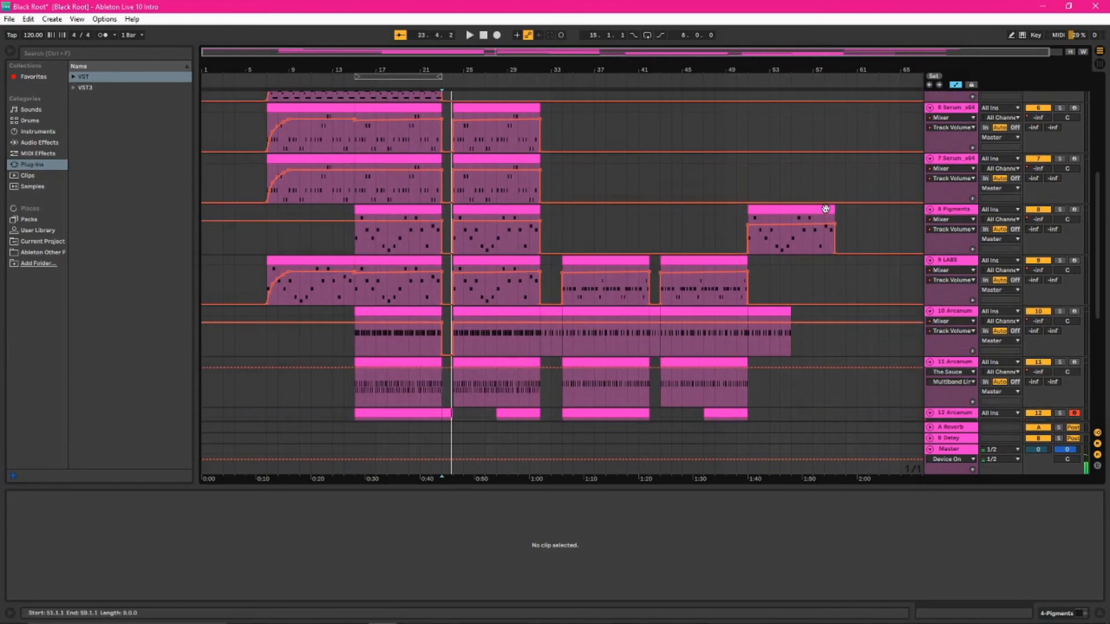
scroll(850, 209, down, 3)
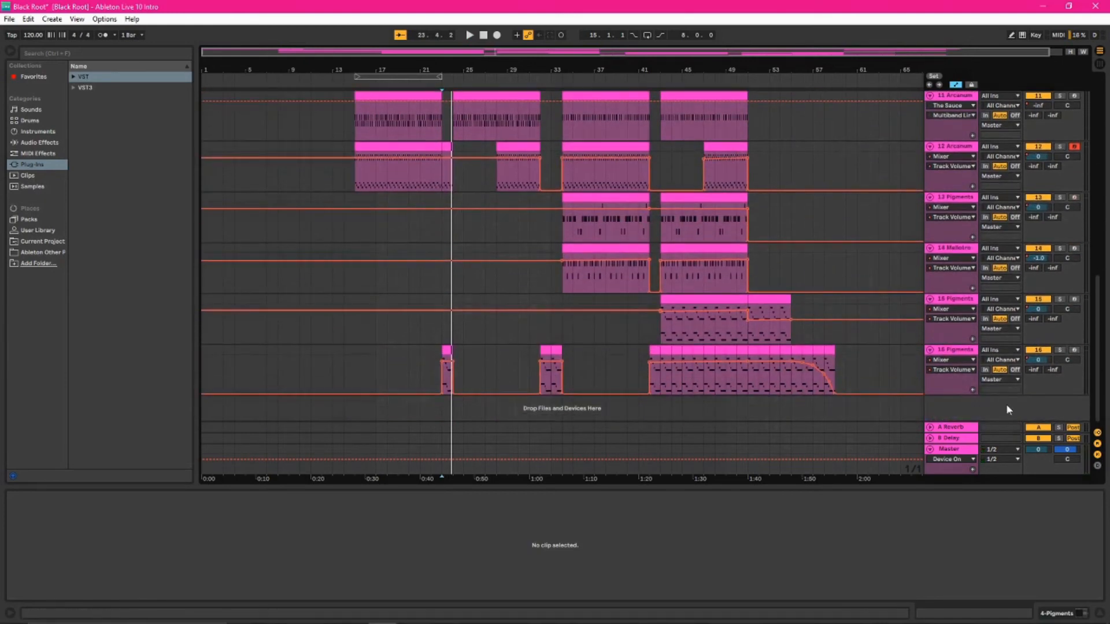
click(1060, 350)
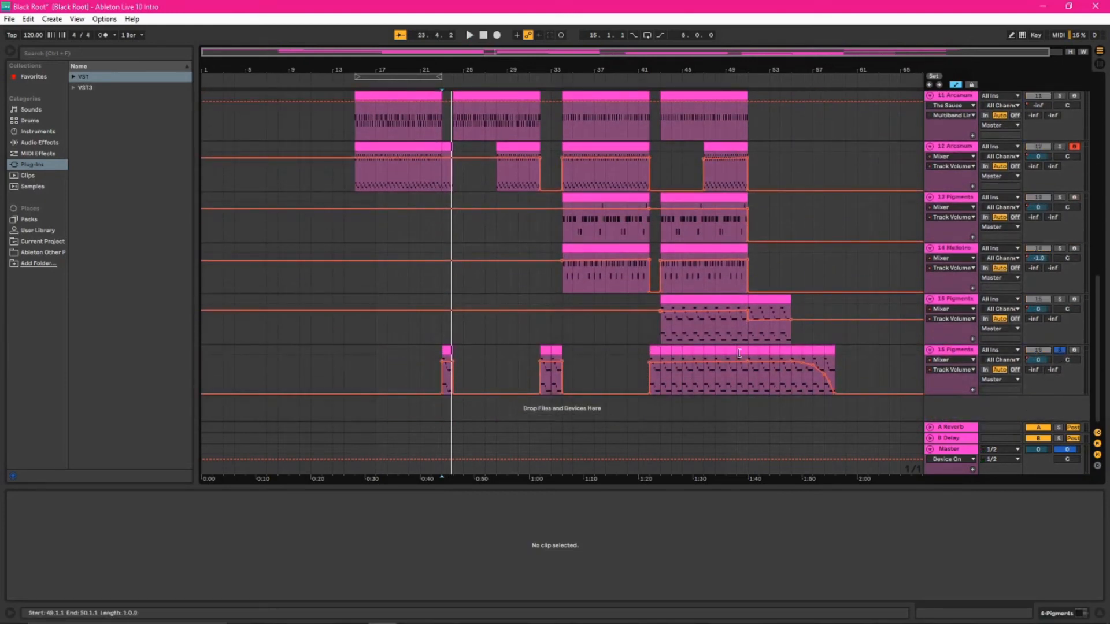
click(948, 352)
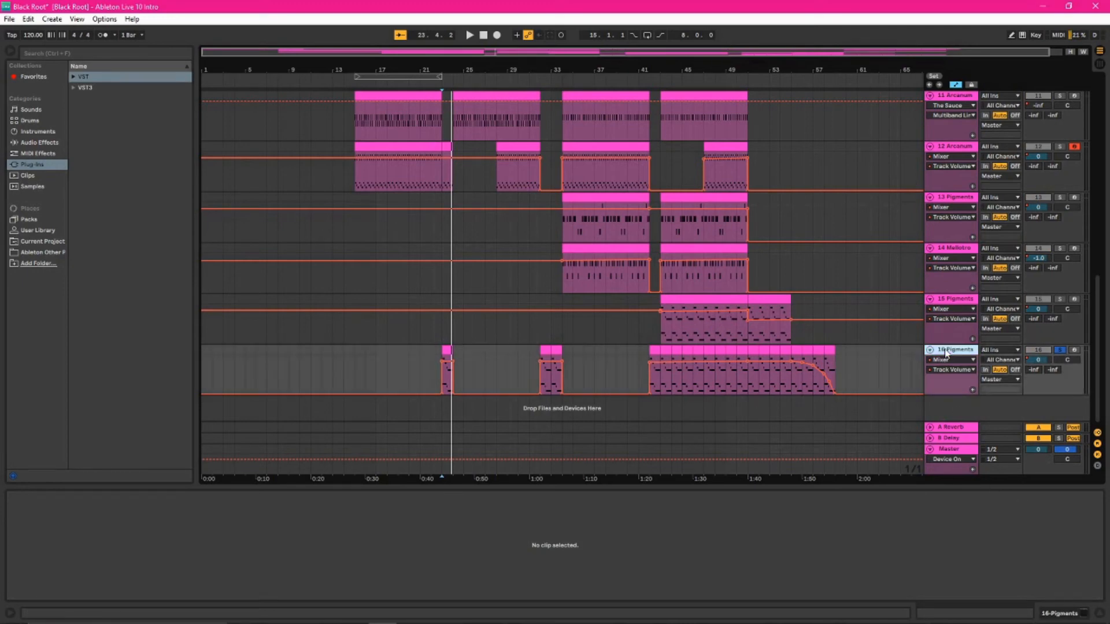
click(1046, 612)
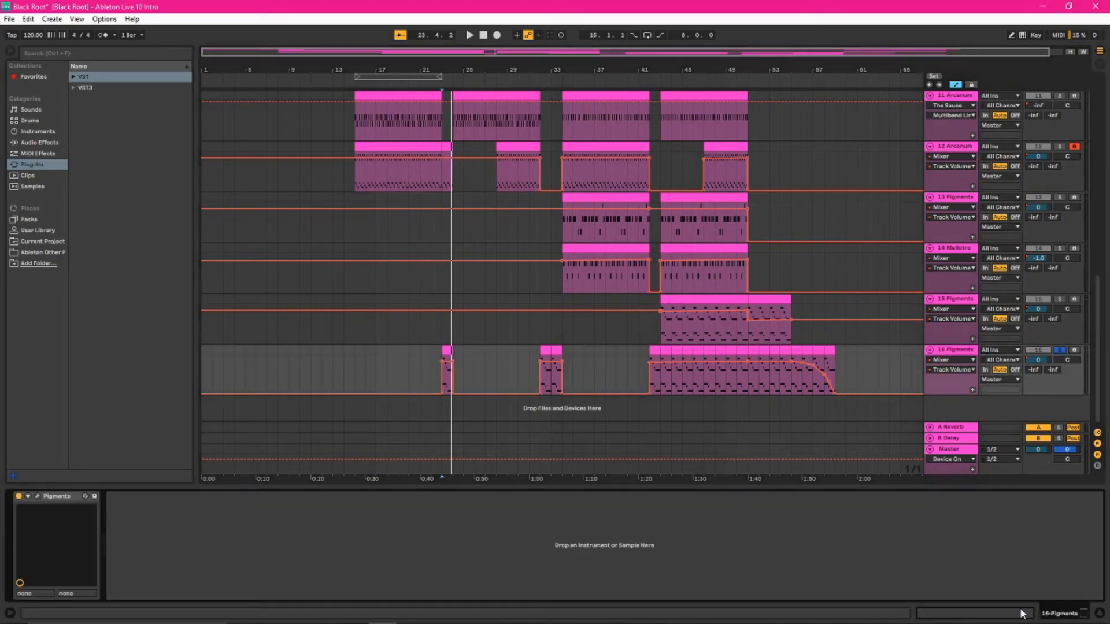
click(38, 496)
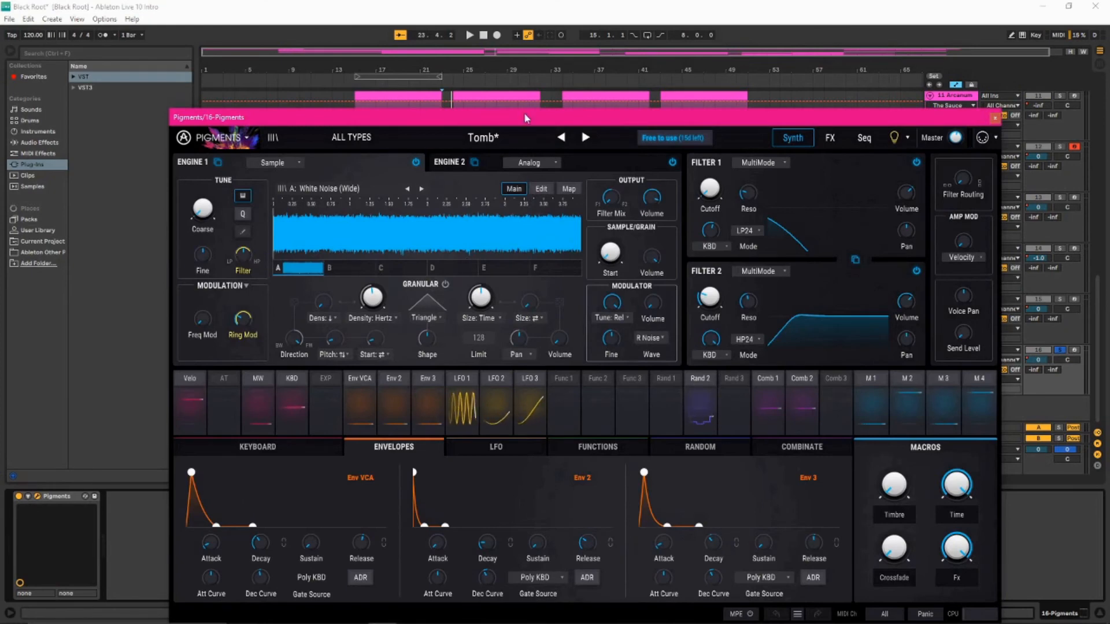
click(37, 497)
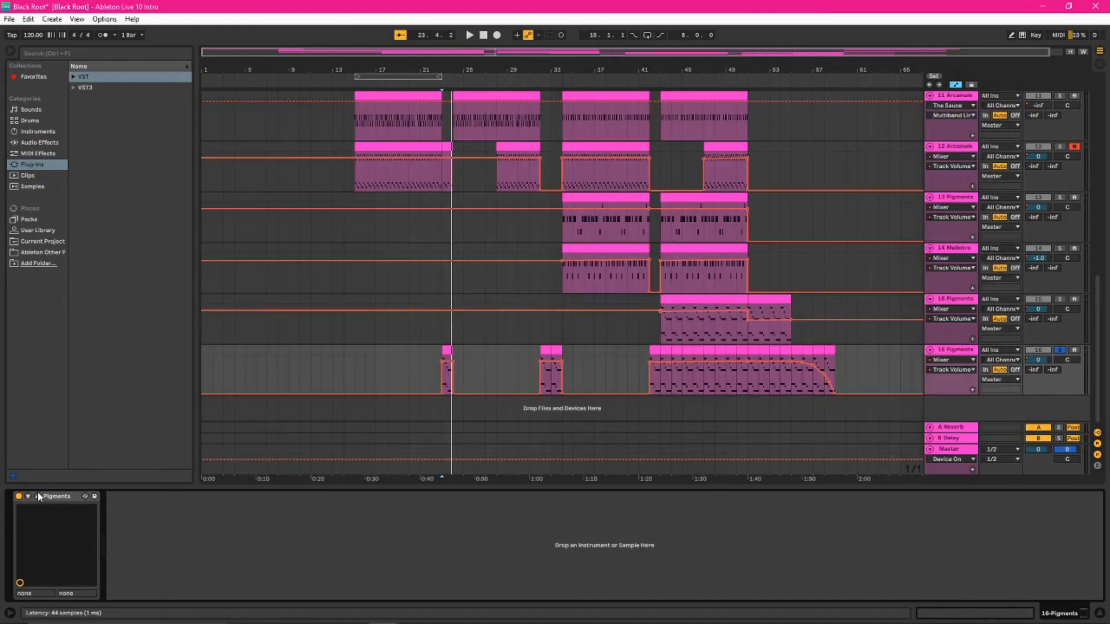
Step: Play the soloed 16 Pigments track from bar 23 to bar 24, then unsolo it and return to the first tracks
click(446, 379)
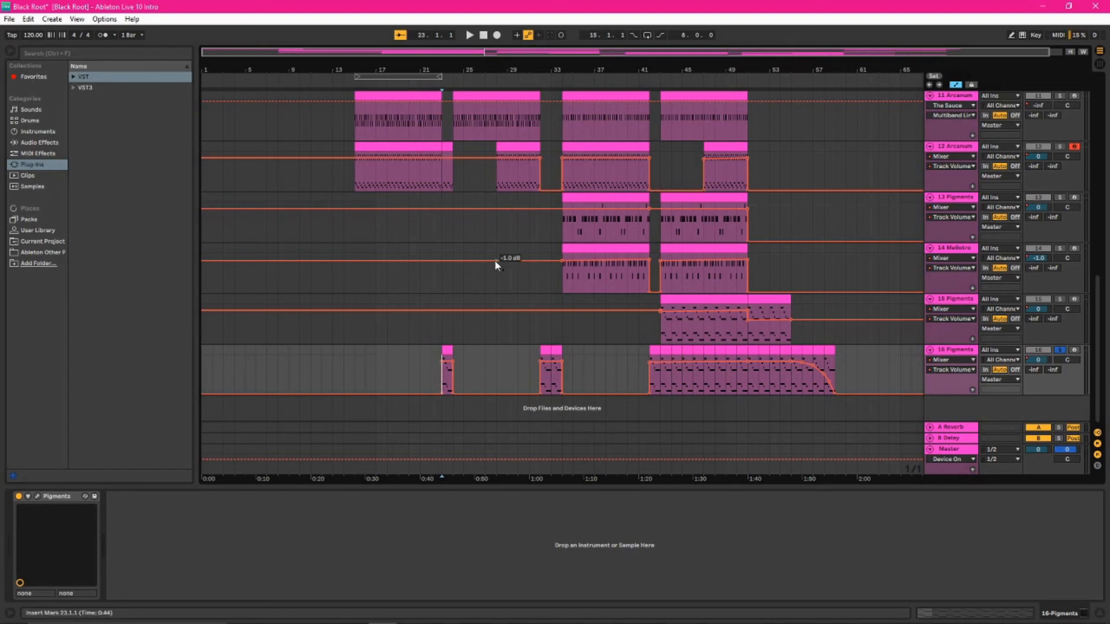
key(space)
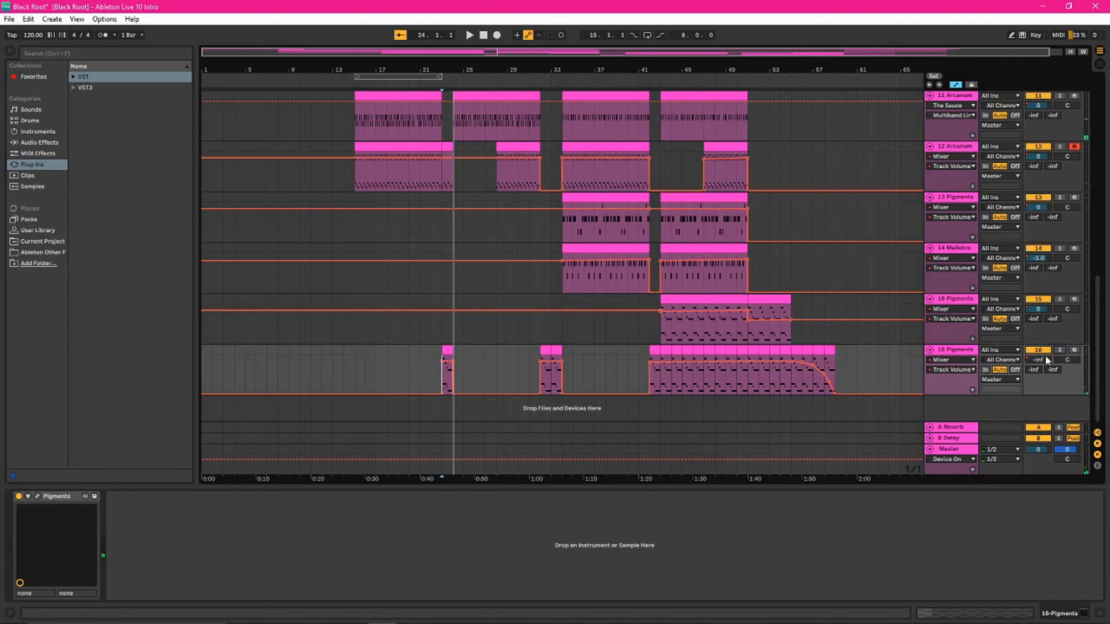
scroll(458, 337, up, 4)
scroll(469, 394, up, 6)
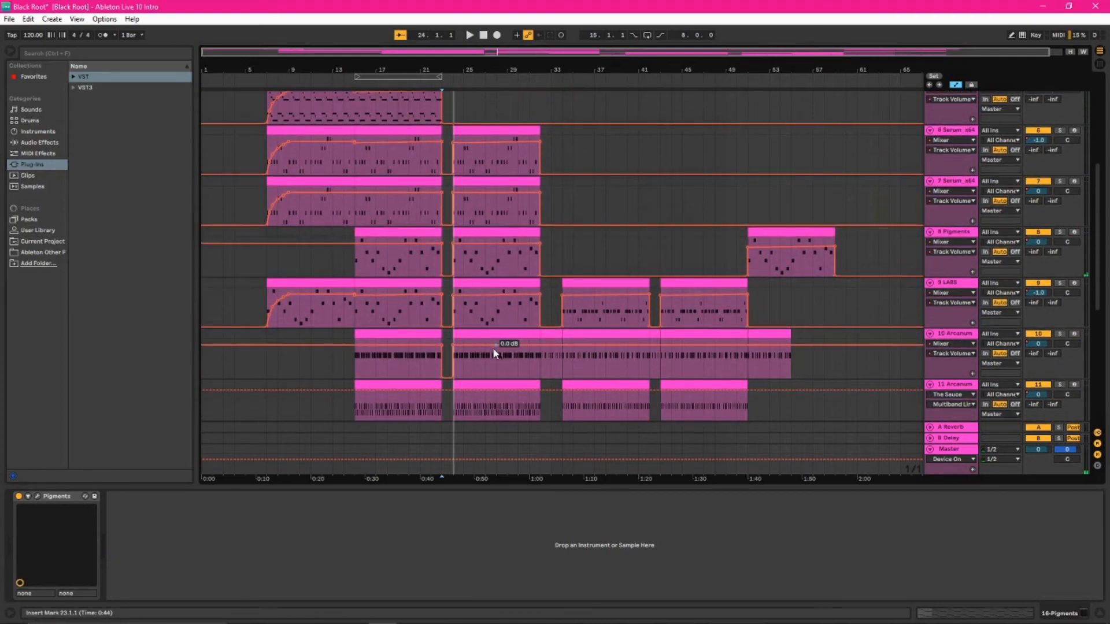
scroll(497, 337, up, 8)
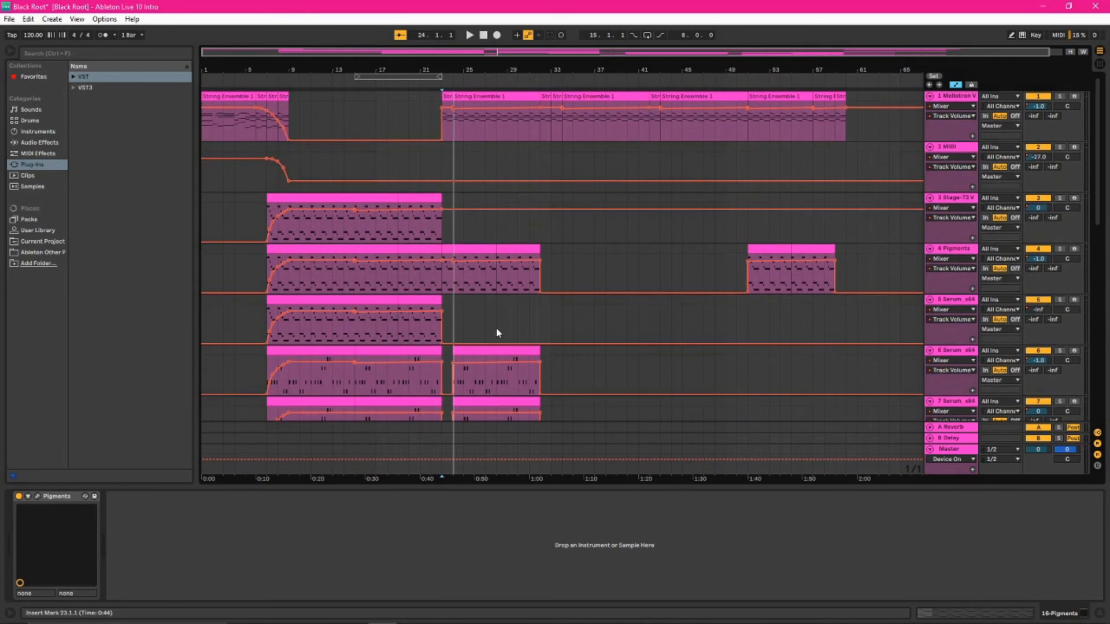
Step: Select bar 24 on the 2 MIDI track, then place the insert marker at bar 22 on the 3 Stage-73 V track
click(455, 153)
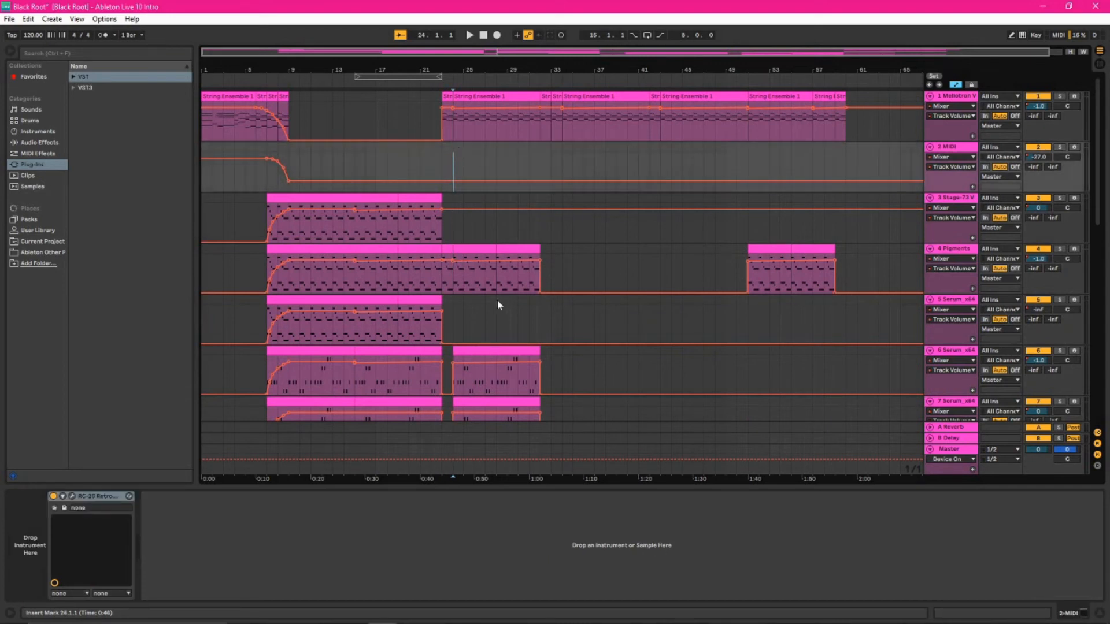
click(464, 237)
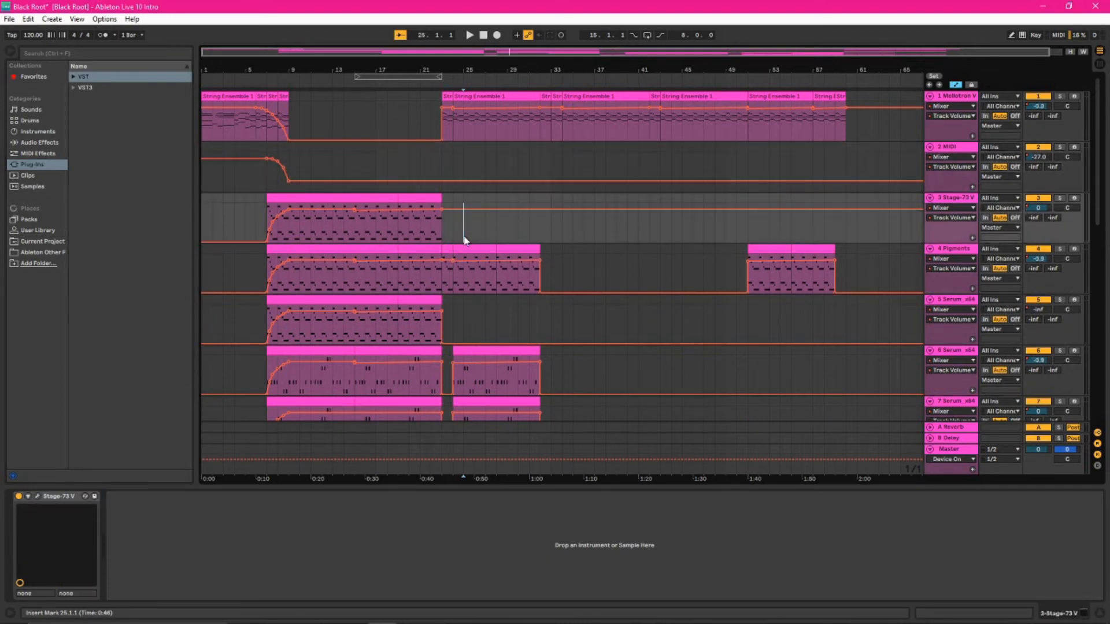
click(431, 241)
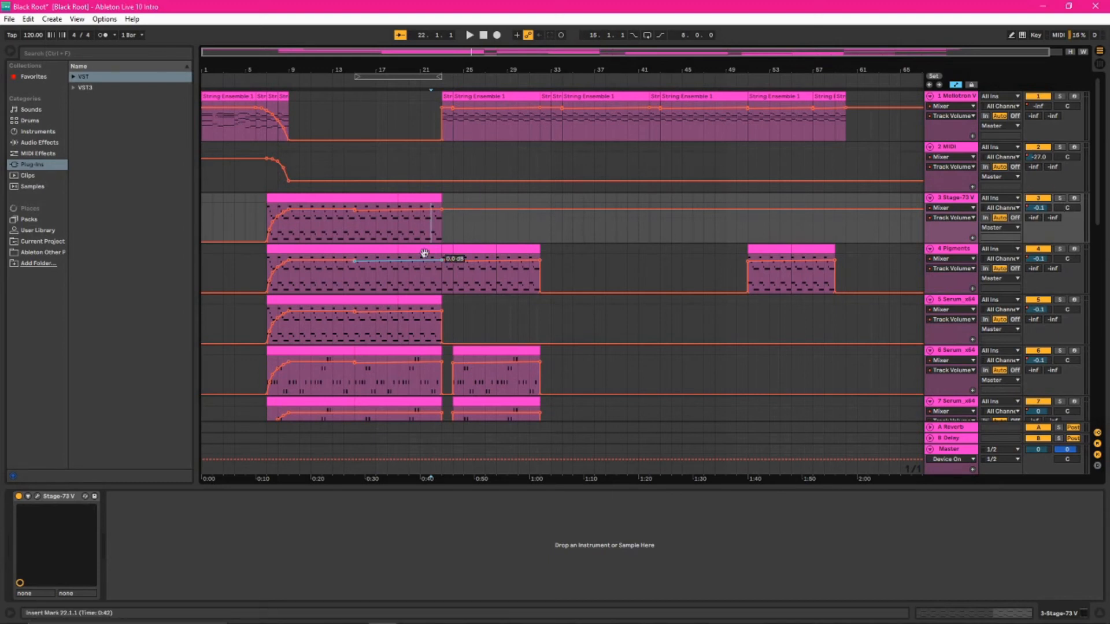
Step: Solo the 3 Stage-73 V track and play it from bar 18, then stop and place the insert marker at bar 23
click(387, 227)
click(1062, 199)
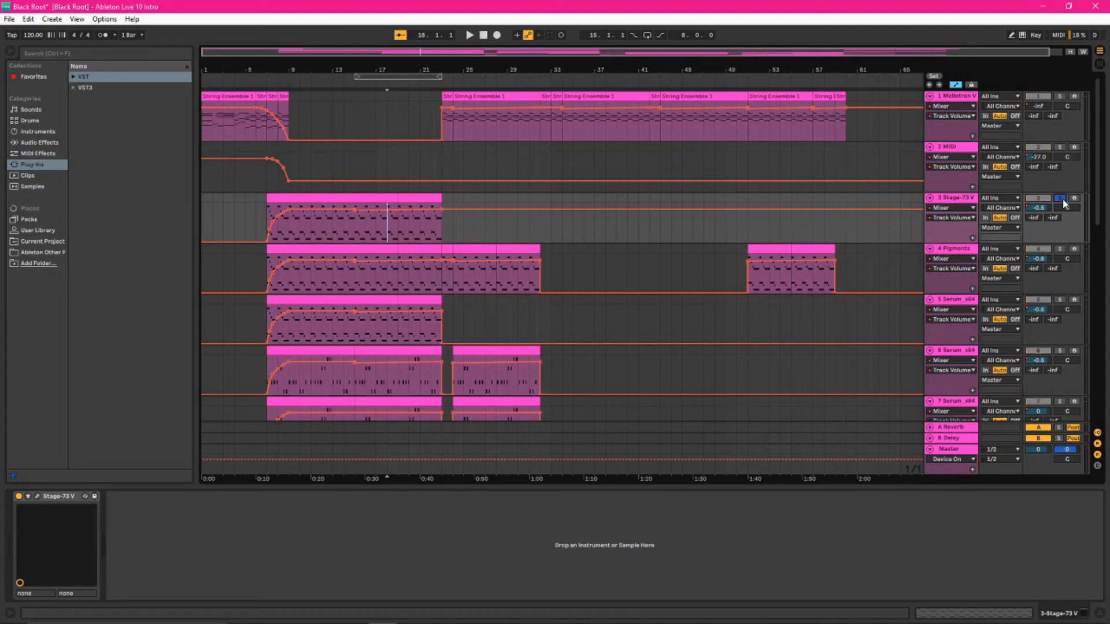
key(space)
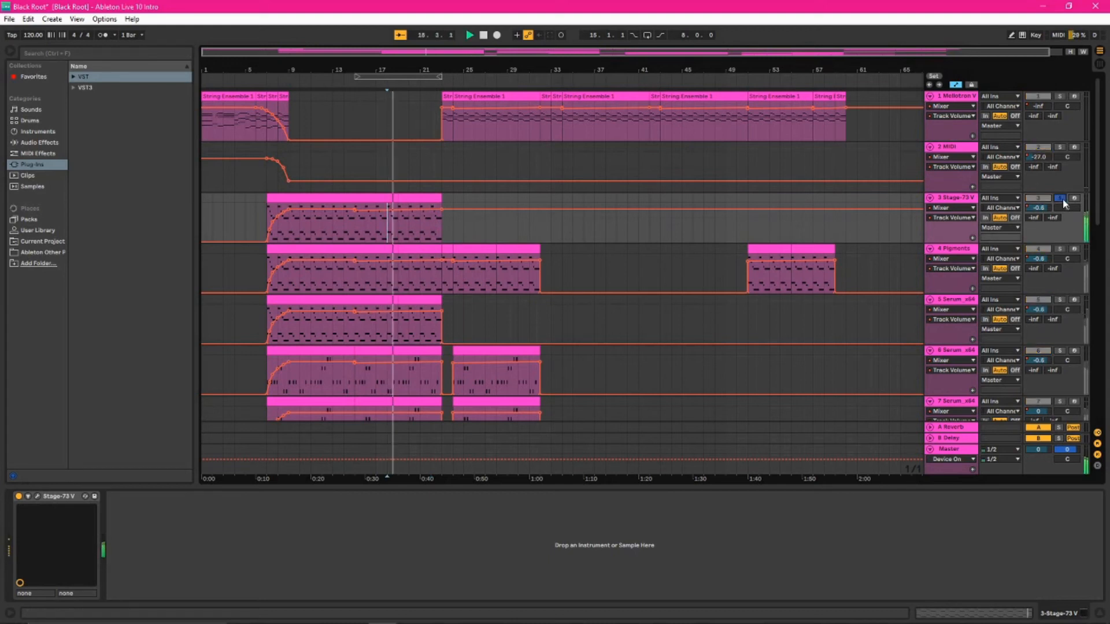
key(space)
click(443, 227)
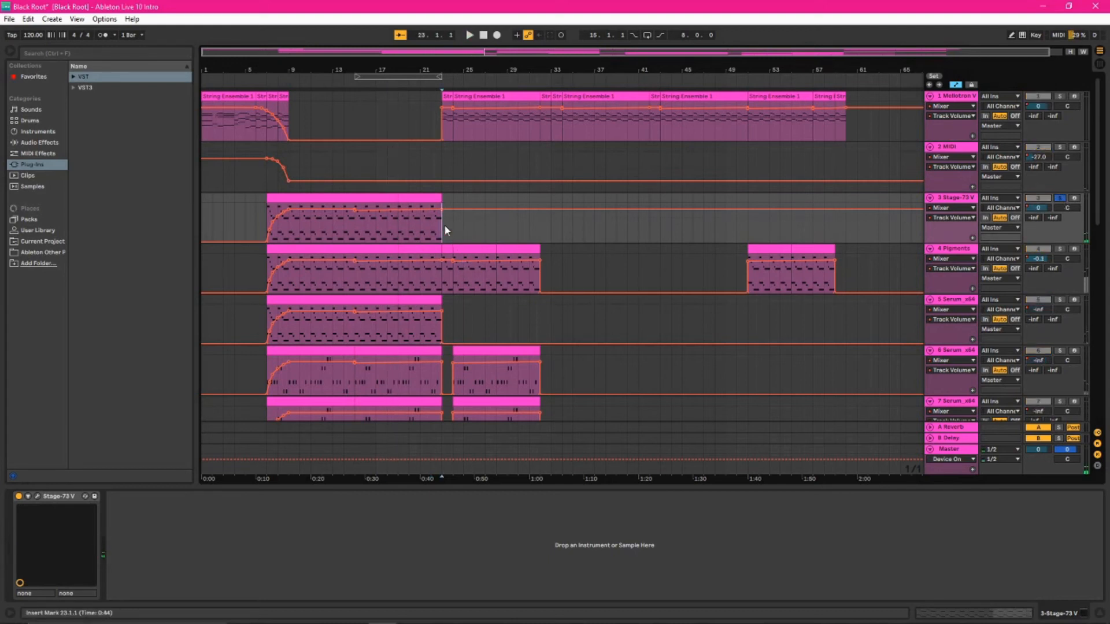
Step: Play from bar 24 on the 1 Mellotron V track and solo that track during playback
click(457, 127)
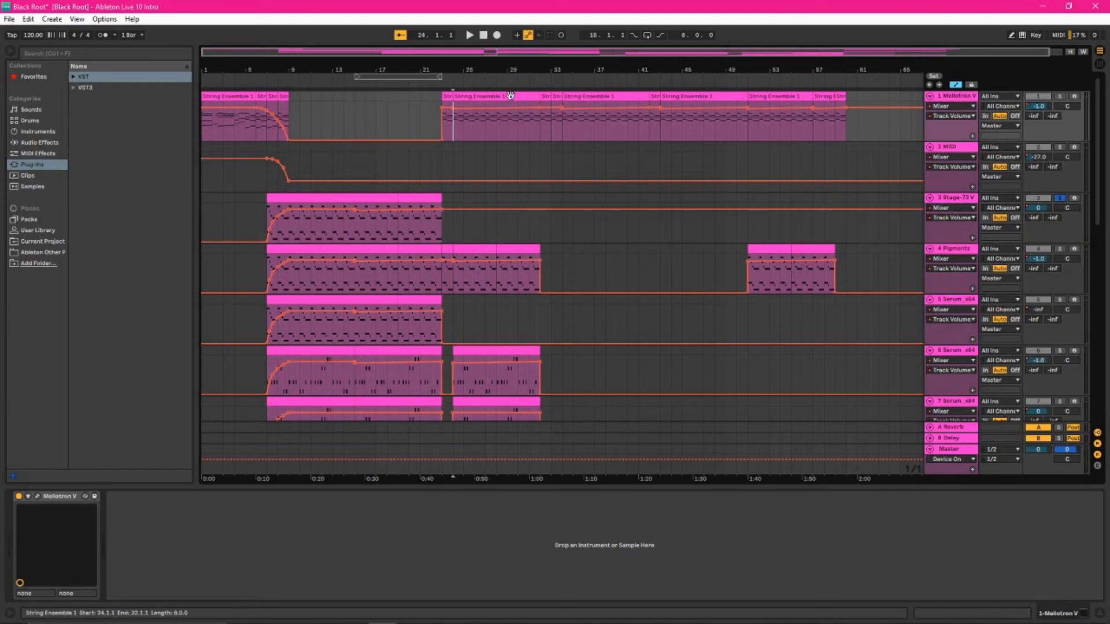
key(space)
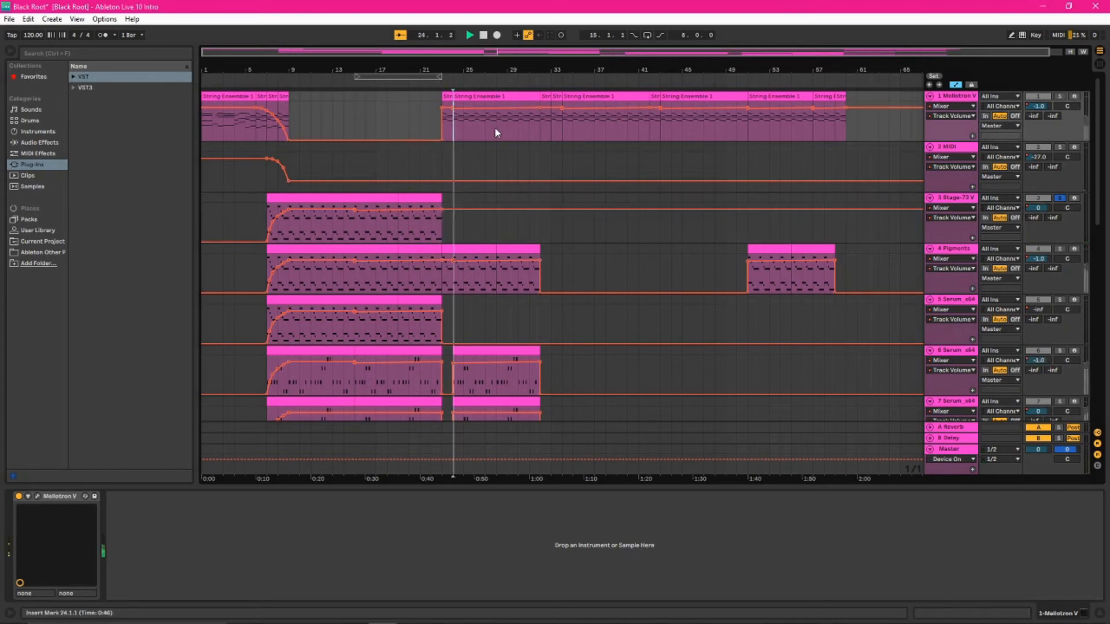
click(1060, 97)
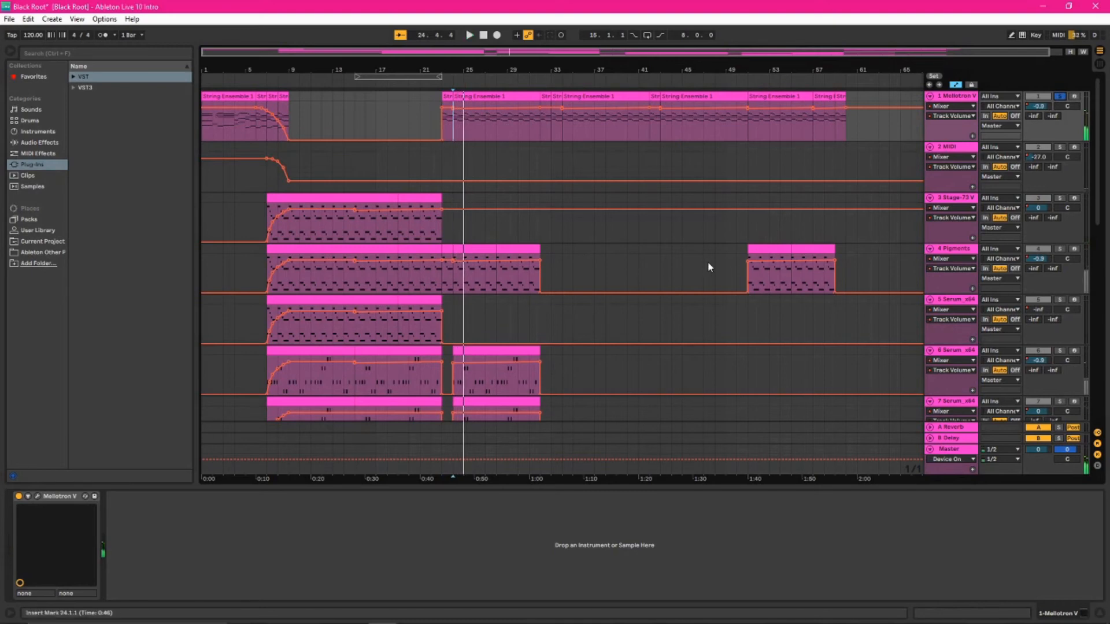
Step: Solo the 6 Serum track and play it from bar 25, then stop playback
scroll(698, 266, down, 1)
scroll(697, 262, down, 1)
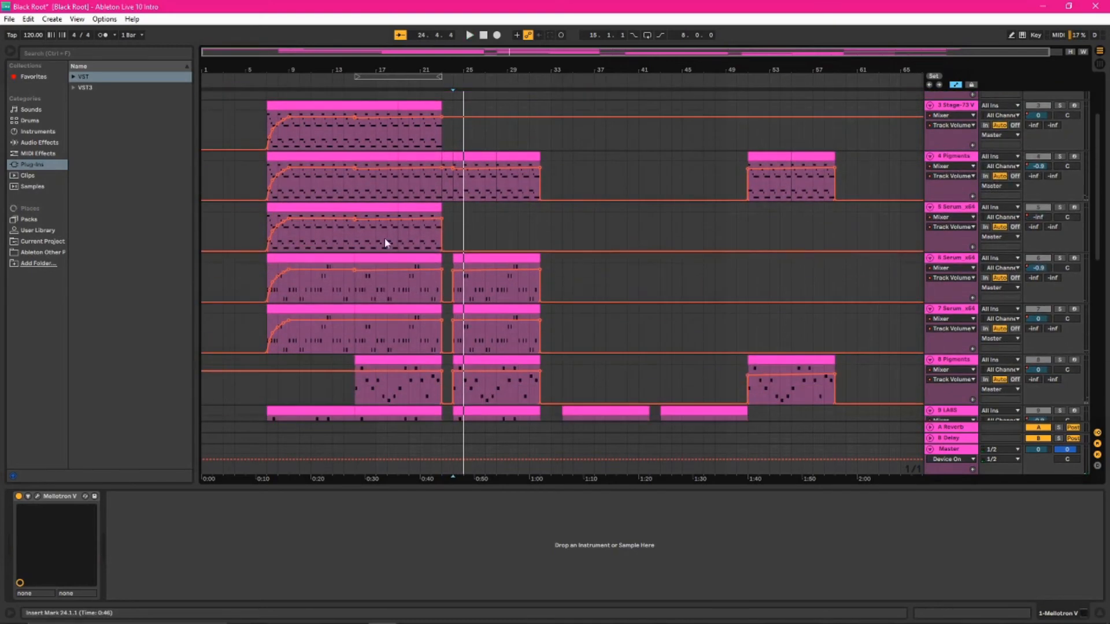
scroll(506, 266, down, 1)
click(463, 226)
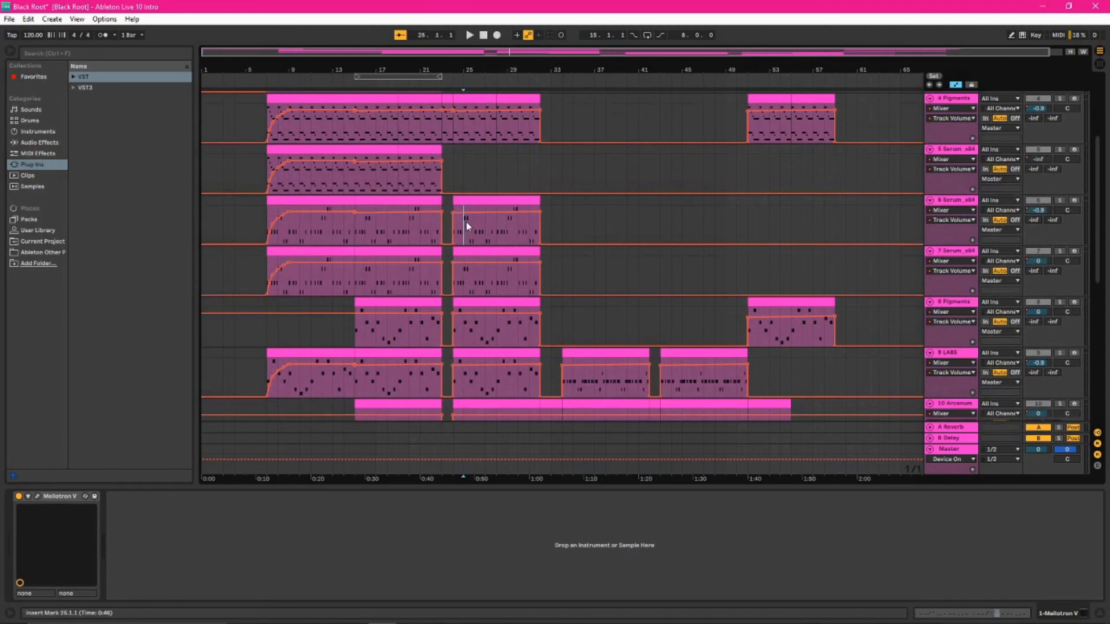
click(1059, 200)
key(space)
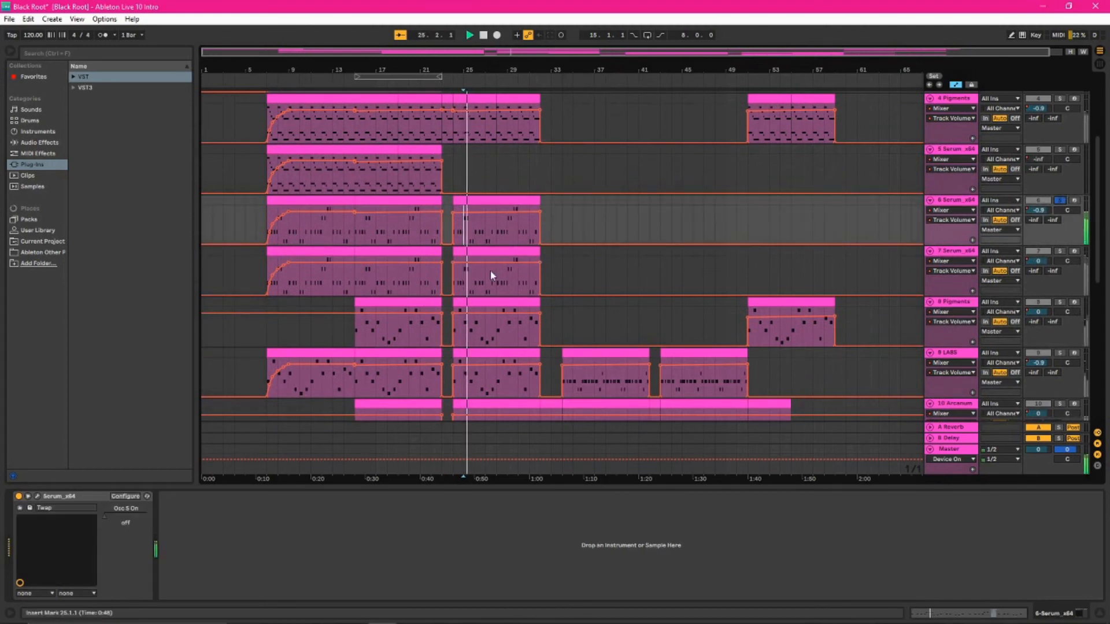
key(space)
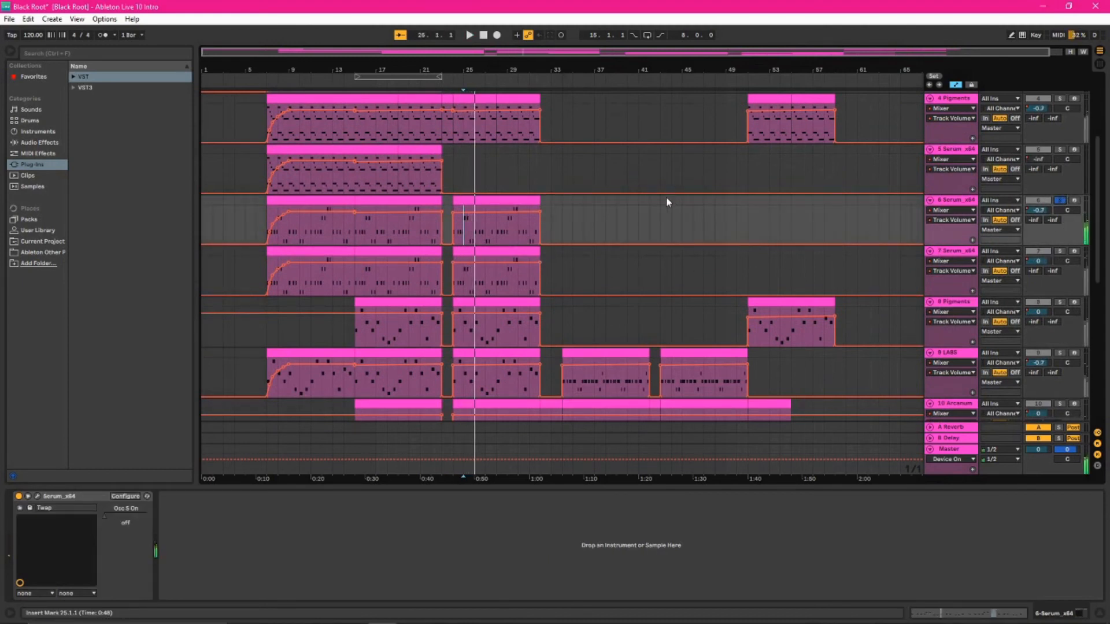
Step: Place the insert marker on the 12 Arcanum track at bars 28 and 30, then at bar 24
scroll(666, 197, down, 1)
scroll(613, 231, down, 1)
scroll(537, 307, down, 1)
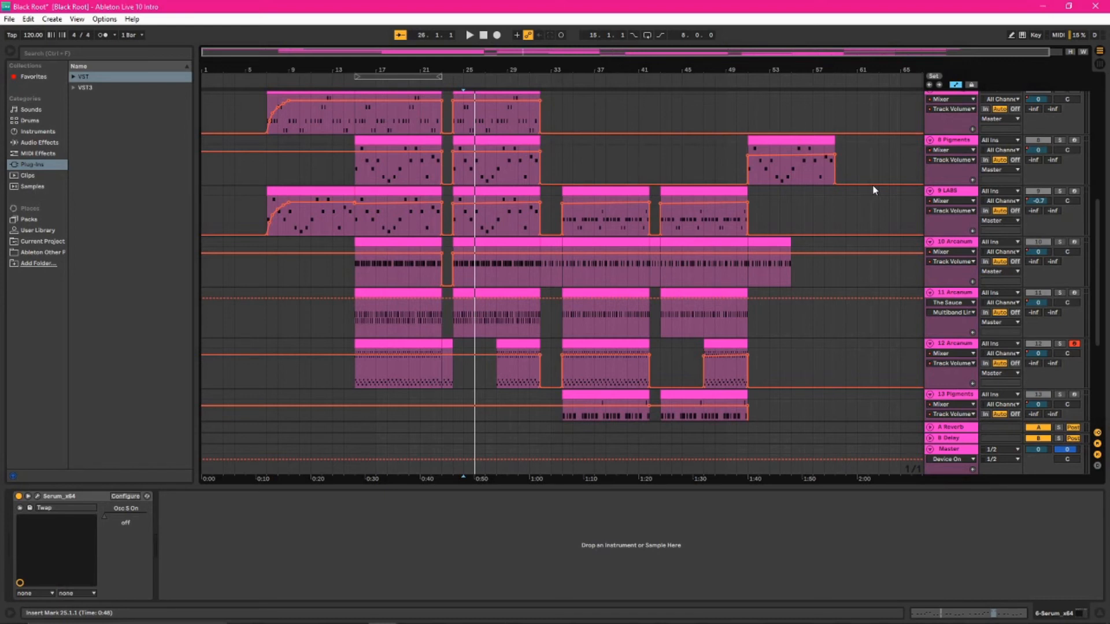
click(496, 371)
click(516, 375)
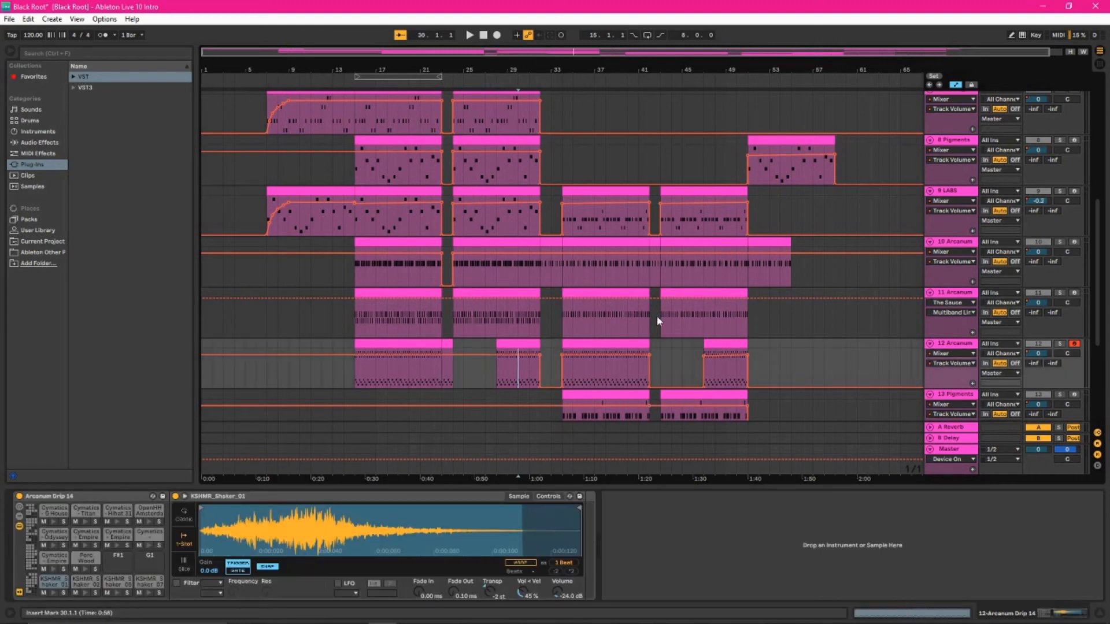
click(456, 376)
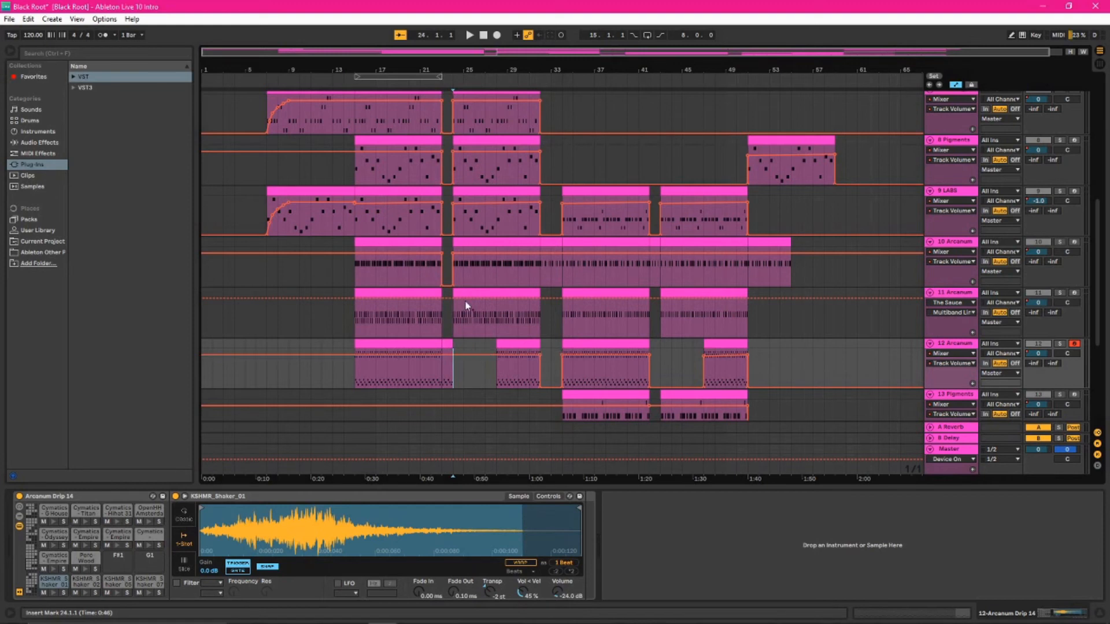
Step: Unsolo the 6 Serum track, play all tracks from bar 24, mark bar 28 on the 12 Arcanum track, and stop
scroll(445, 294, up, 2)
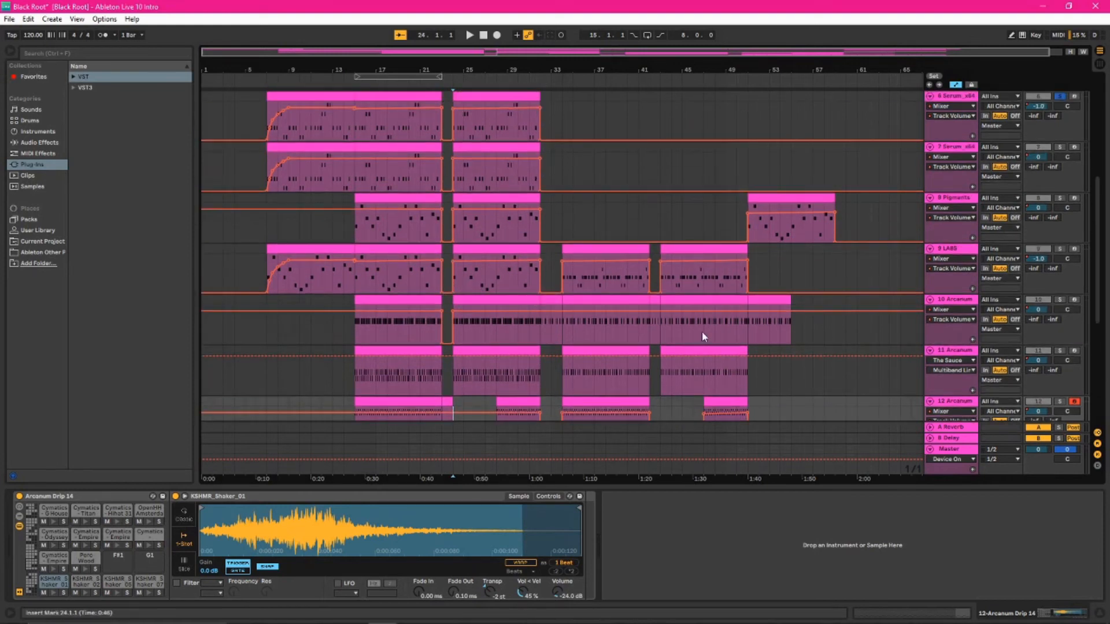
key(space)
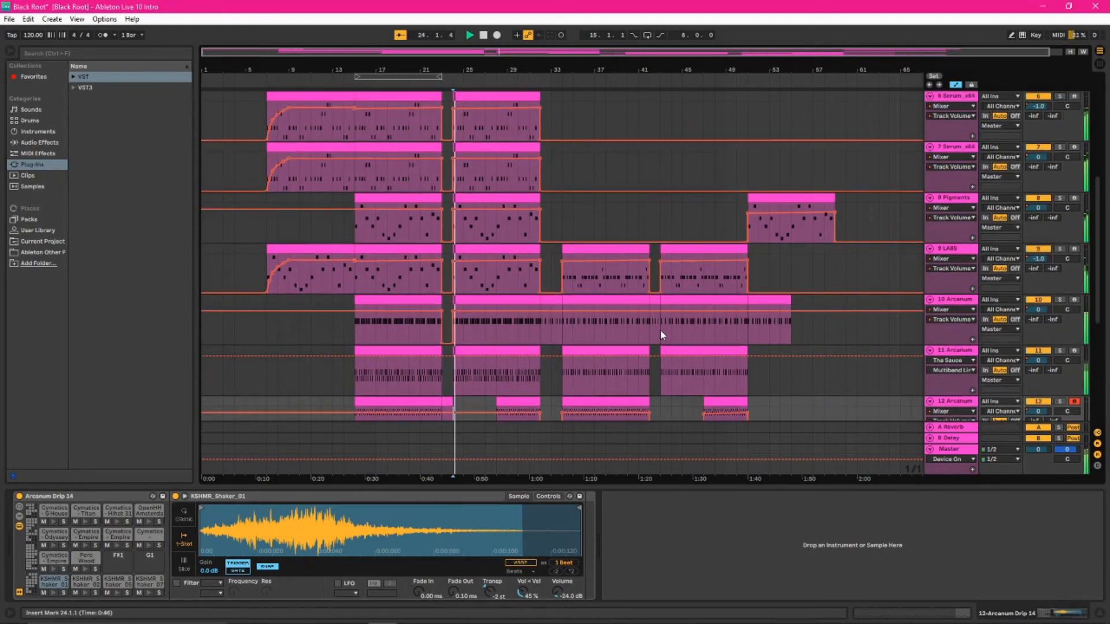
scroll(659, 330, down, 2)
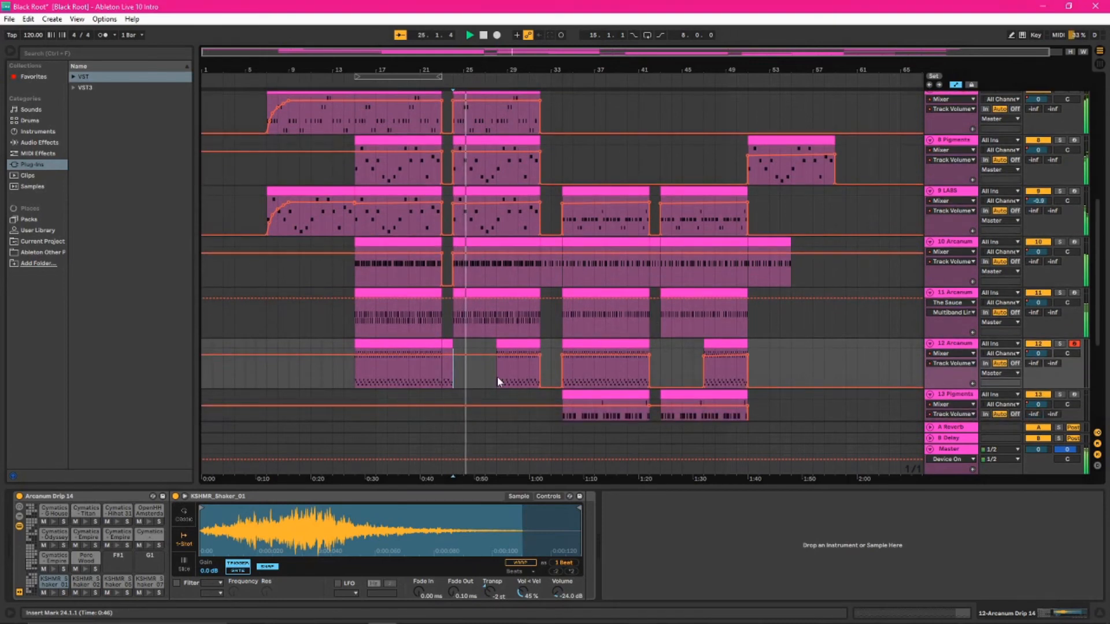
click(497, 379)
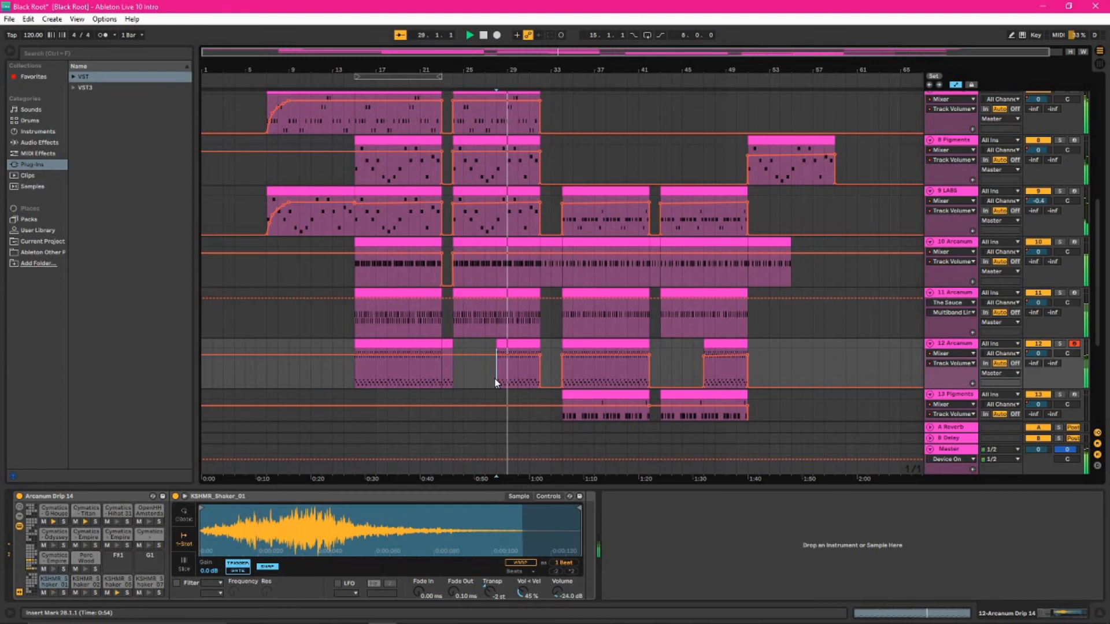
key(space)
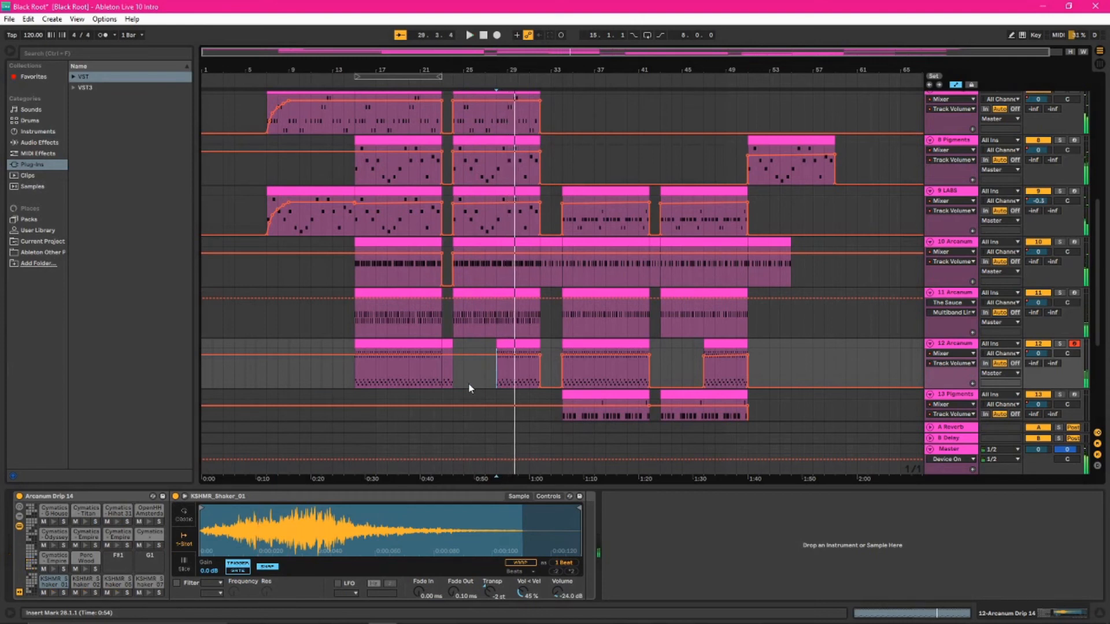
Step: Place the insert marker at bar 25 on 12 Arcanum, bar 32 on 4 Pigments, and bar 34 on 1 Mellotron V
click(463, 380)
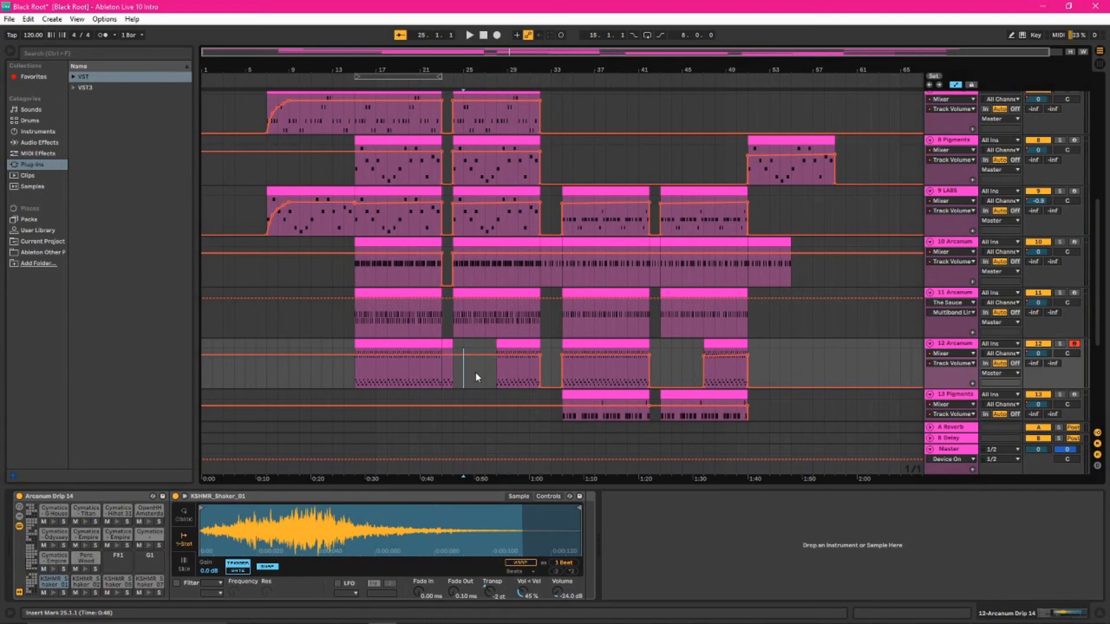
scroll(494, 312, up, 6)
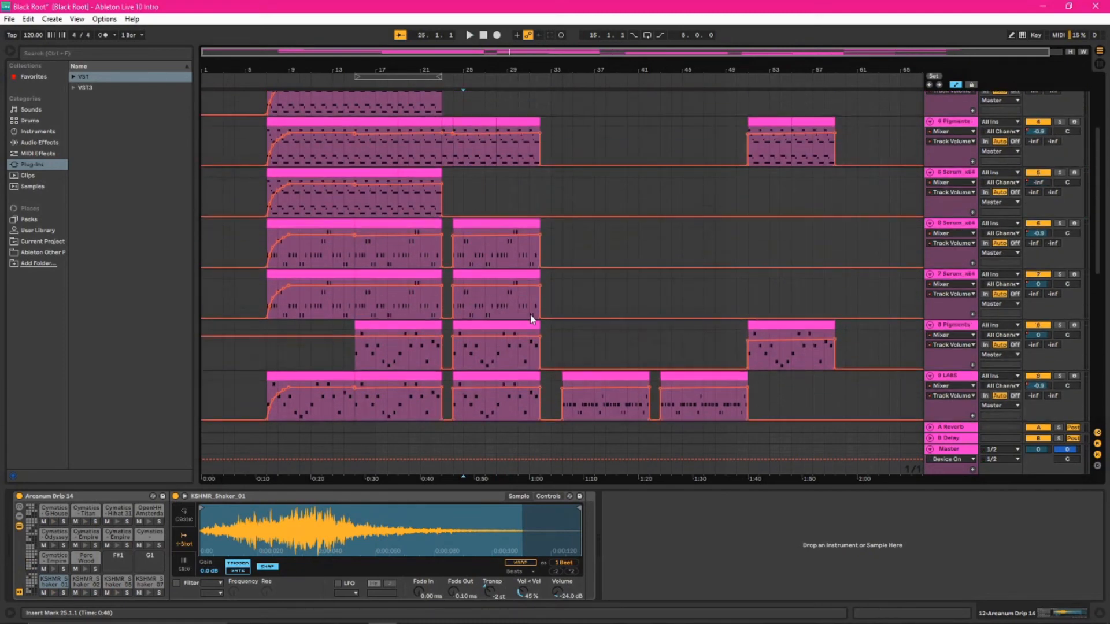
scroll(508, 301, up, 2)
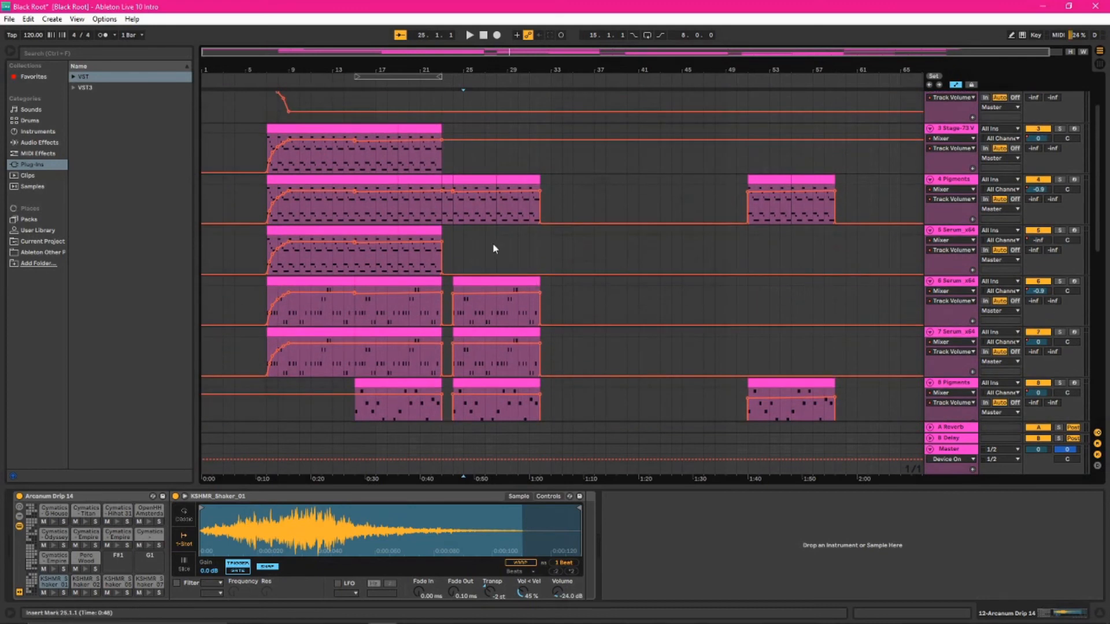
click(542, 314)
click(543, 210)
scroll(578, 220, up, 2)
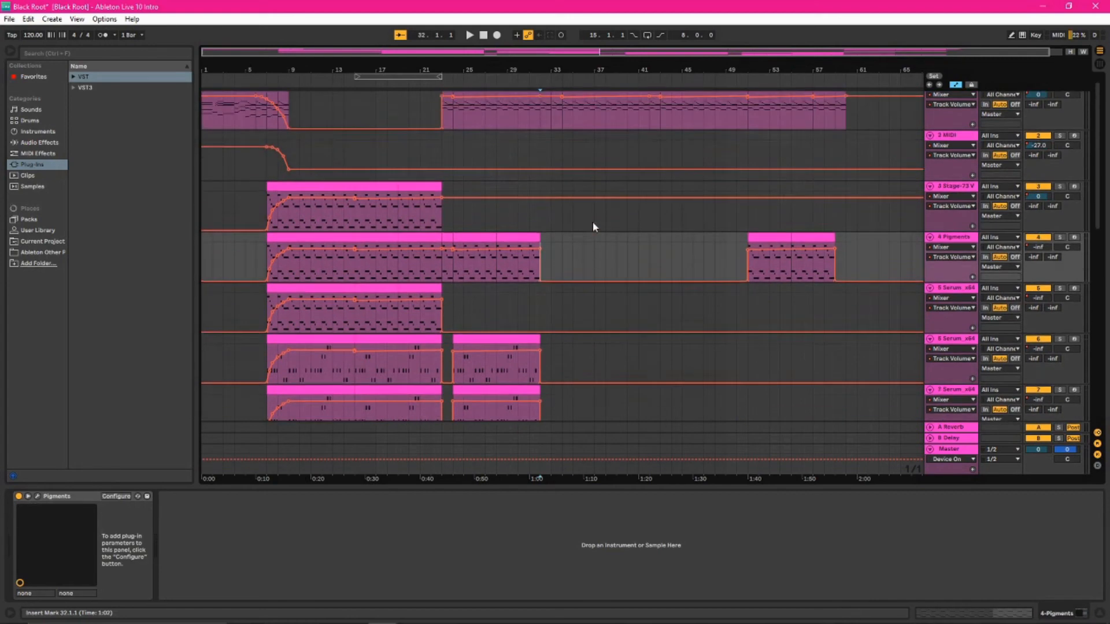
click(559, 130)
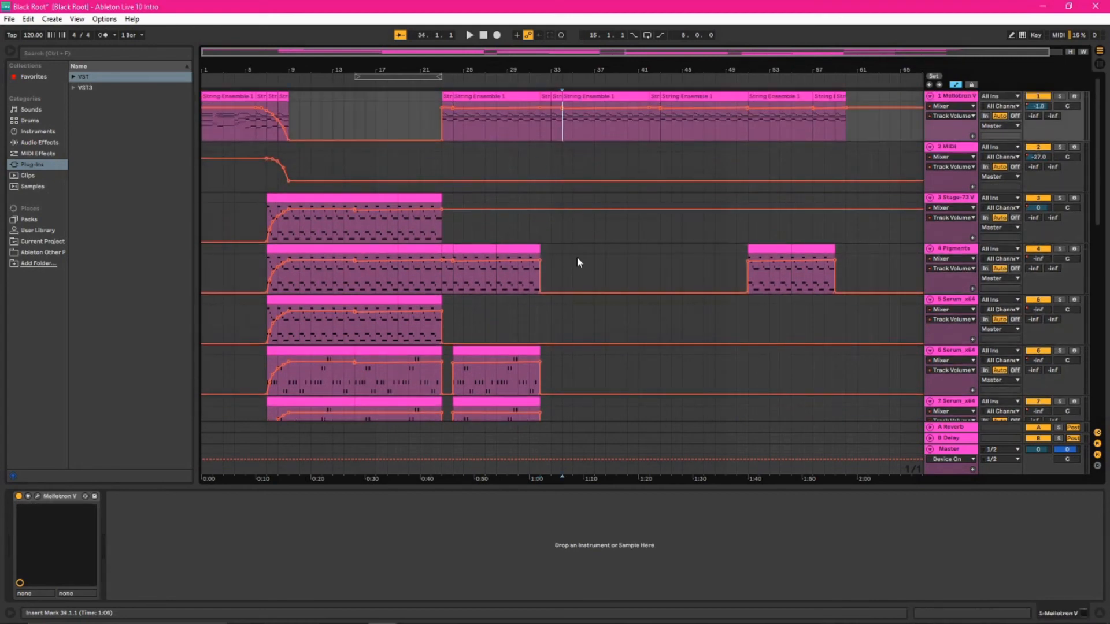
Step: Play the break from bar 32 on the 10 Arcanum track twice, viewing the 16 Pigments clips during playback
scroll(577, 257, down, 8)
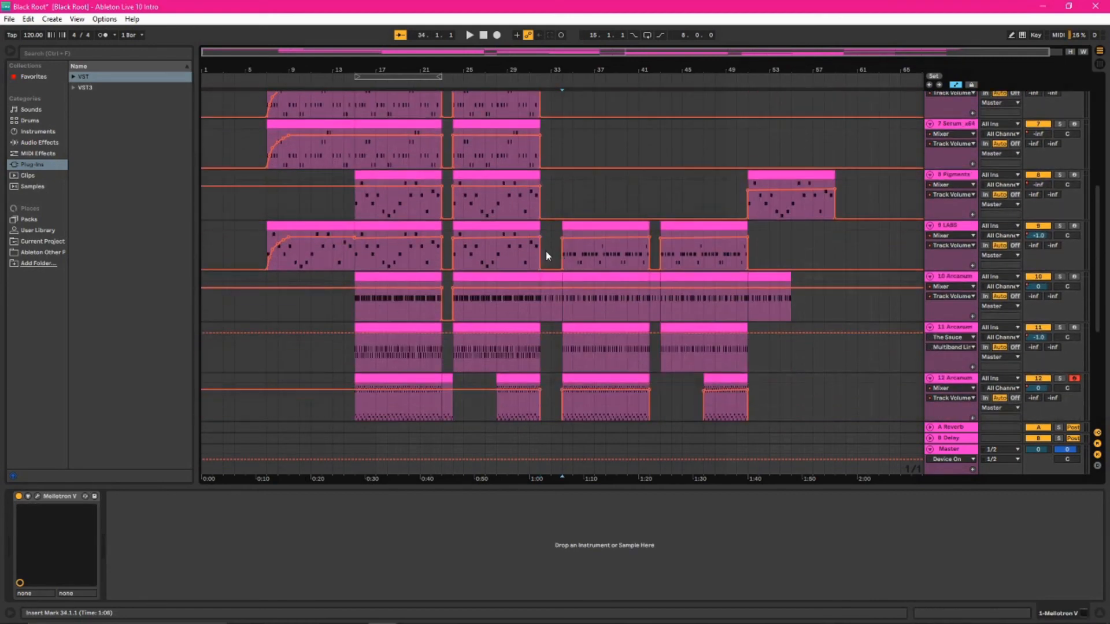
scroll(555, 249, down, 4)
click(543, 157)
key(space)
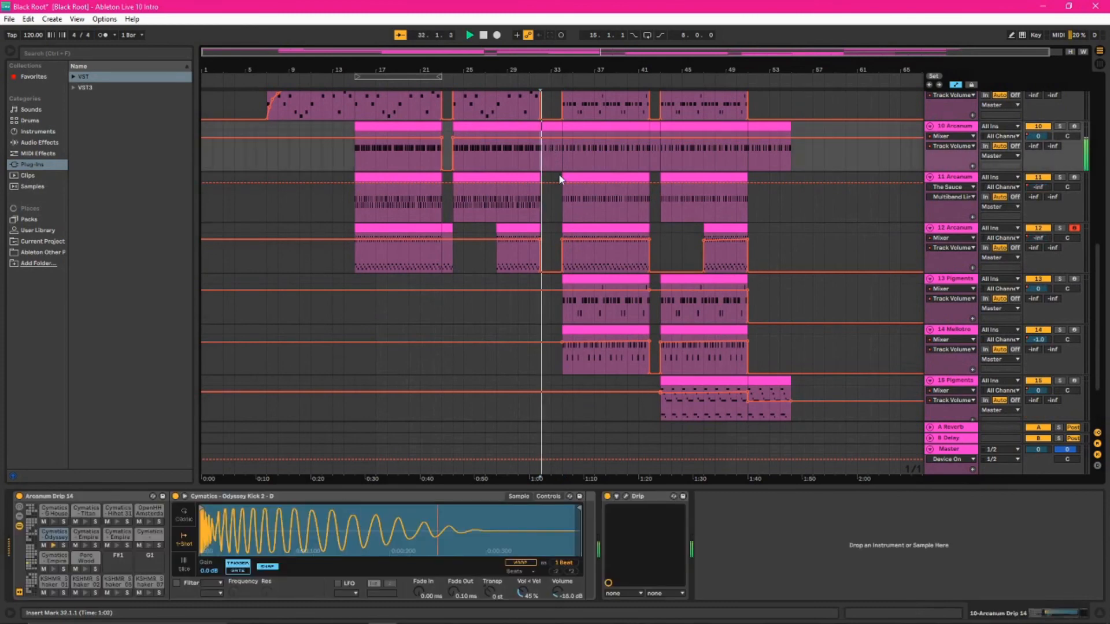
scroll(554, 272, down, 2)
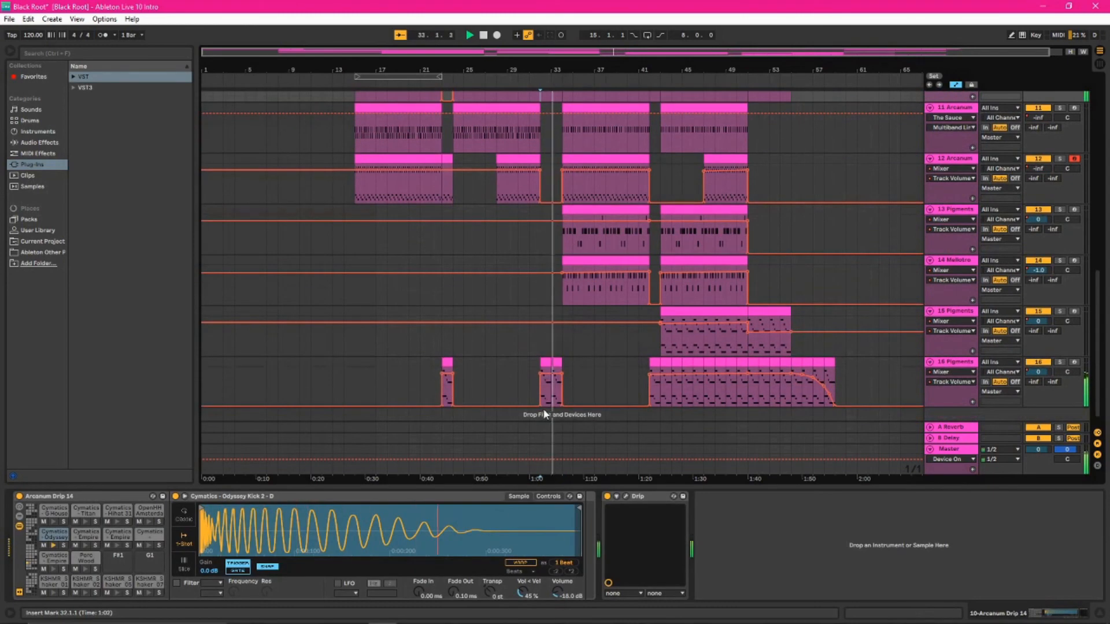
scroll(543, 394, up, 2)
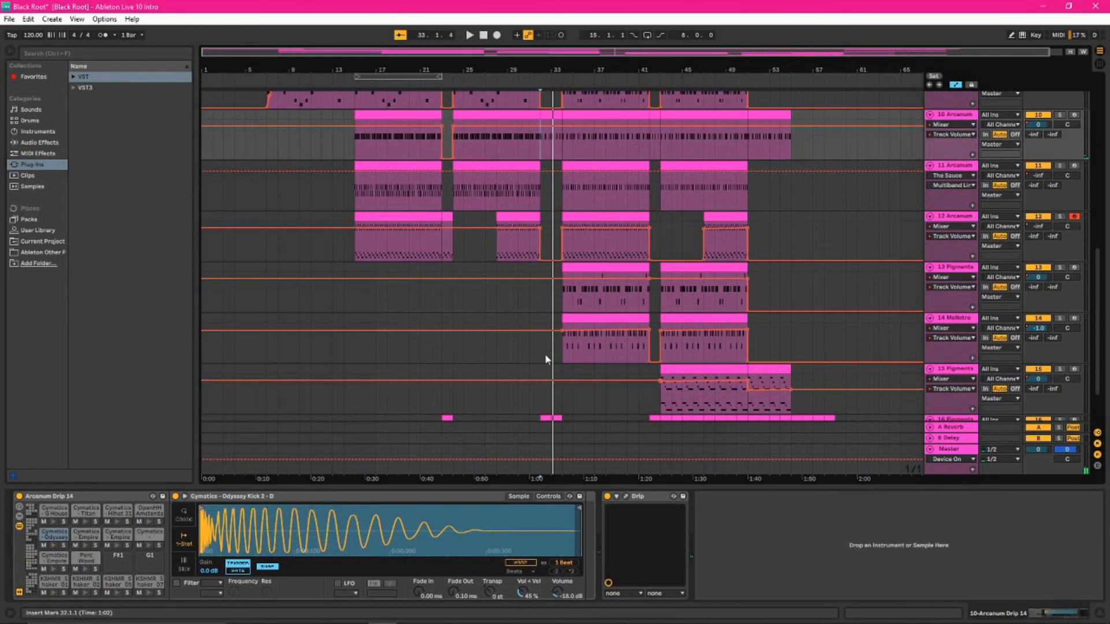
key(space)
key(space)
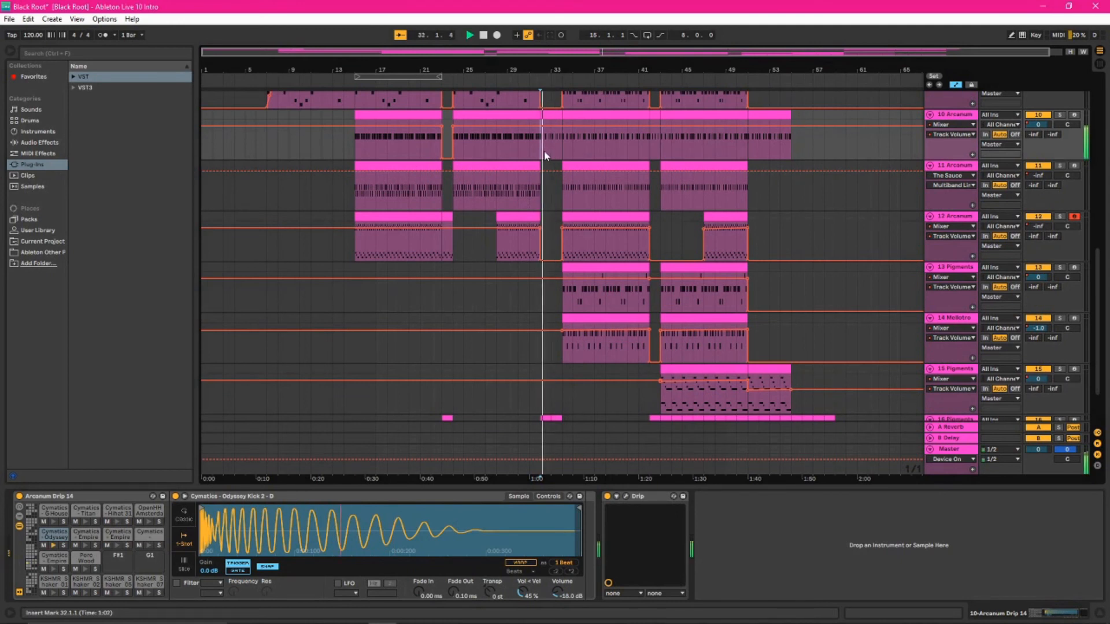
scroll(547, 162, up, 2)
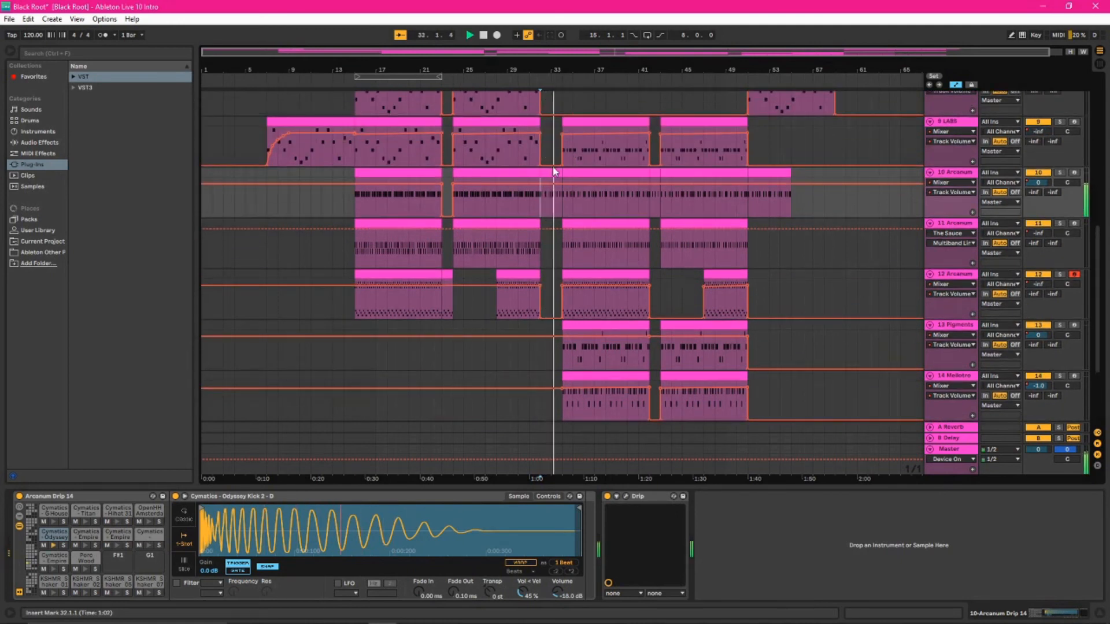
key(space)
Step: Solo the 10 Arcanum track and play it, then stop, unsolo it and return to the first tracks
scroll(549, 197, up, 2)
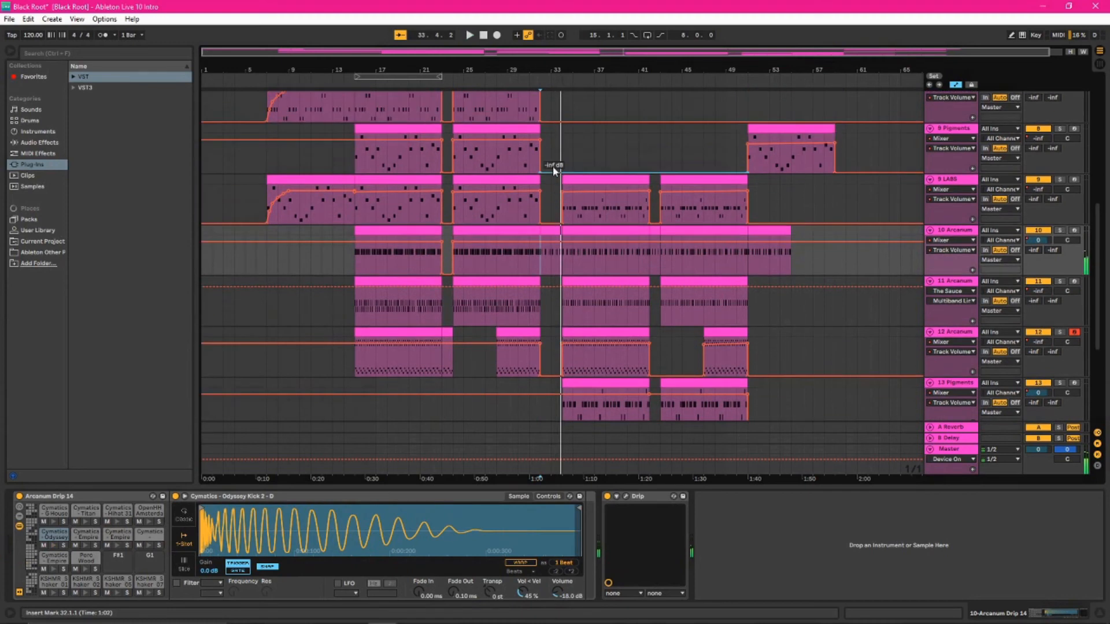
scroll(543, 226, up, 2)
click(1060, 288)
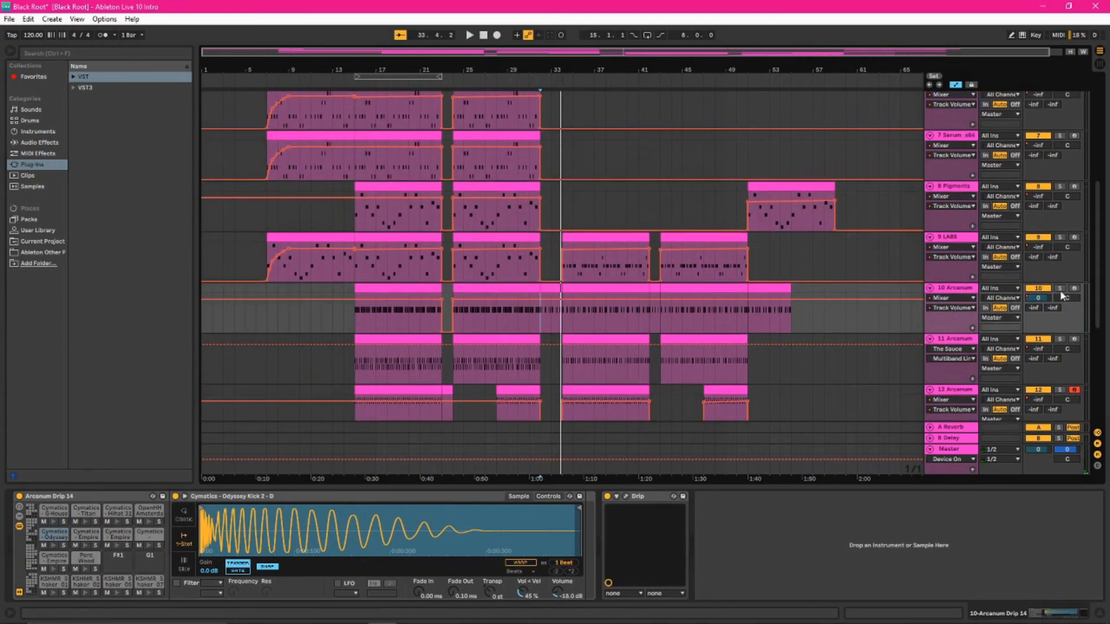
key(space)
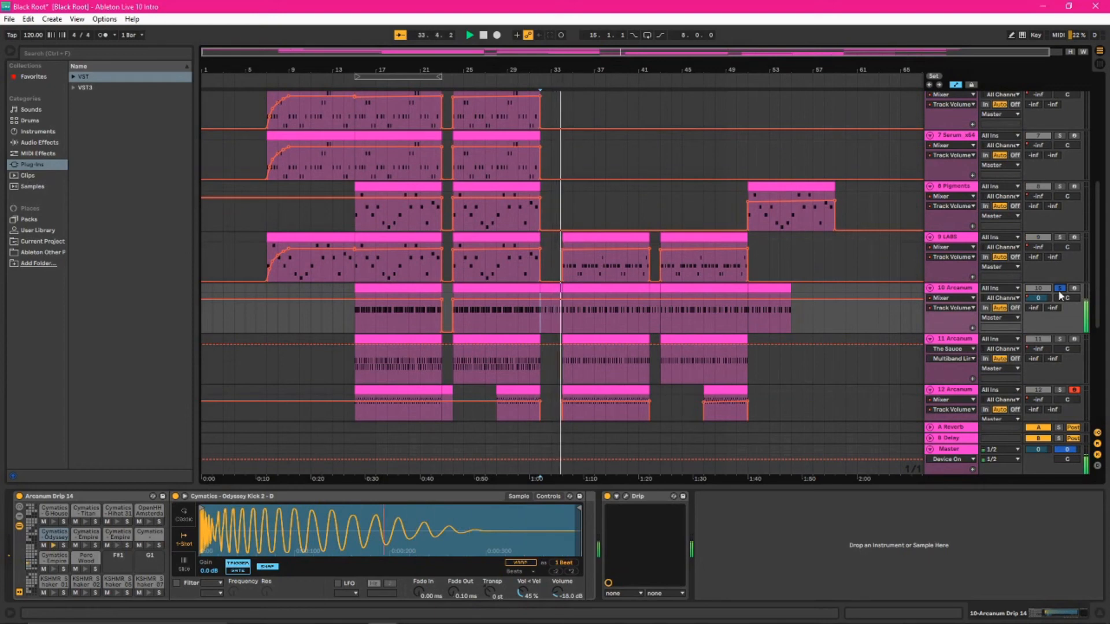
click(1058, 289)
scroll(648, 361, down, 2)
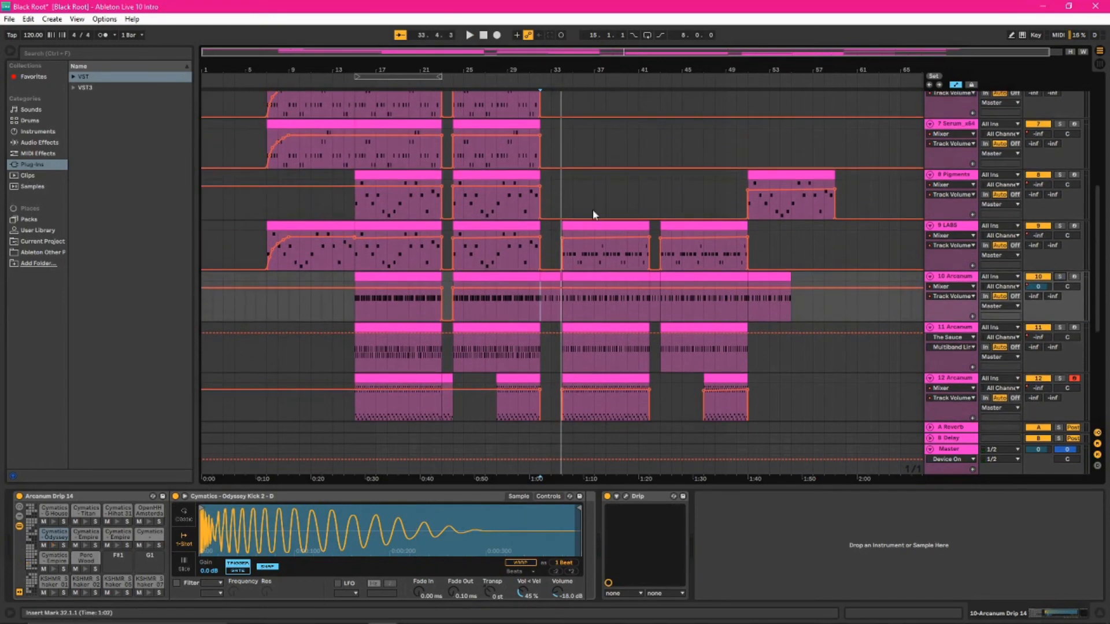
scroll(592, 214, up, 6)
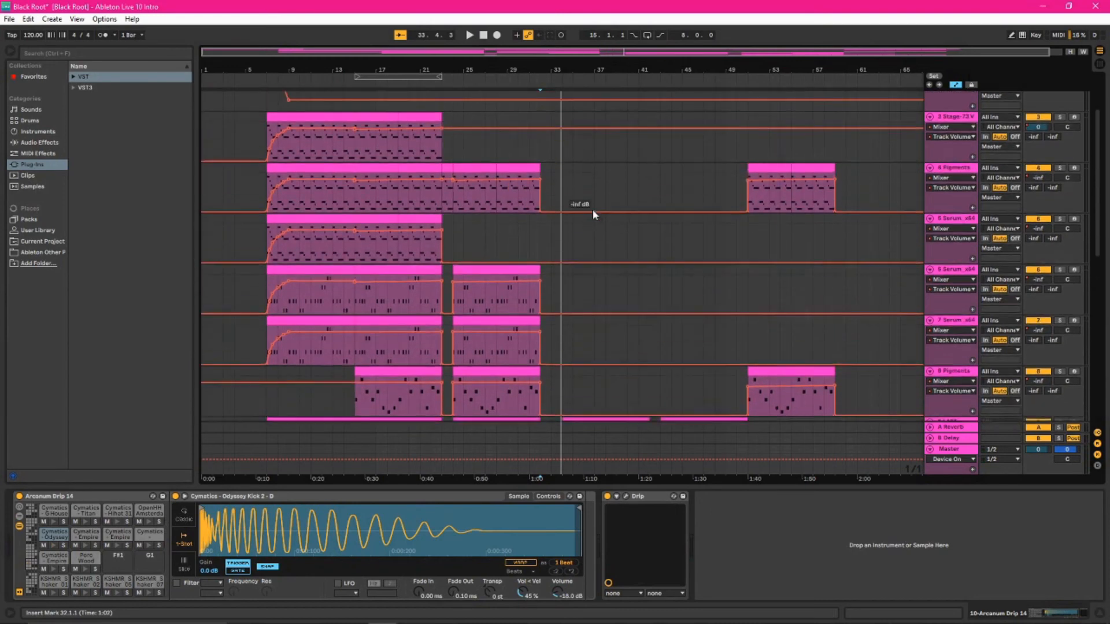
scroll(593, 216, up, 1)
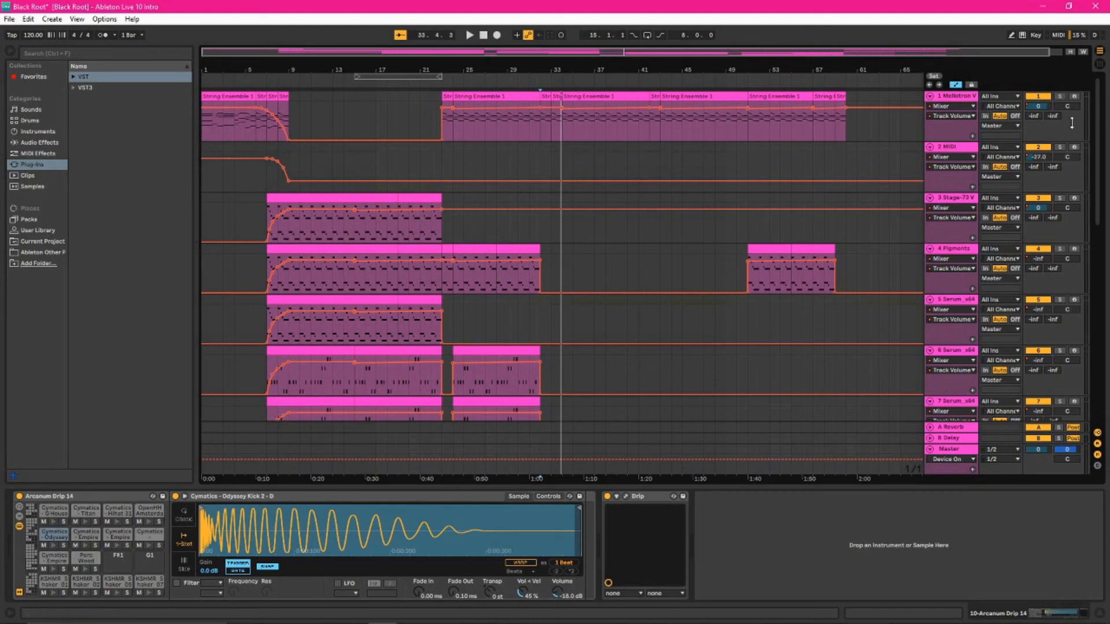
Step: Solo the 1 Mellotron V track, play it from bar 33, then stop and unsolo it
click(1060, 96)
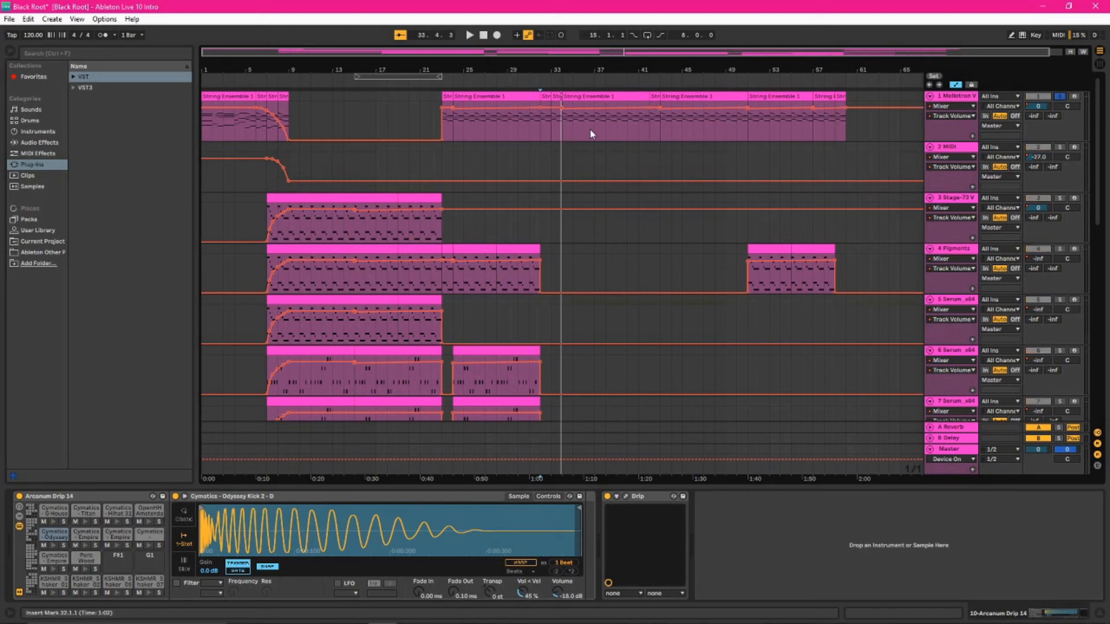
key(space)
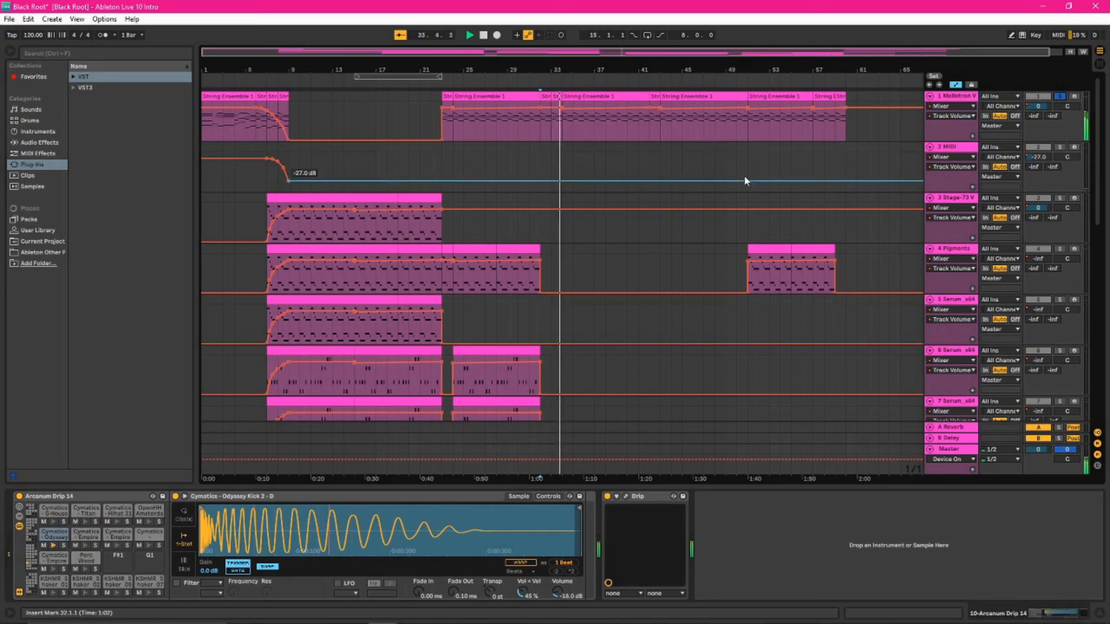
key(space)
click(1059, 96)
Step: Place the insert marker at bar 34 on the 11 Arcanum track, play all tracks from there, and stop
scroll(640, 356, down, 3)
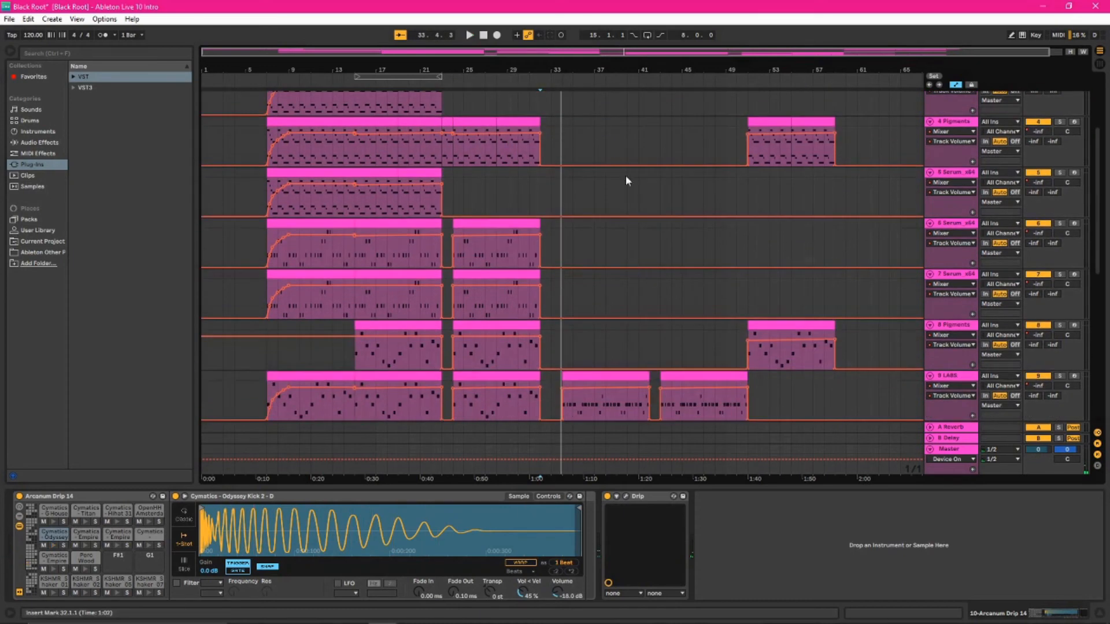
scroll(633, 174, down, 5)
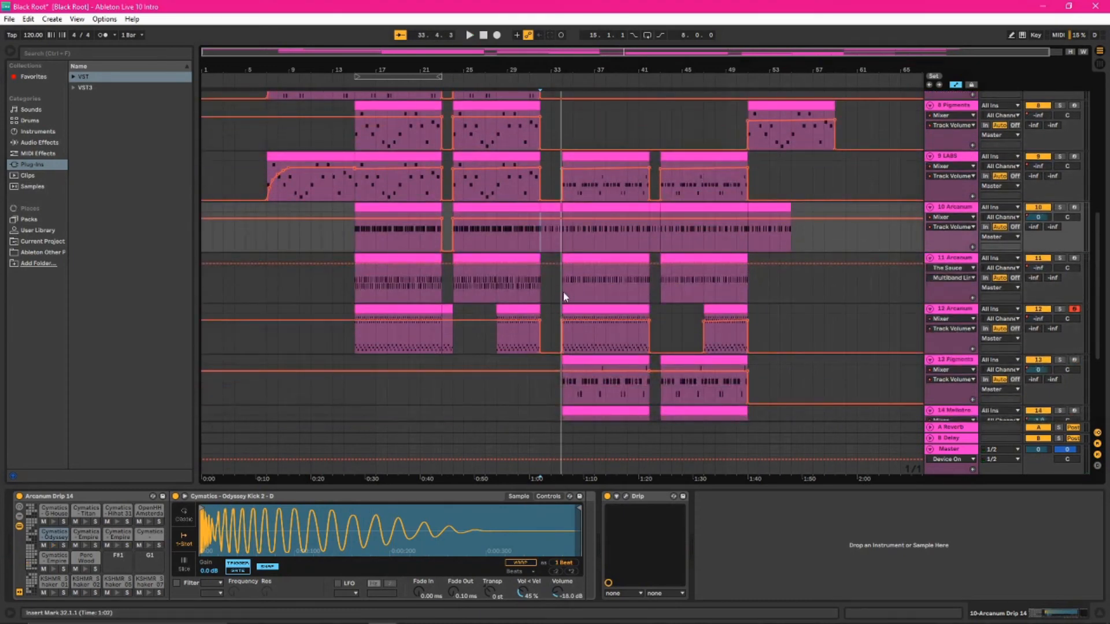
click(563, 292)
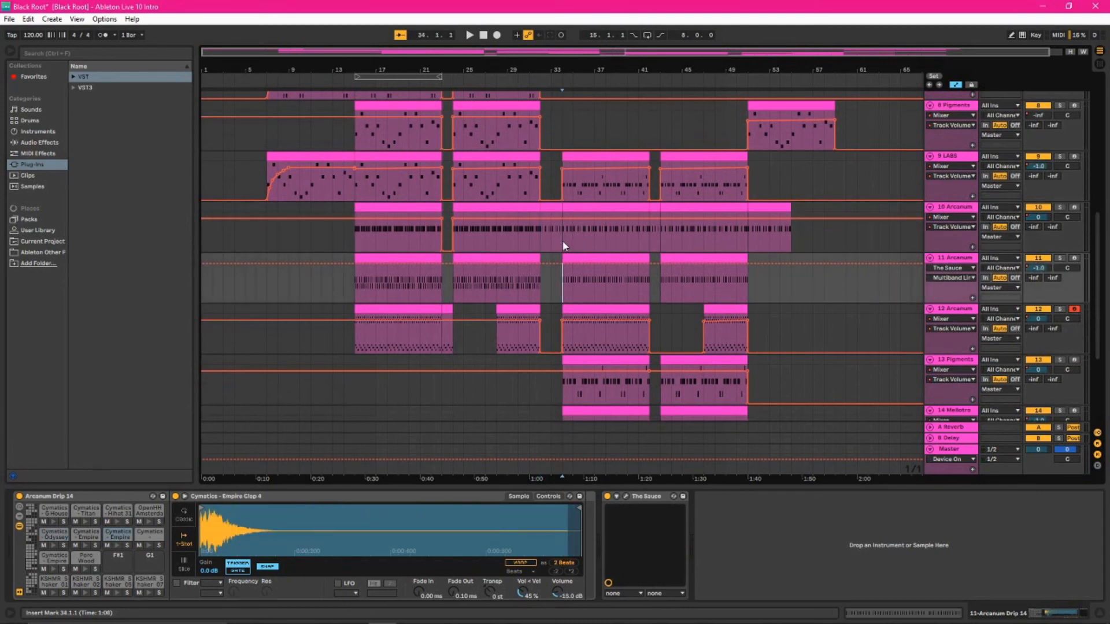
key(space)
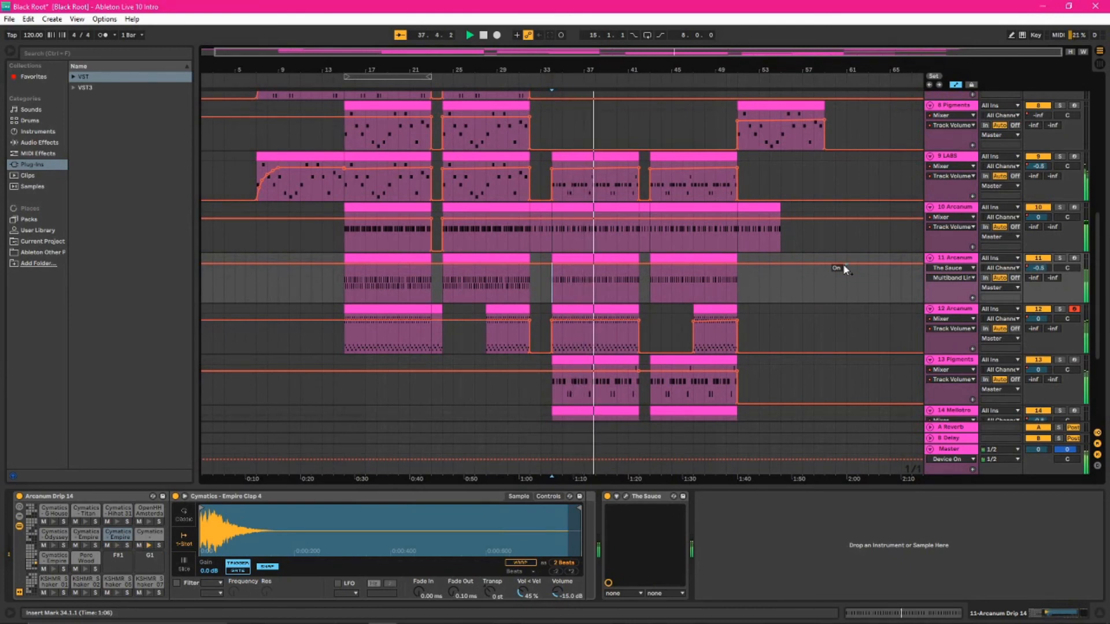
key(space)
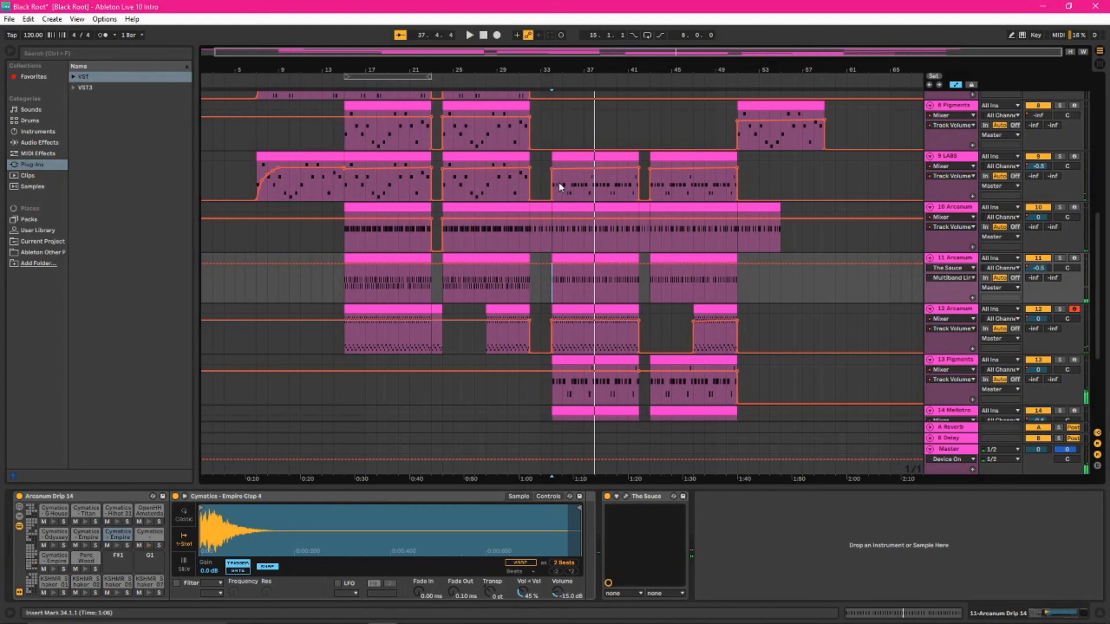
Step: Place the insert marker at bar 34 on the 9 LABS track, solo it, play it, and stop
click(559, 187)
click(1059, 157)
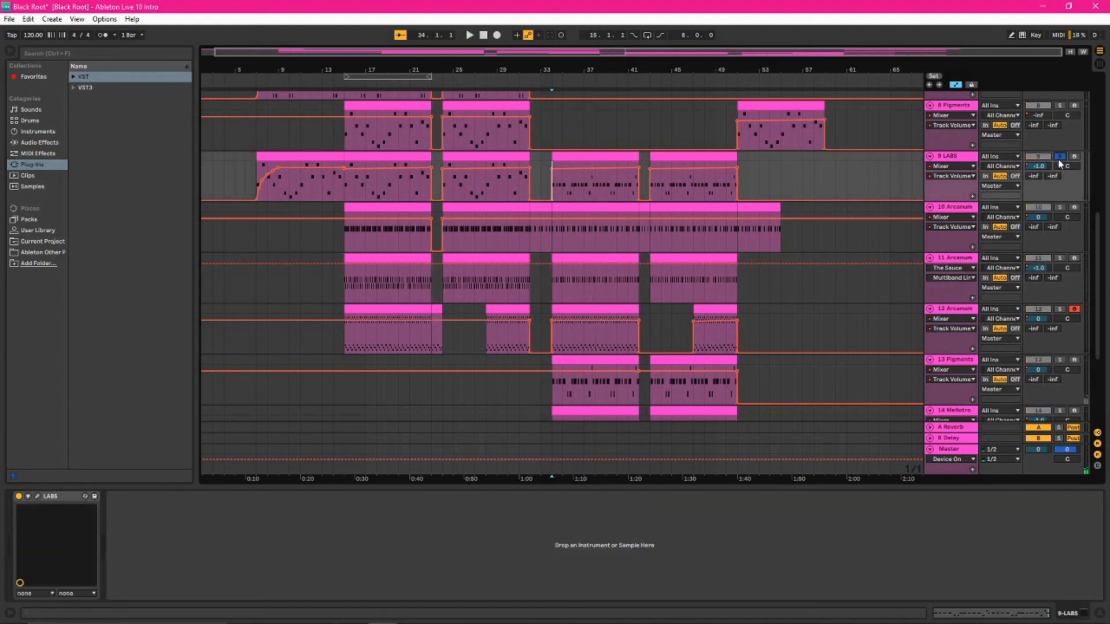
key(space)
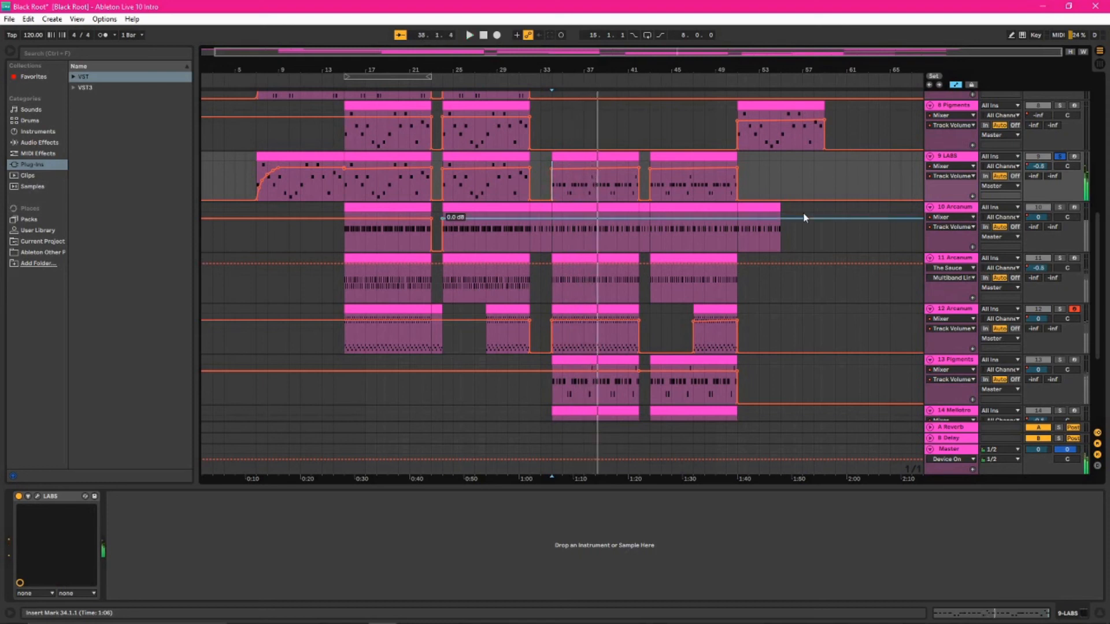
key(space)
Step: Play the 13 Pigments track soloed from bar 34, and show and close its Pigments plug-in window
click(553, 393)
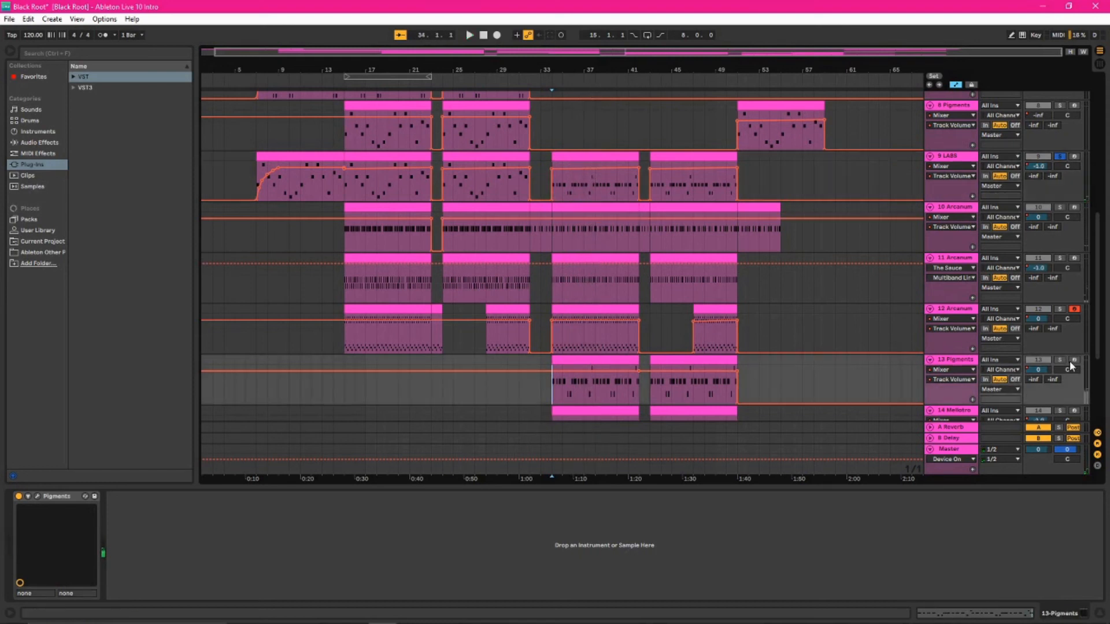
click(1060, 360)
key(space)
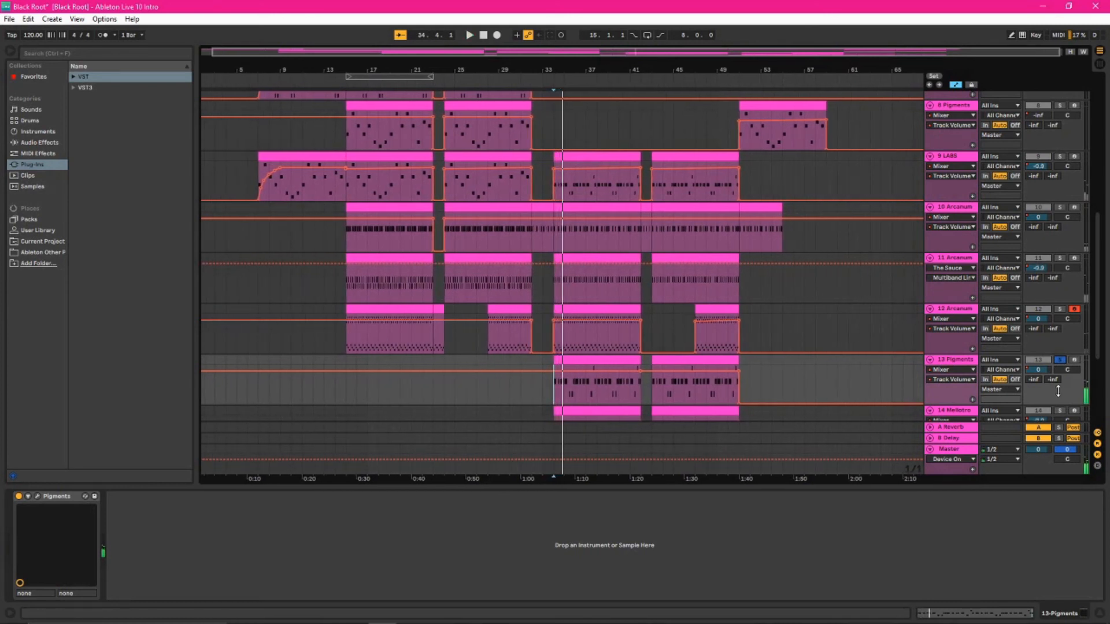
click(37, 496)
click(37, 496)
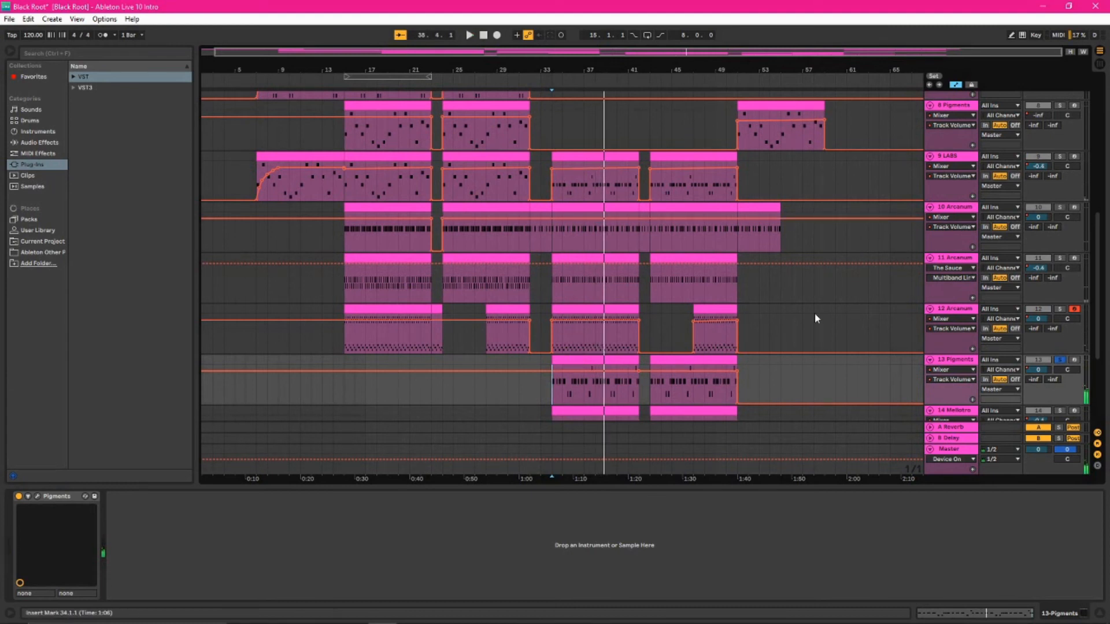
Step: Solo the 14 Mellotron V track and play its part from bar 34, stopping after listening
scroll(814, 313, down, 1)
scroll(598, 310, down, 1)
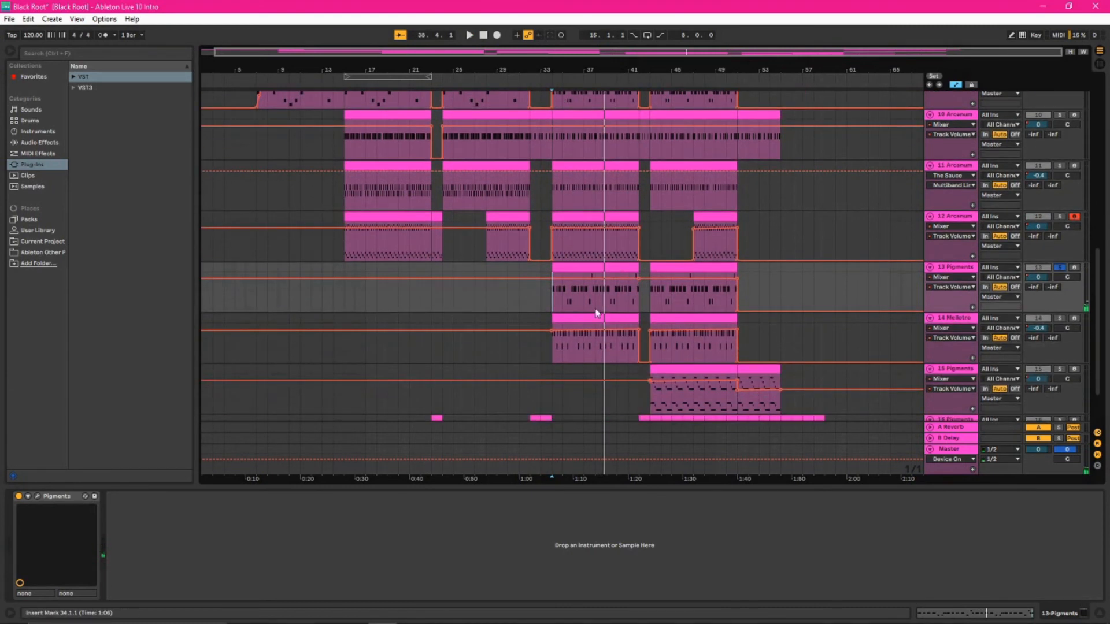
click(551, 356)
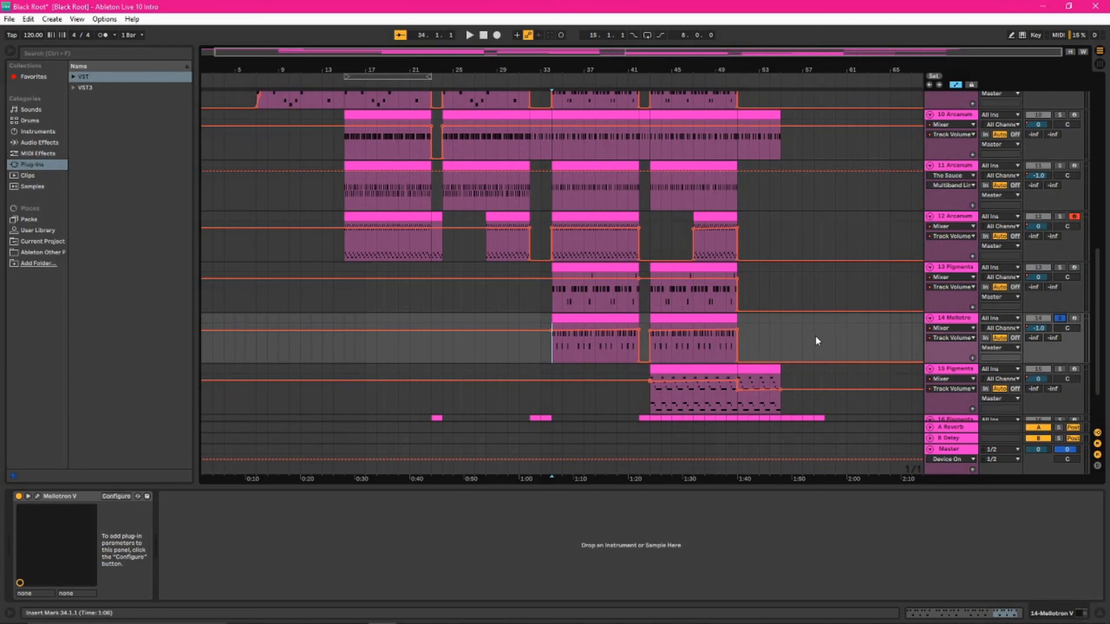
key(space)
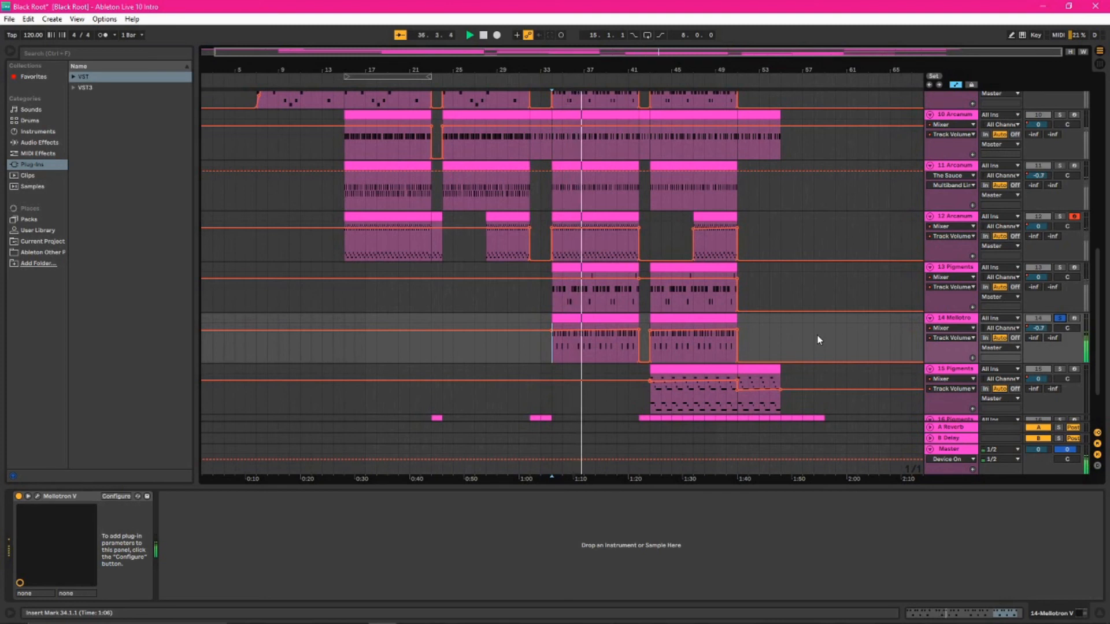
key(space)
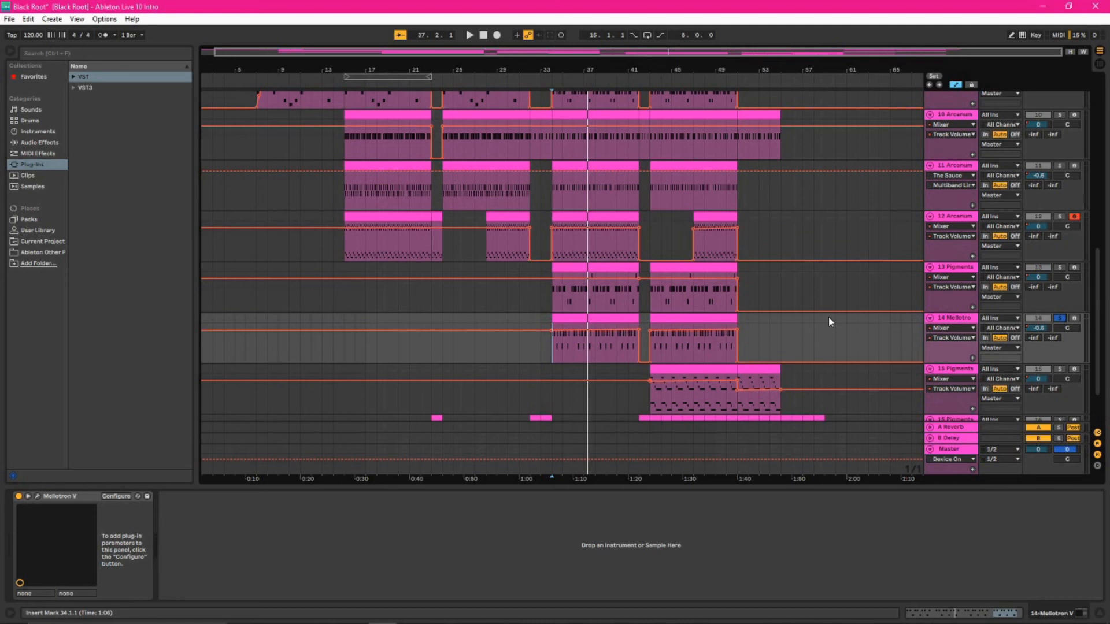
key(space)
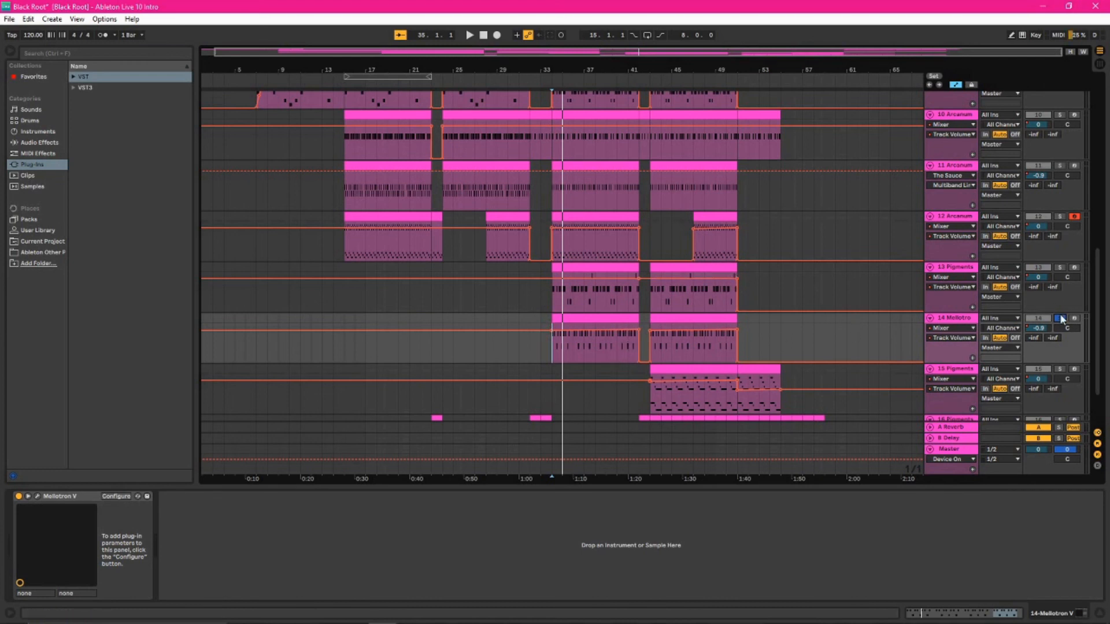
Step: Unsolo 14 Mellotron V and play all tracks from bar 34, viewing the layers from 16 Pigments up to the first tracks
scroll(771, 250, down, 1)
key(space)
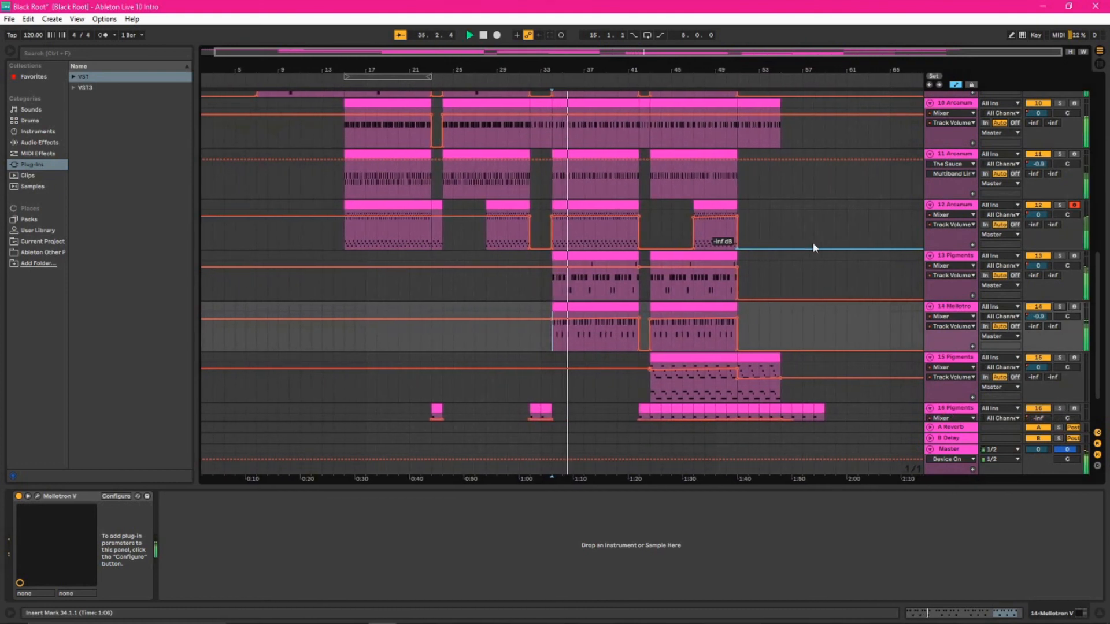
scroll(812, 244, down, 3)
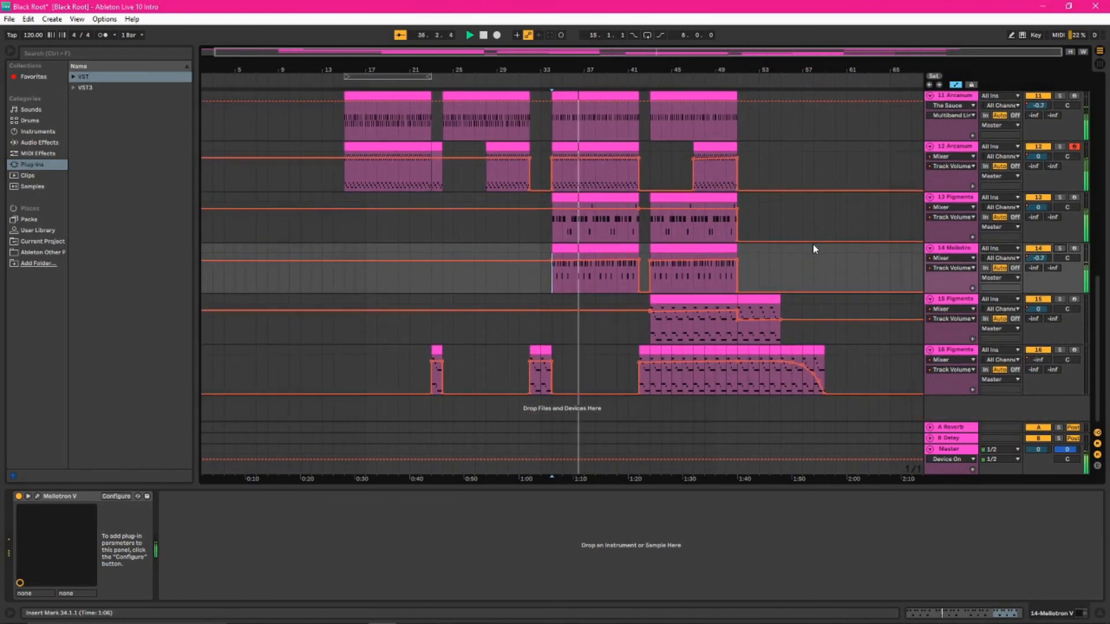
scroll(774, 249, up, 3)
scroll(775, 251, up, 6)
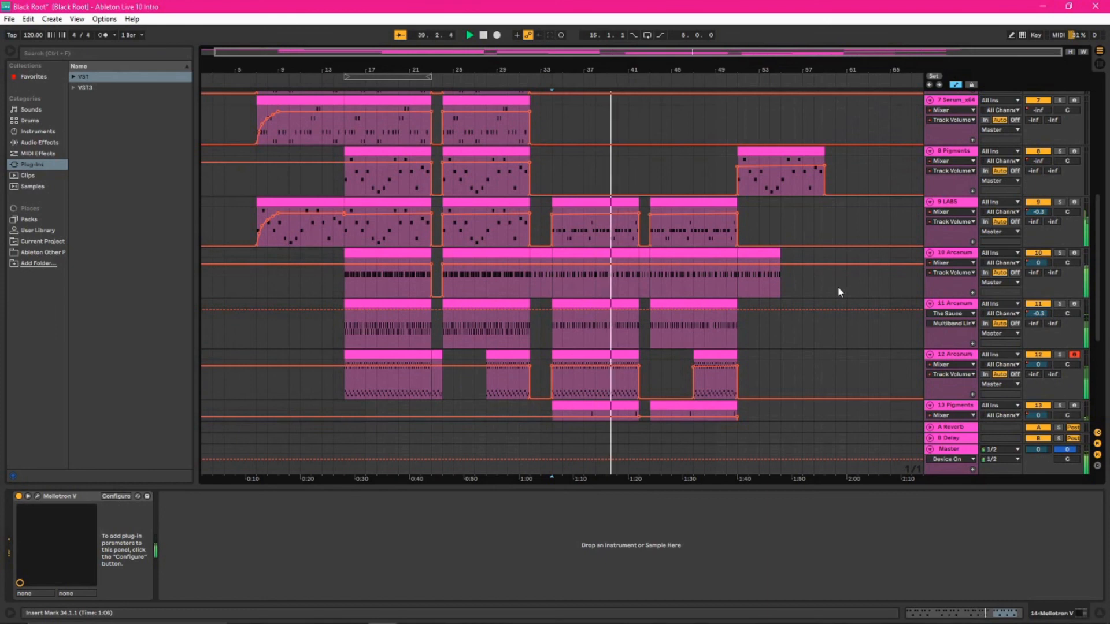
scroll(837, 286, up, 4)
scroll(838, 286, up, 8)
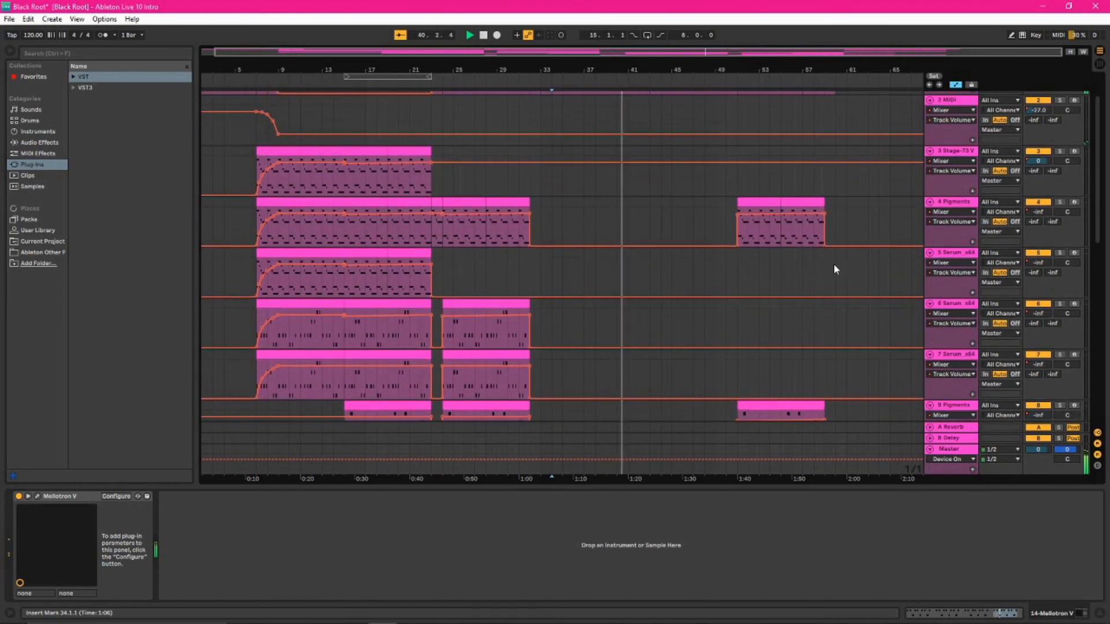
Step: Briefly solo 1 Mellotron V during playback, unsolo it, view the layers down to 16 Pigments, and stop at bar 44
click(1060, 96)
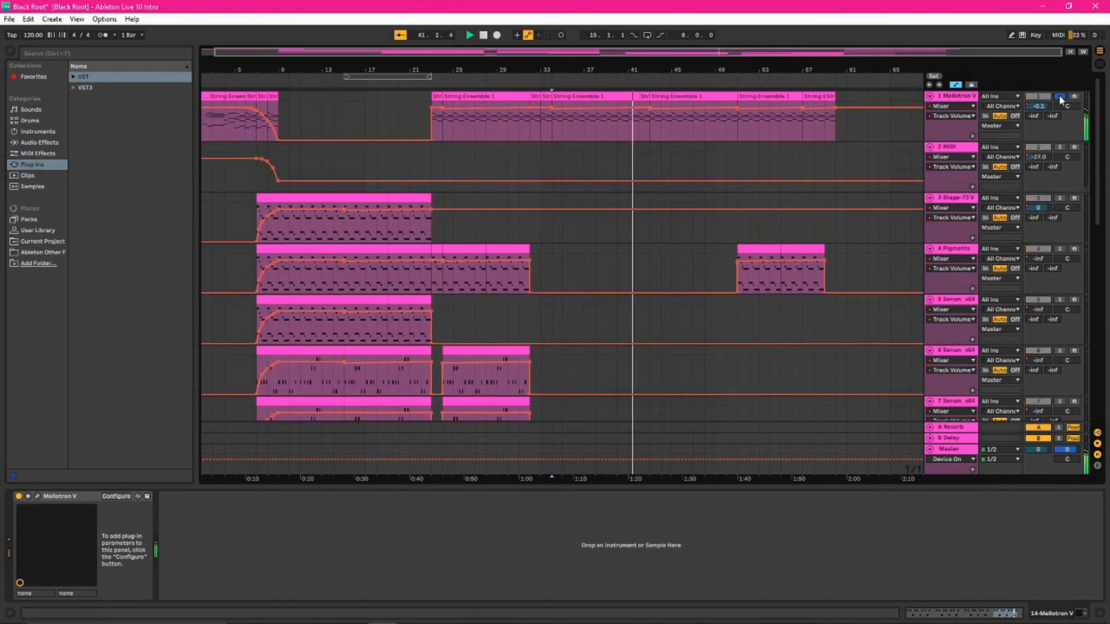
click(1060, 97)
scroll(782, 363, down, 8)
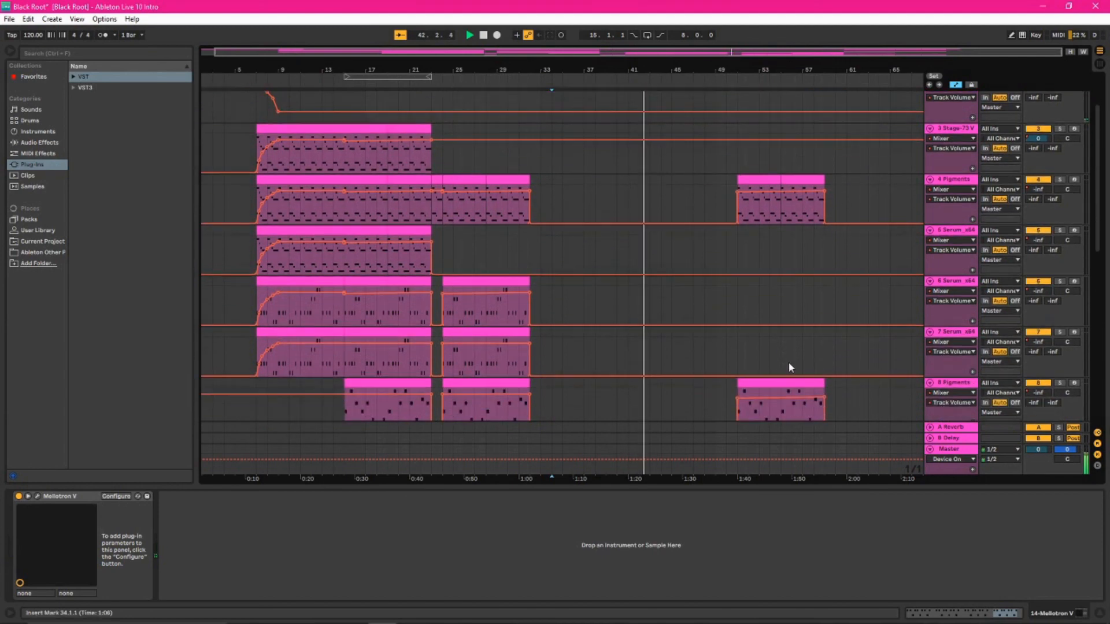
scroll(792, 363, down, 2)
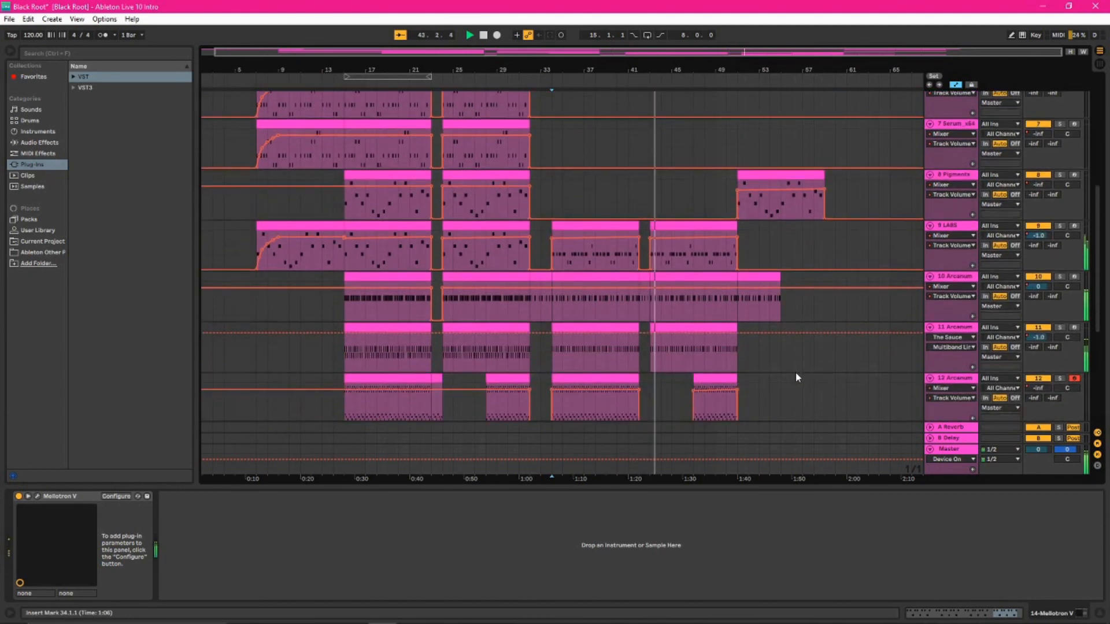
scroll(795, 373, down, 3)
scroll(816, 364, down, 2)
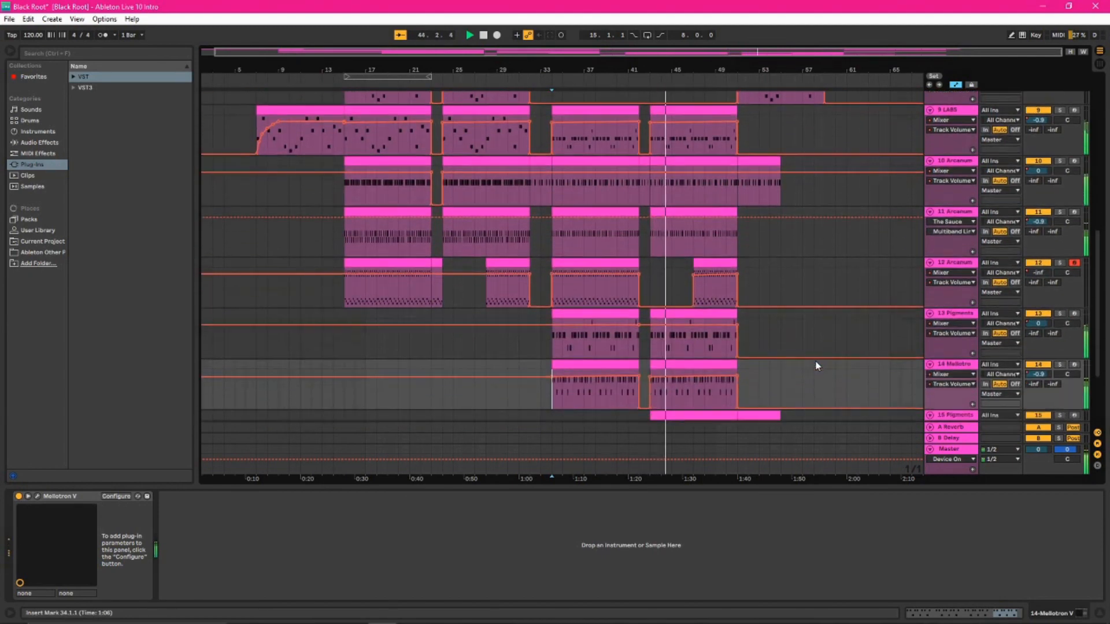
scroll(816, 362, down, 2)
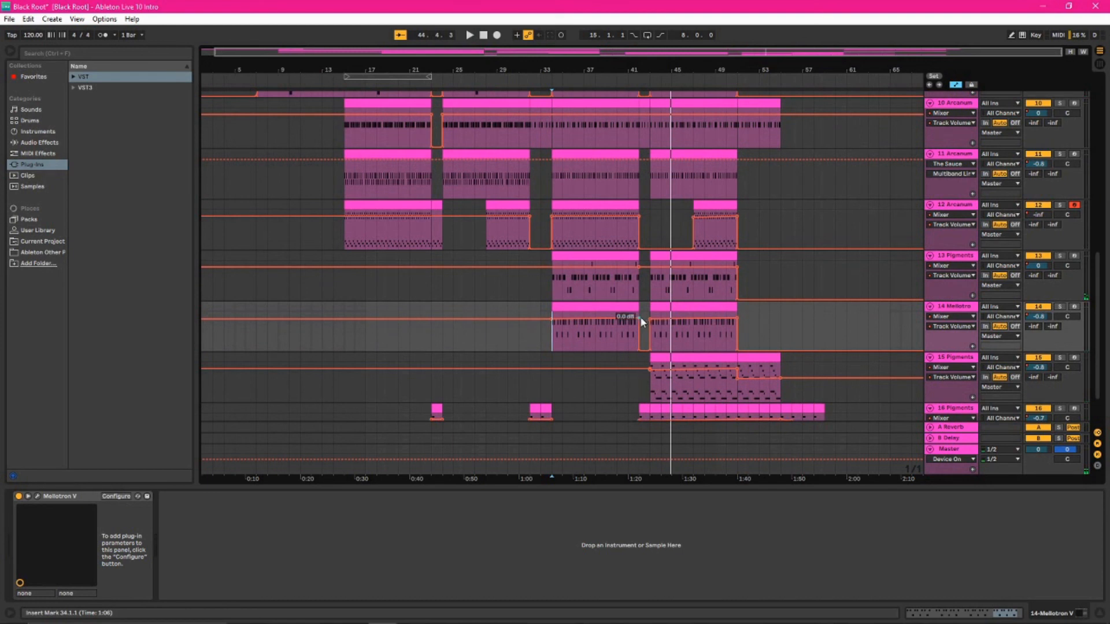
Step: Place the insert marker at bar 43 on the 15 Pigments track, solo it, play it, and stop
scroll(640, 316, down, 2)
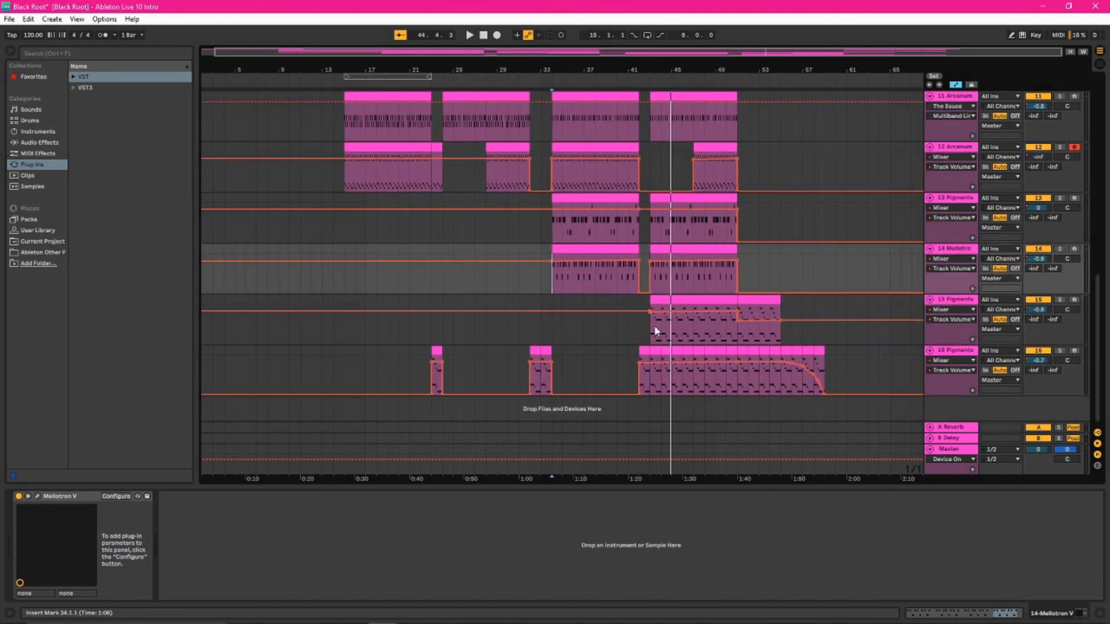
click(656, 331)
click(1058, 301)
key(space)
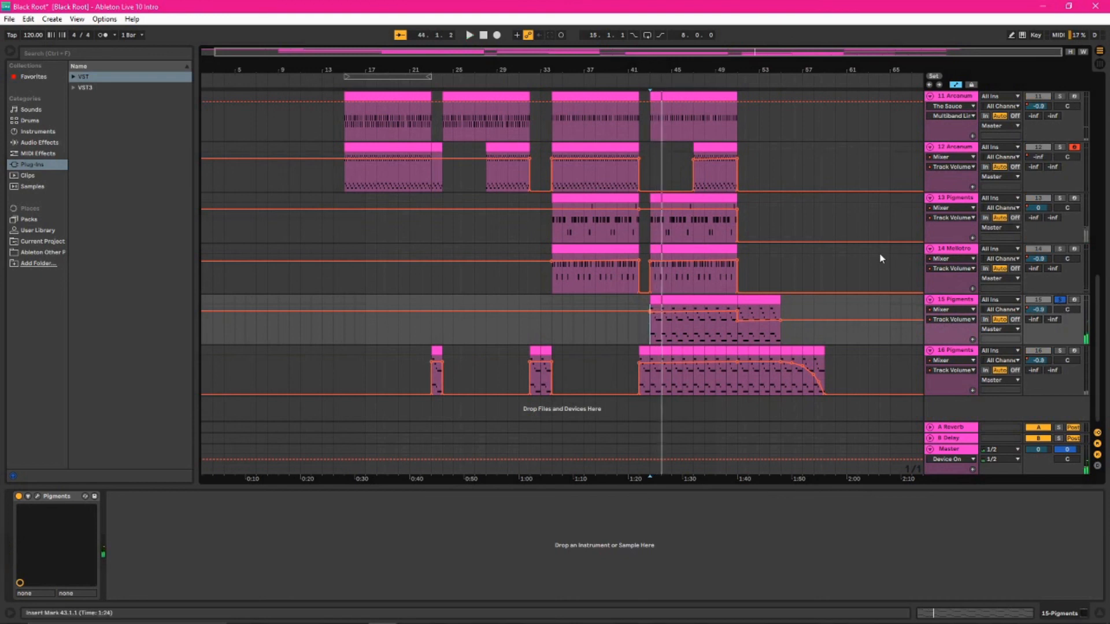
key(space)
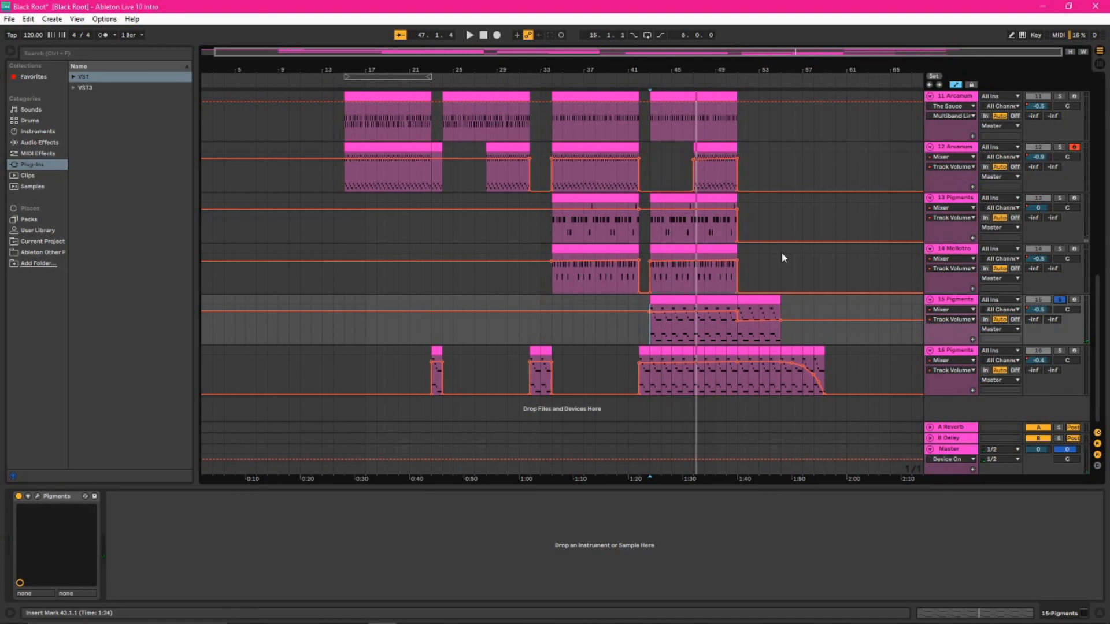
Step: Place the insert marker at bar 43 on the 16 Pigments track, solo it, play it, and stop
click(659, 379)
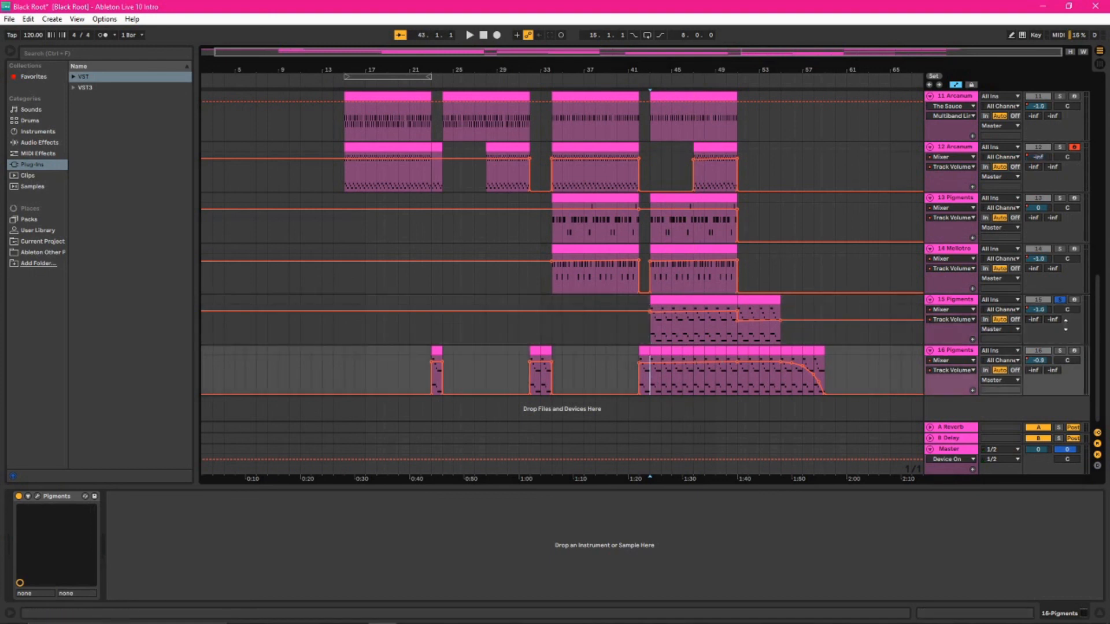
click(1061, 351)
key(space)
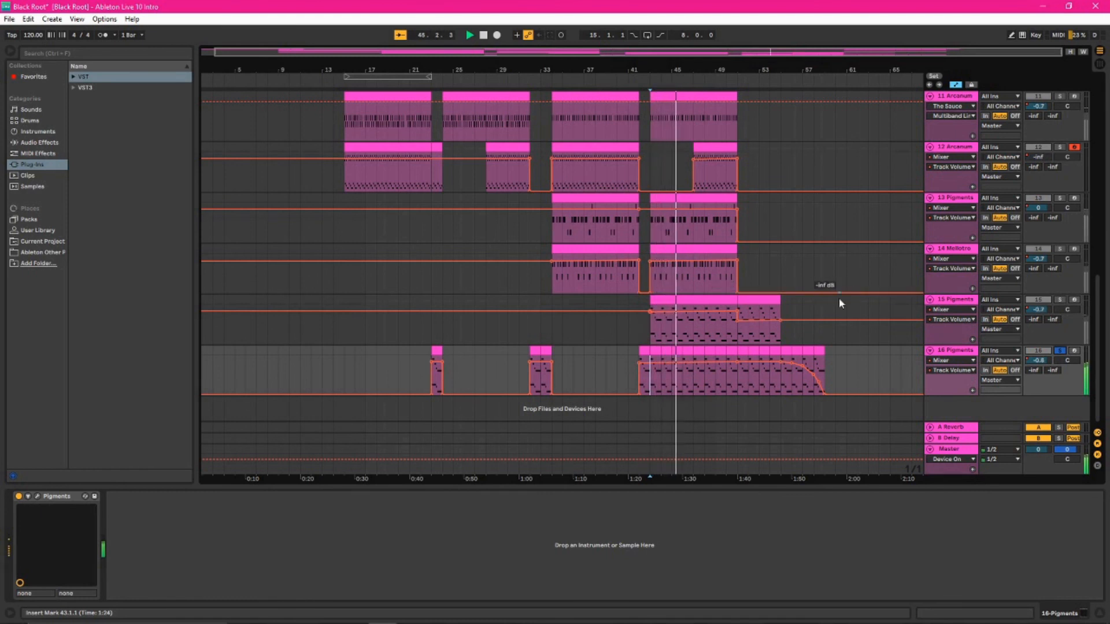
key(space)
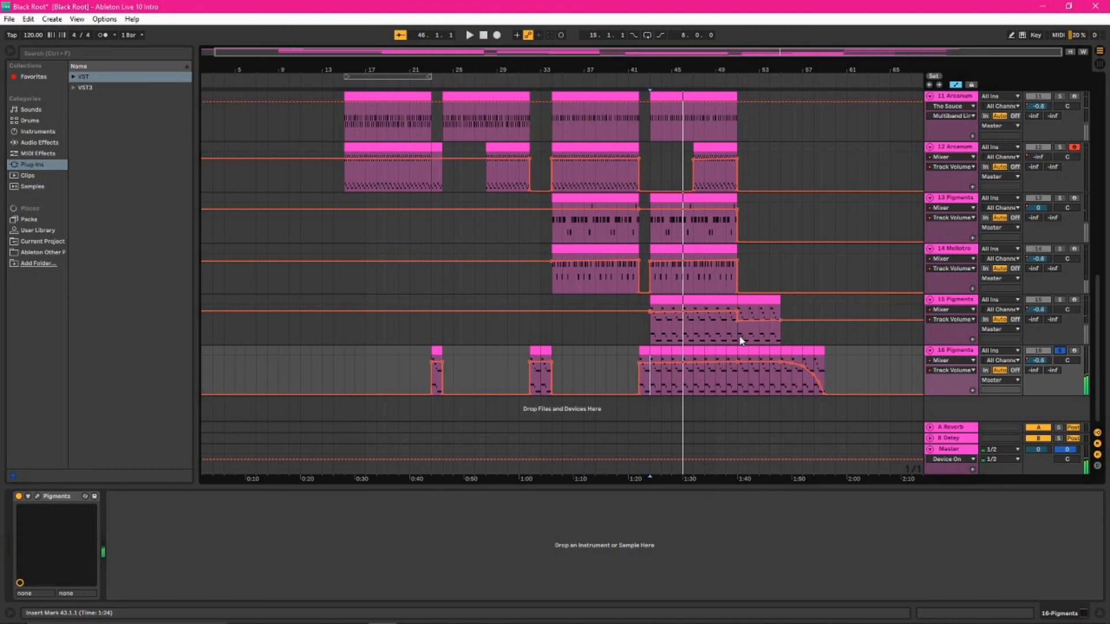
Step: Place the insert marker at bar 51 on 15 Pigments, clear the Pigments track solos, and return to the middle tracks
click(742, 336)
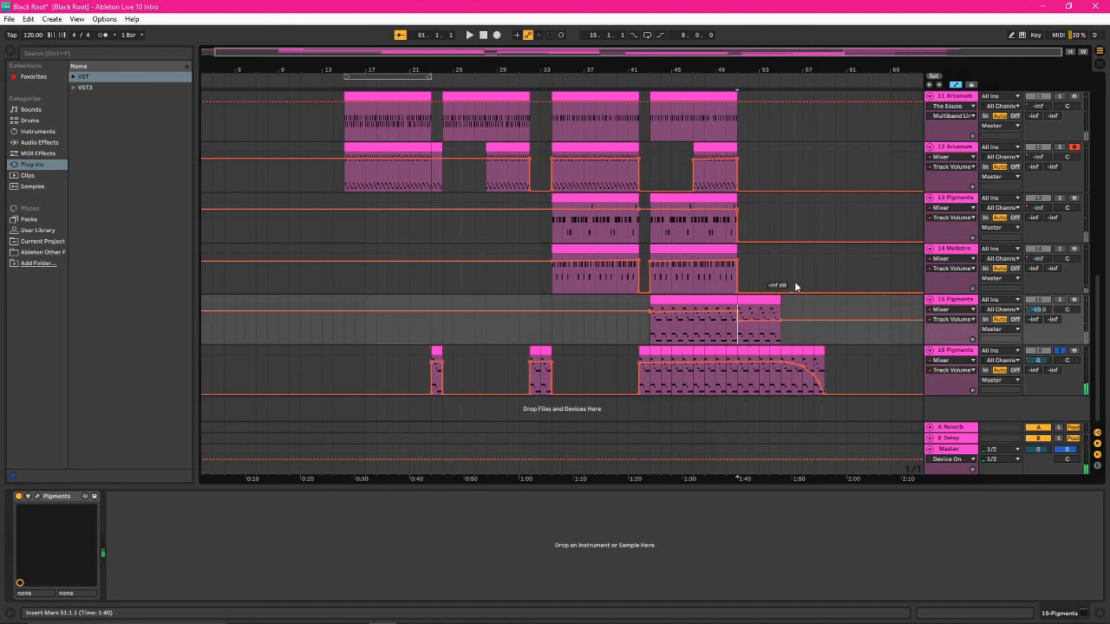
click(1060, 300)
click(1060, 351)
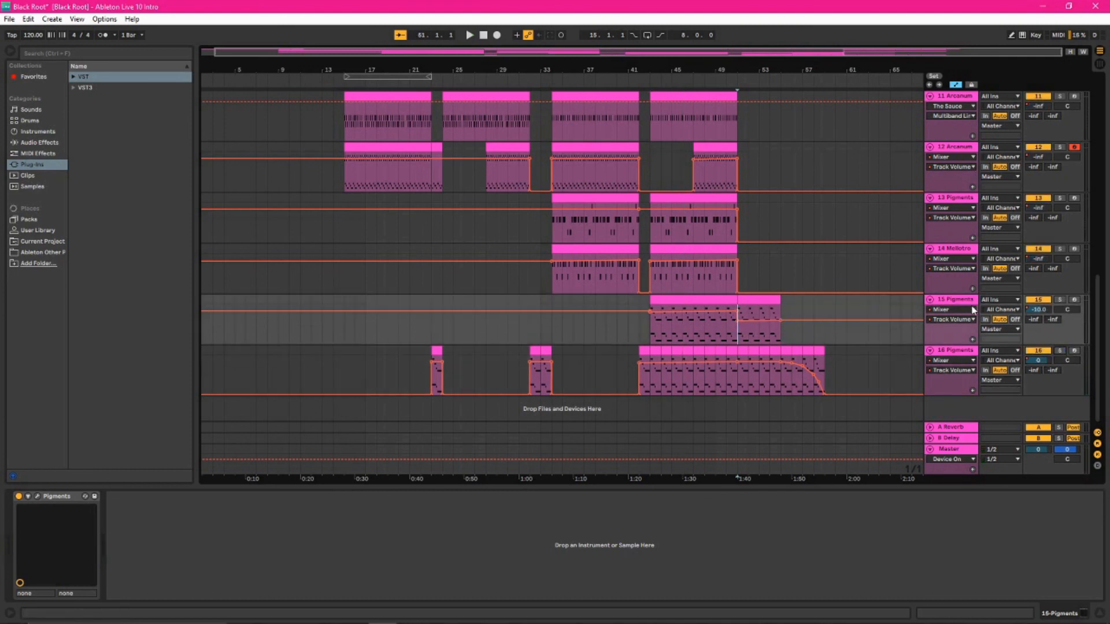
scroll(832, 267, up, 5)
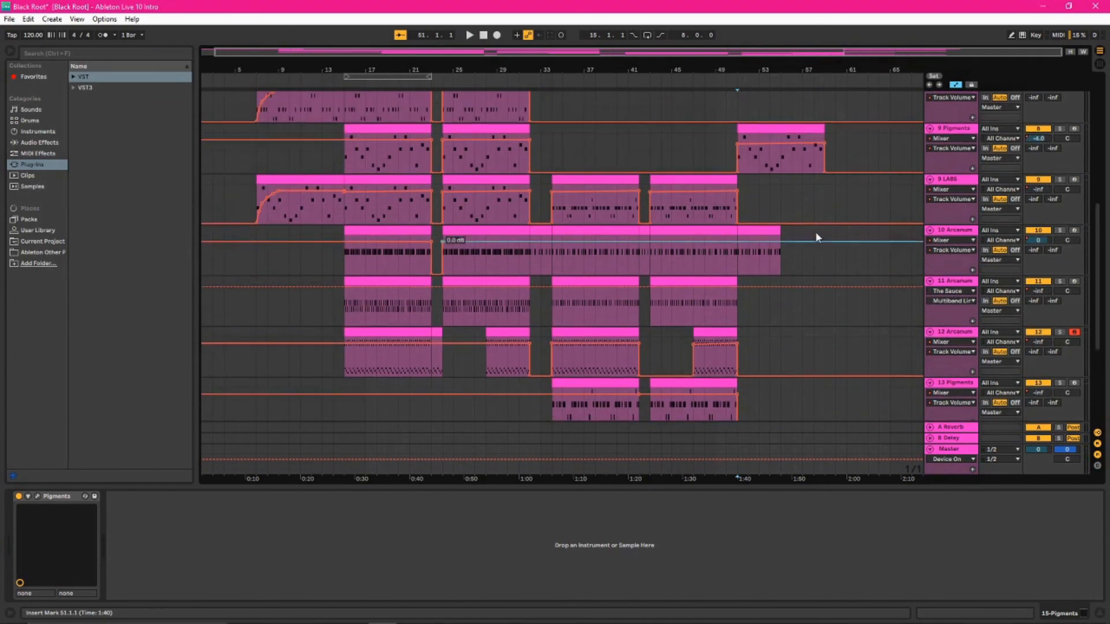
Step: Place the insert marker at bar 51 on the 10 Arcanum track, play the section briefly, and stop
click(743, 265)
key(space)
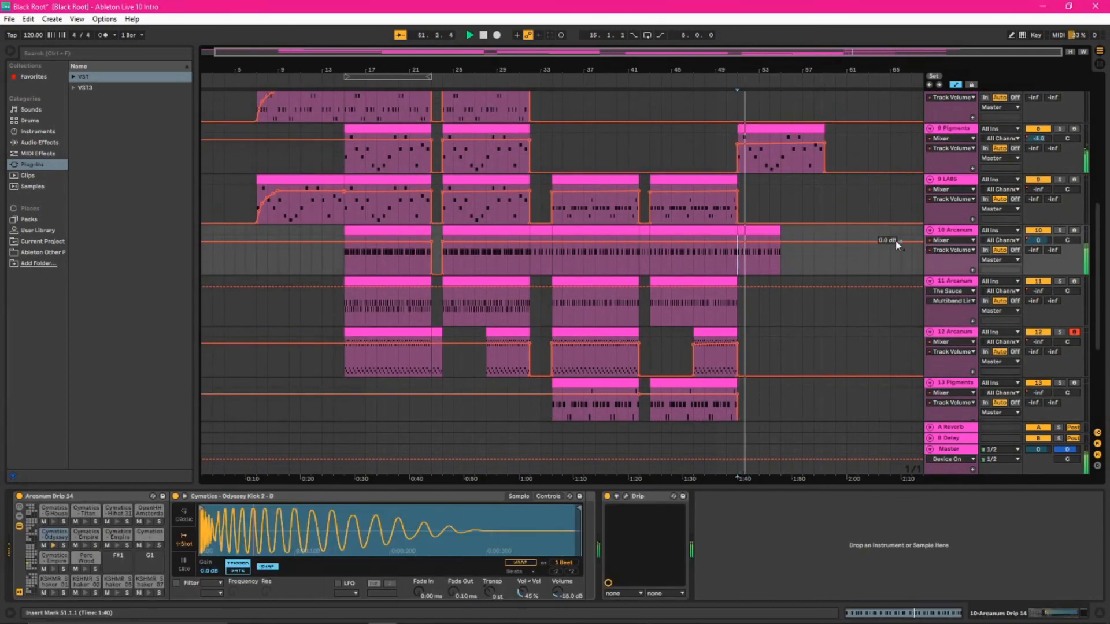
scroll(858, 234, up, 1)
scroll(806, 217, up, 1)
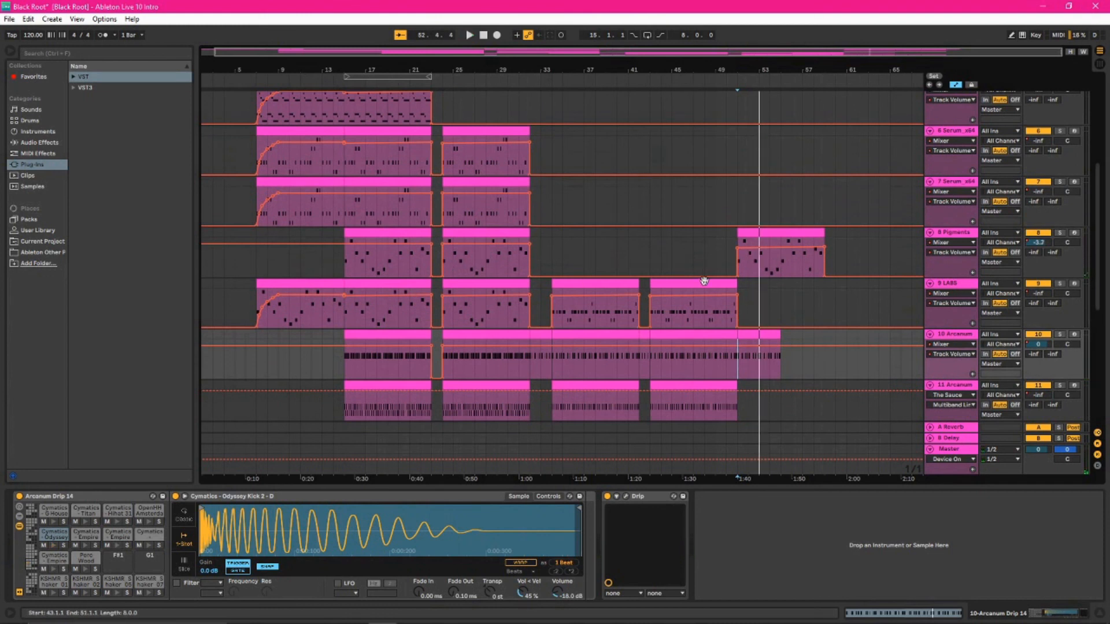
Step: Mark bar 26 on the 8 Pigments track, move the insert marker to its bar 51 clip, and start playback
click(463, 254)
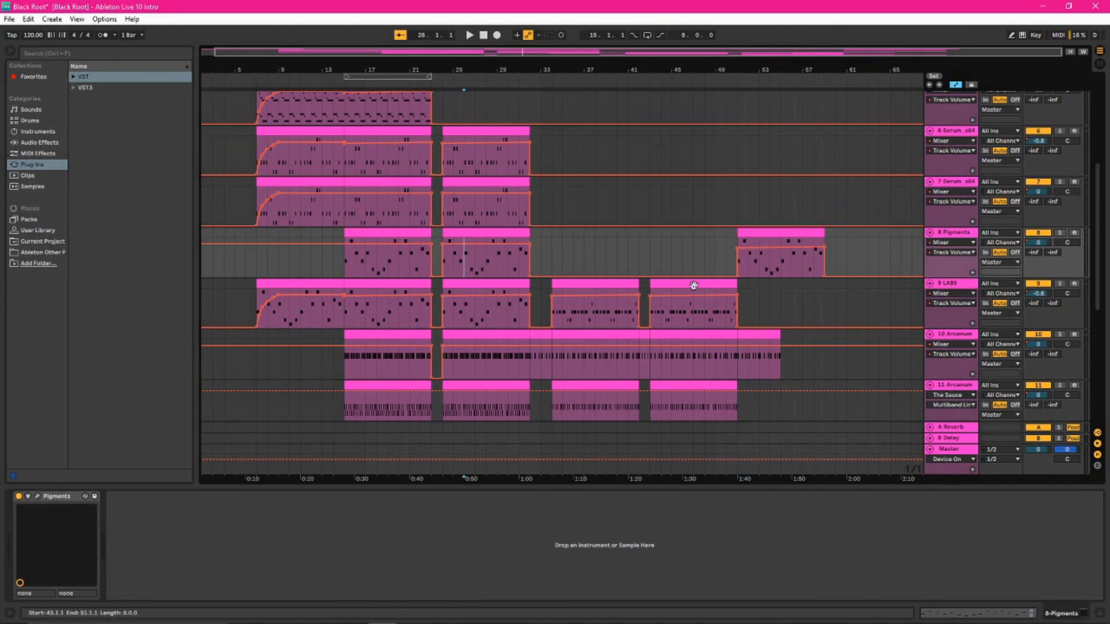
click(745, 270)
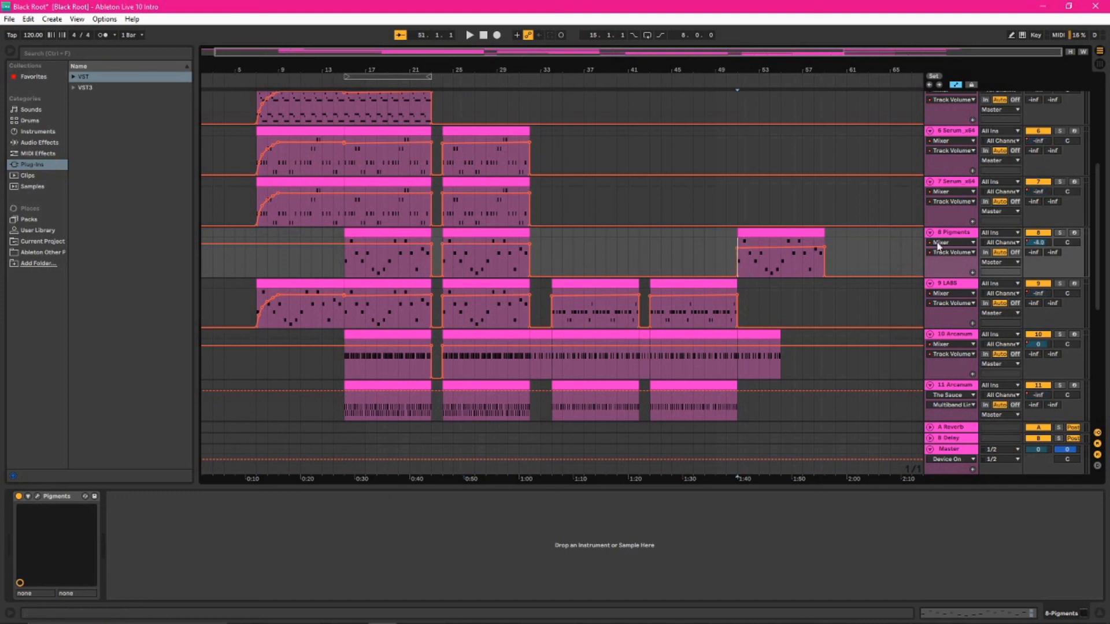
key(space)
scroll(897, 294, up, 4)
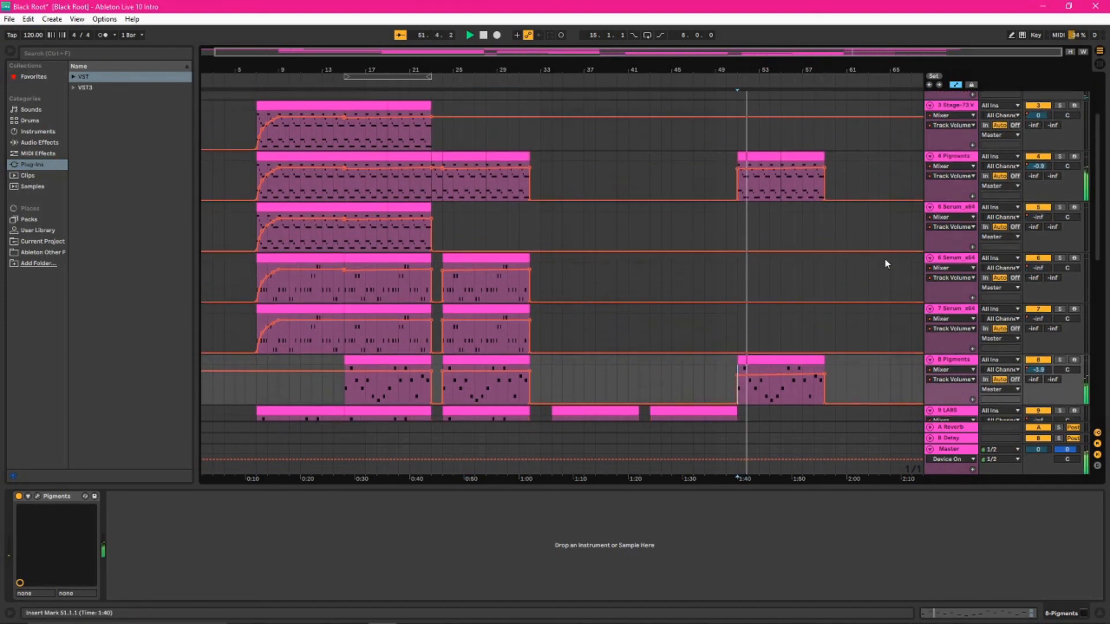
Step: During playback, solo and unsolo 4 Pigments, and do the same with 1 Mellotron V
click(1061, 203)
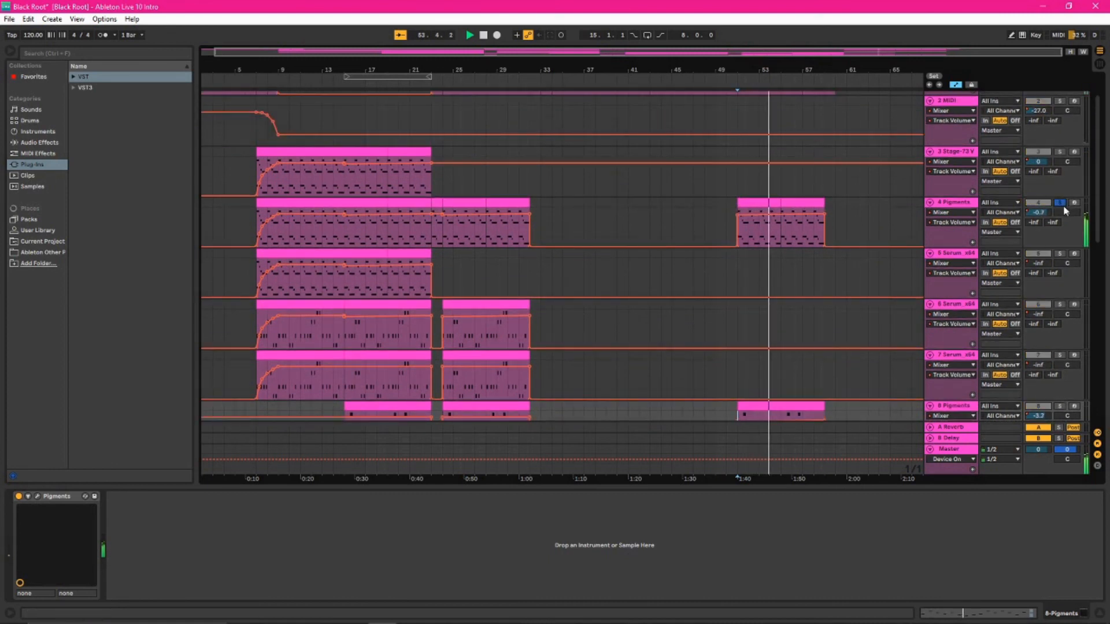
click(1061, 204)
scroll(896, 217, up, 2)
click(1061, 96)
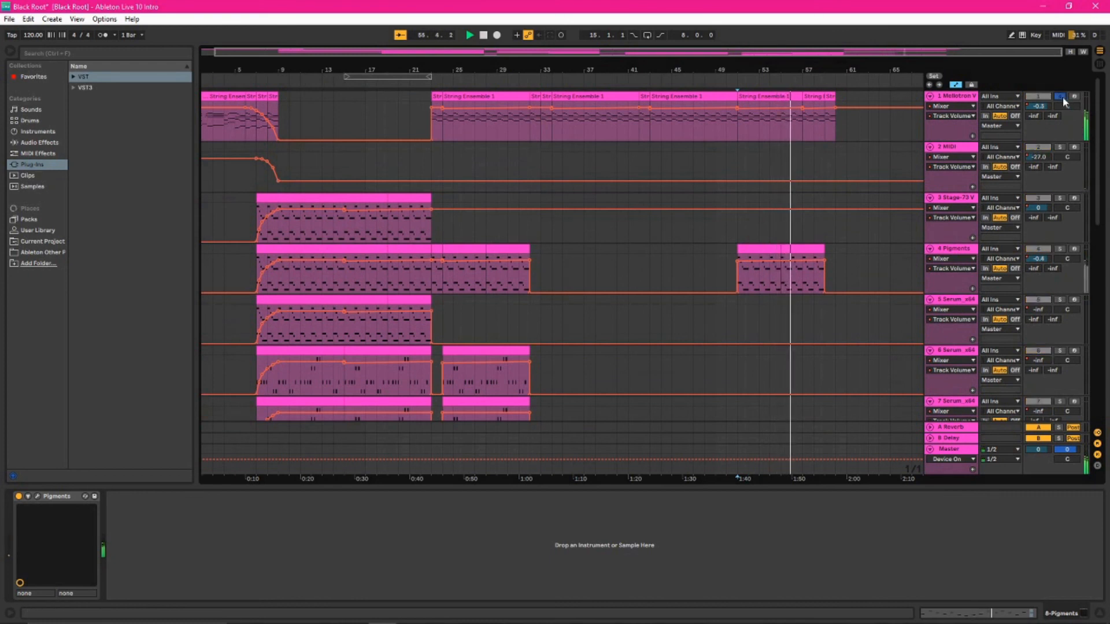
click(1061, 96)
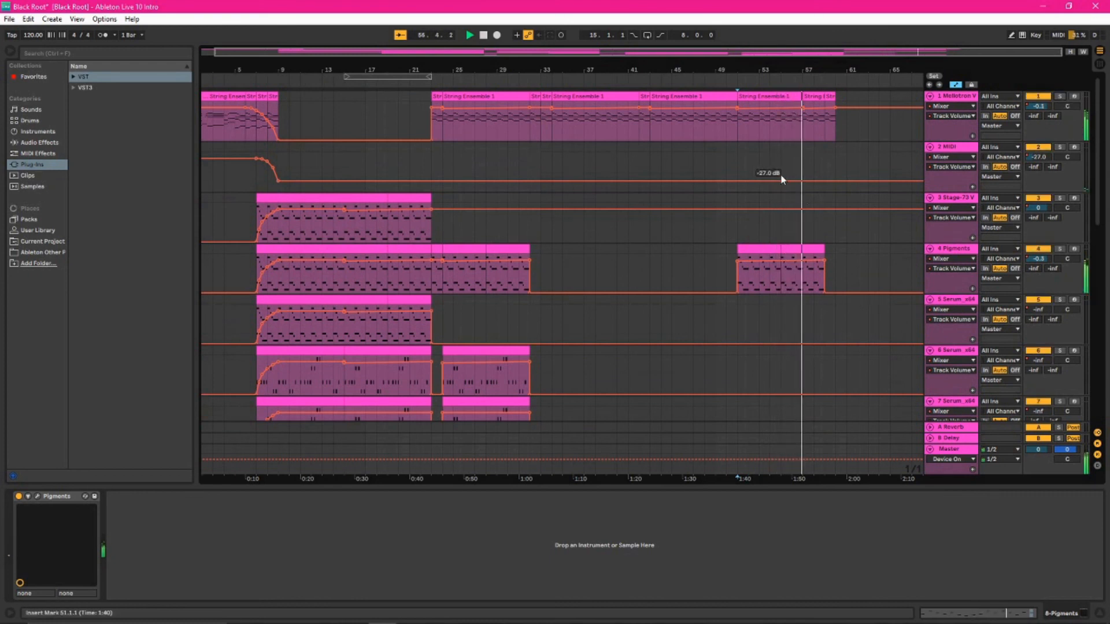
Step: Play all tracks from bar 51 on 1 Mellotron V while viewing the layers down to 16 Pigments and back
click(741, 133)
key(space)
scroll(867, 316, down, 6)
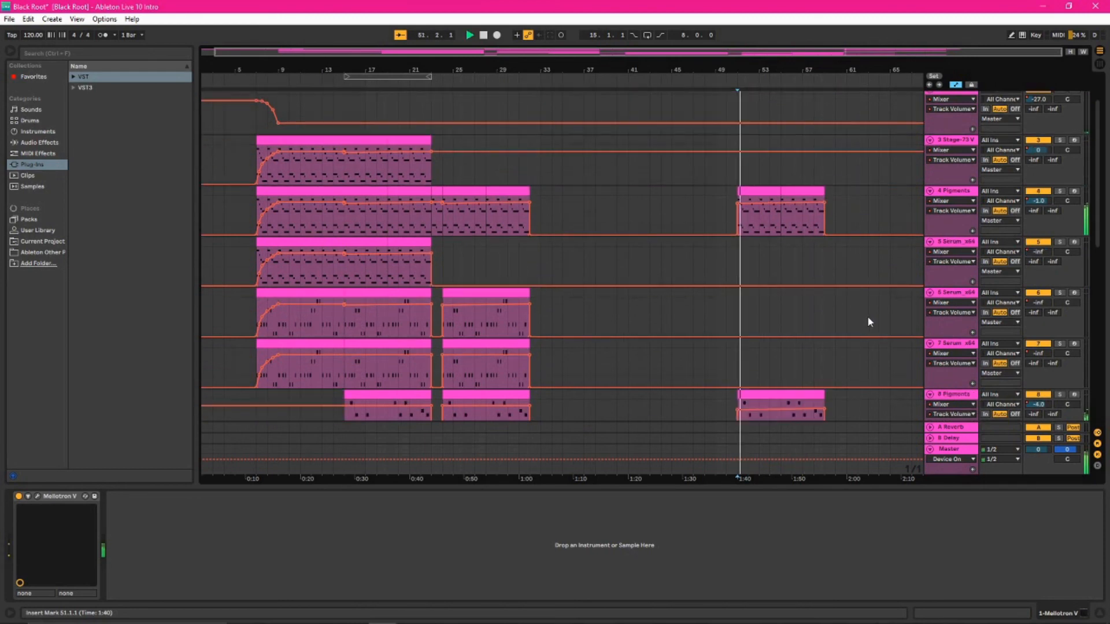
scroll(873, 271, down, 5)
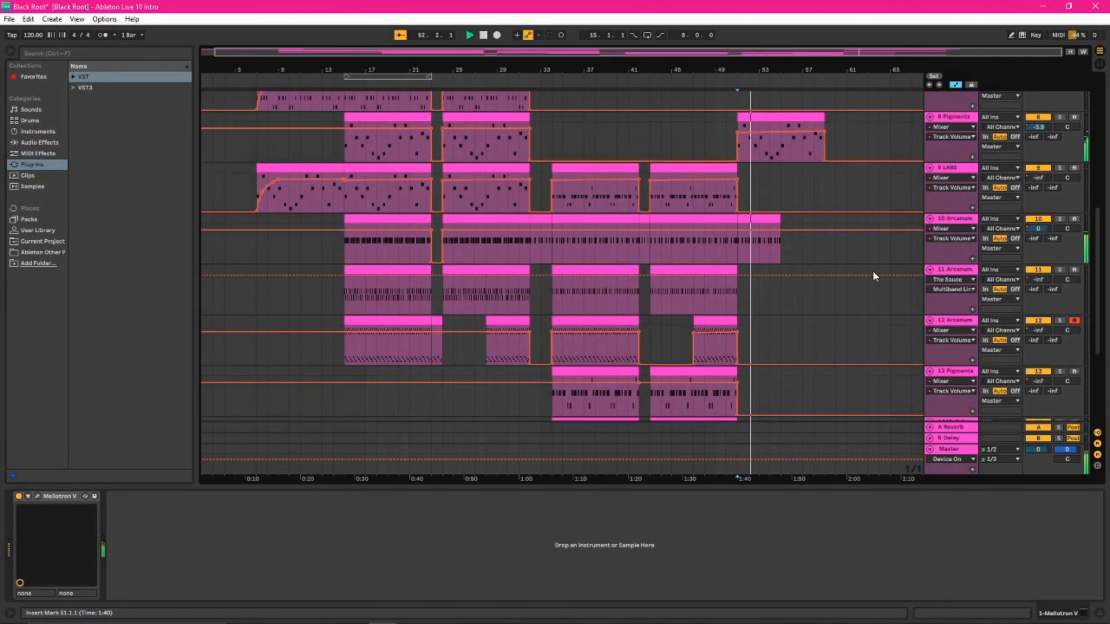
scroll(873, 274, down, 2)
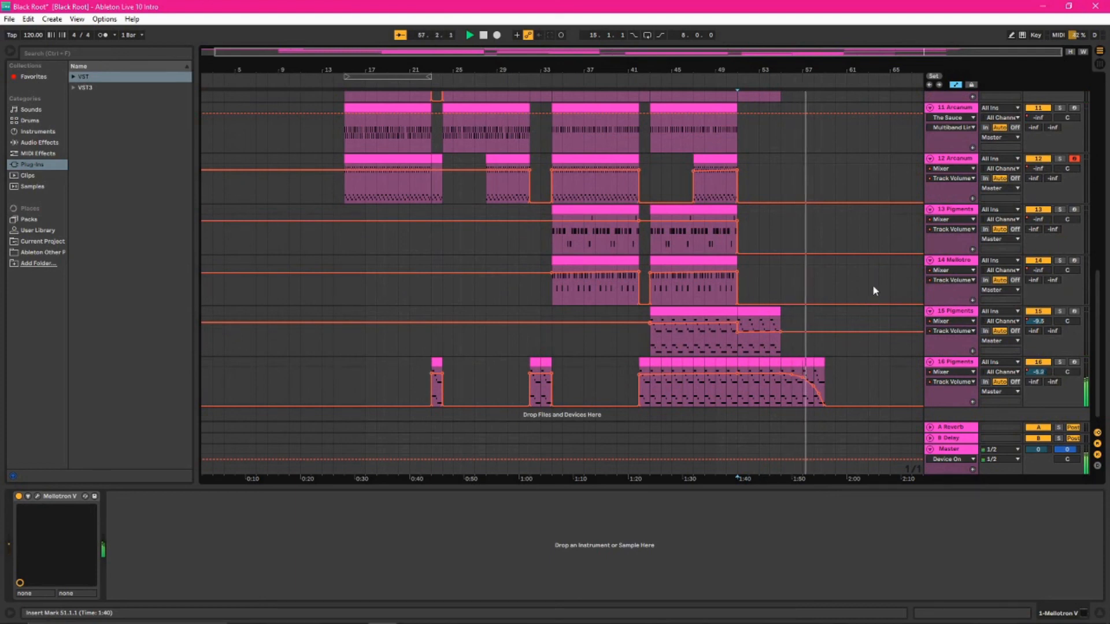
scroll(872, 283, up, 6)
scroll(867, 262, up, 5)
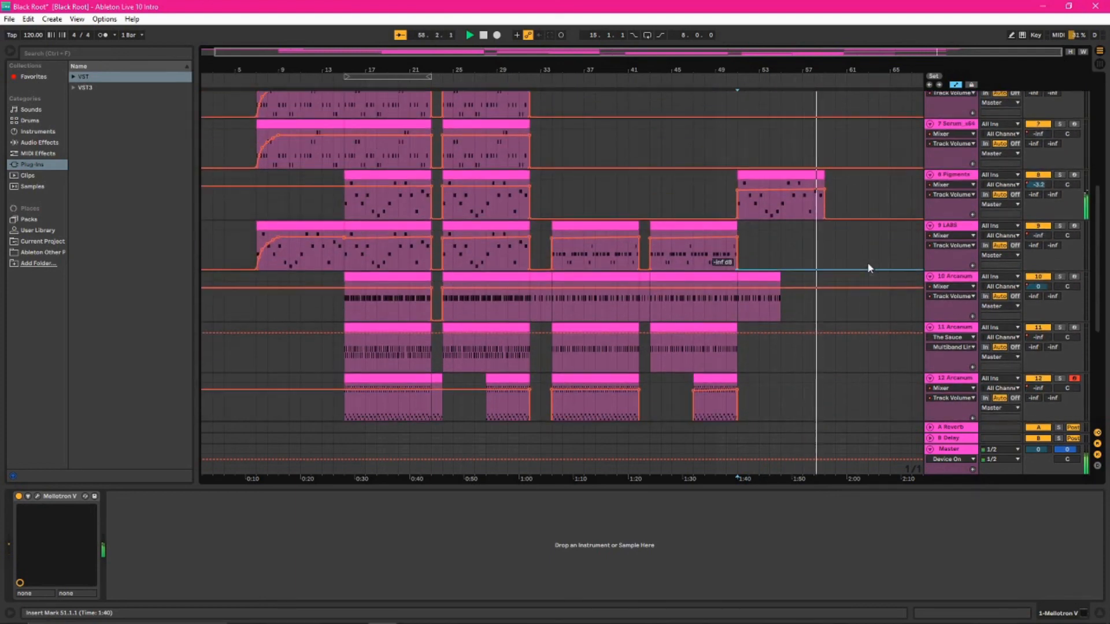
scroll(868, 266, up, 3)
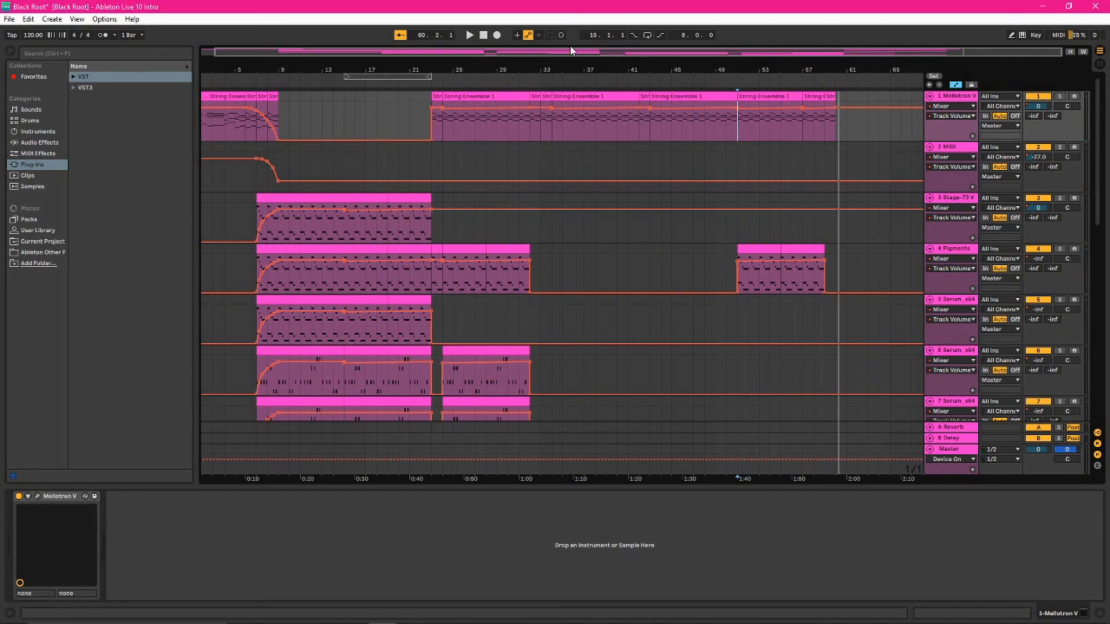
Step: Show the start of the arrangement, marking bar 1 on the 2 MIDI track and bar 24 on 4 Pigments
drag(559, 53, 525, 50)
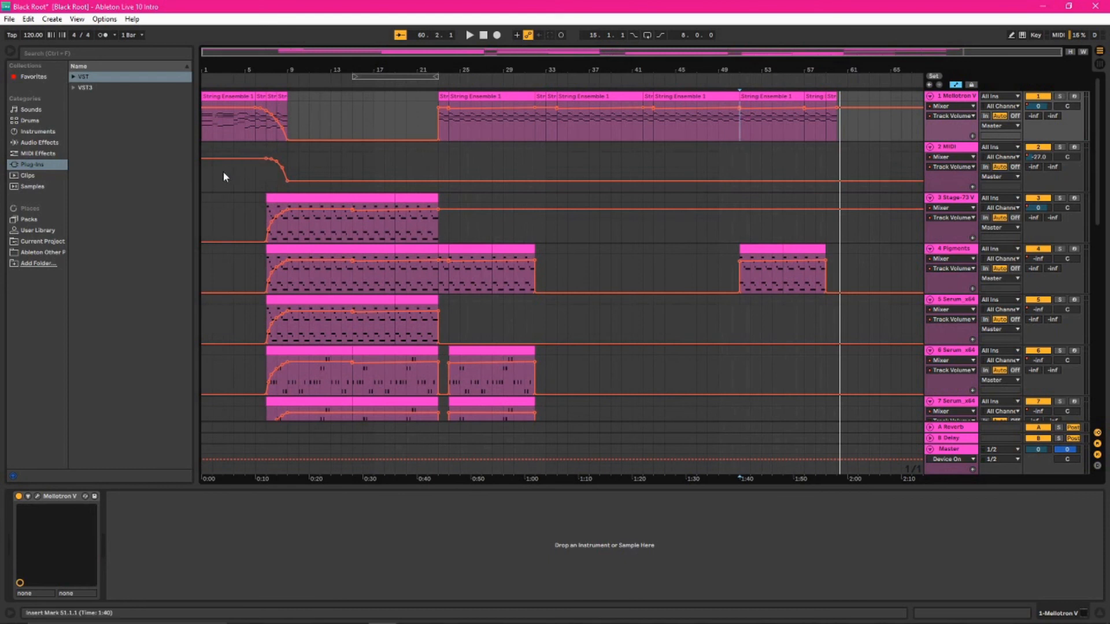
click(205, 186)
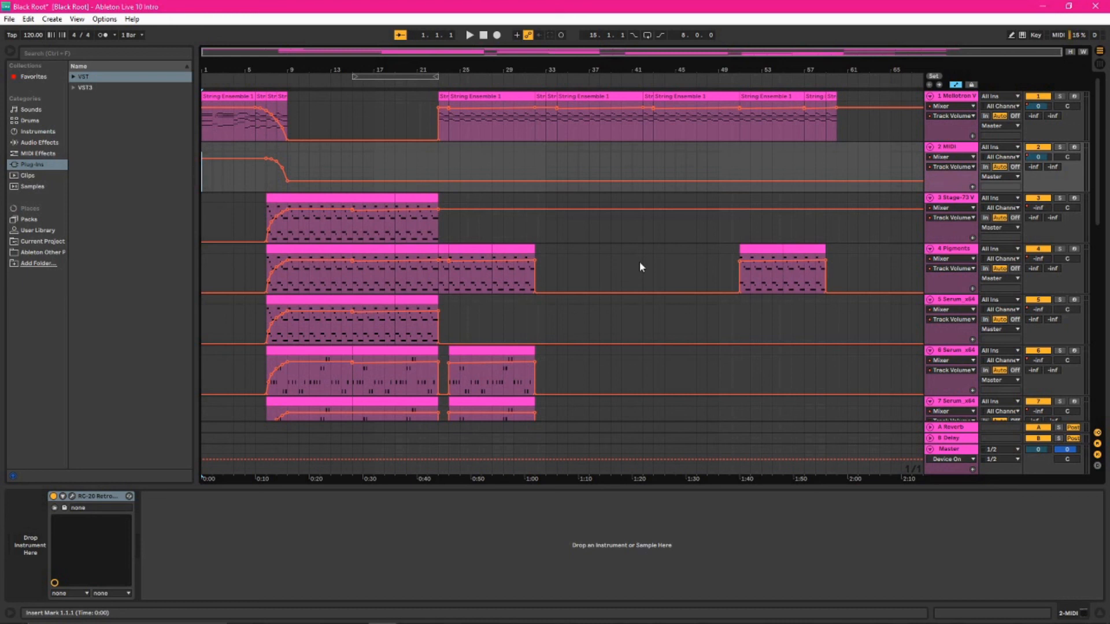
click(447, 283)
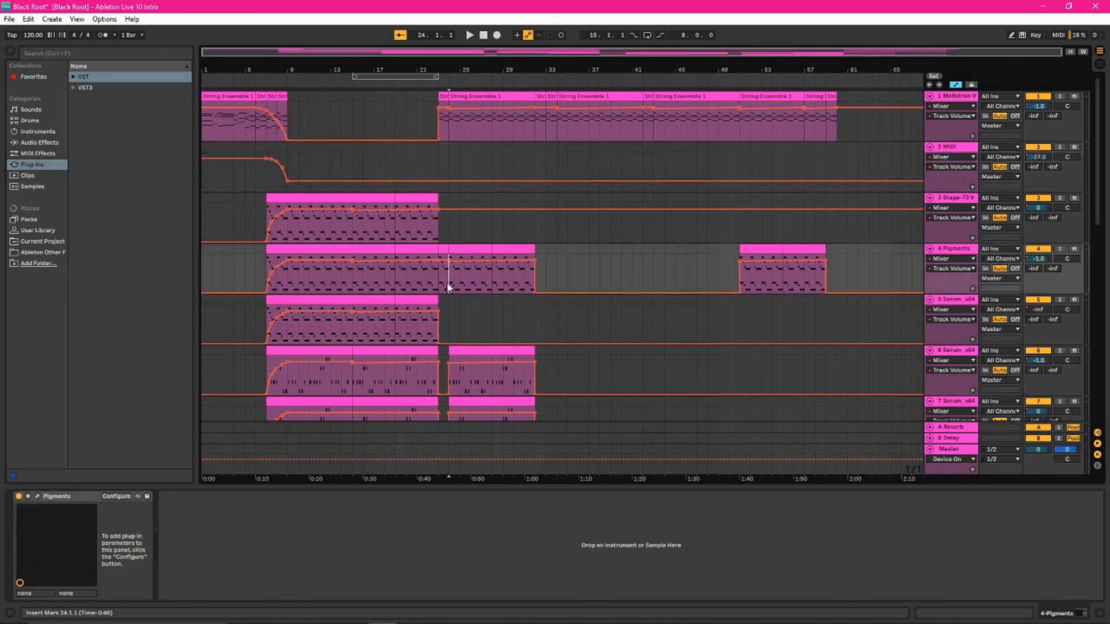
Step: Place the insert marker at bar 1 on 3 Stage-73 V and review the layers down to 11 Arcanum
click(206, 222)
scroll(730, 358, down, 2)
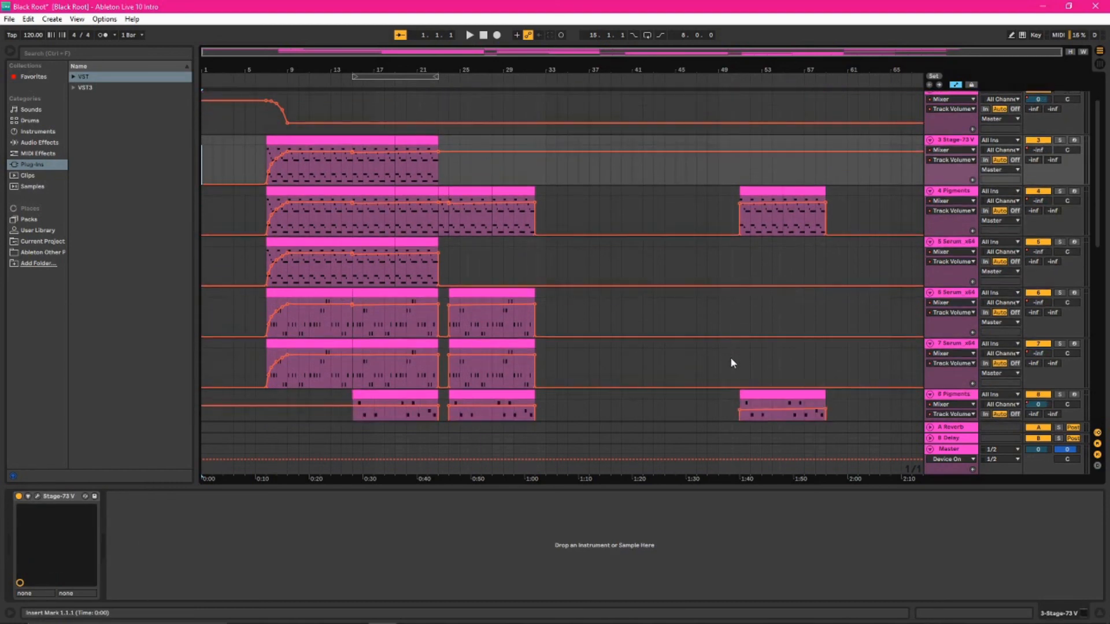
scroll(730, 363, down, 4)
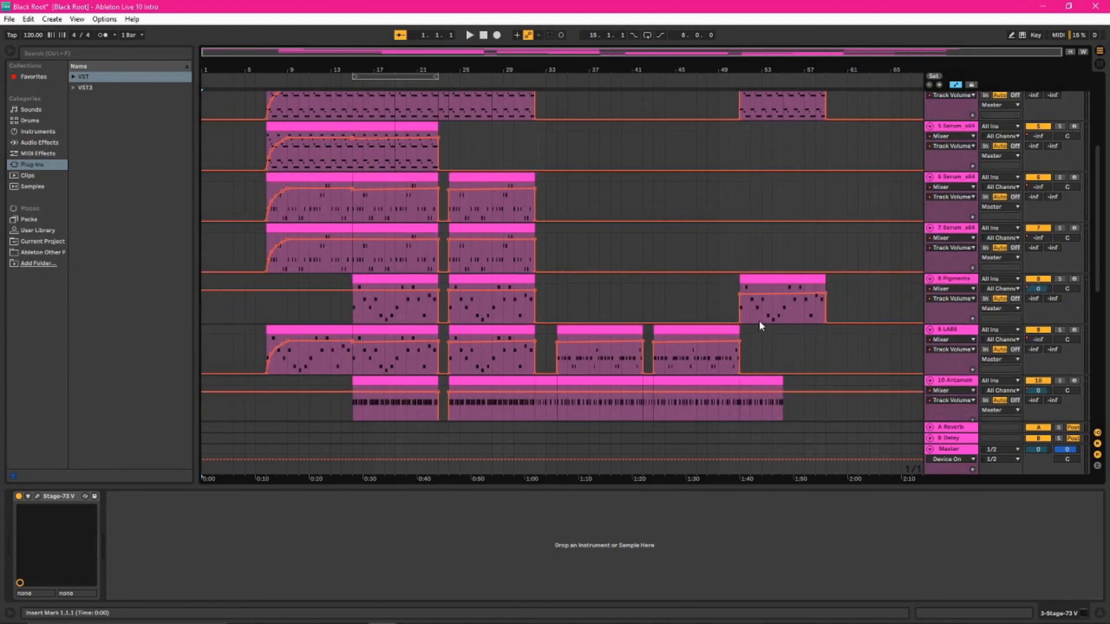
scroll(759, 322, down, 2)
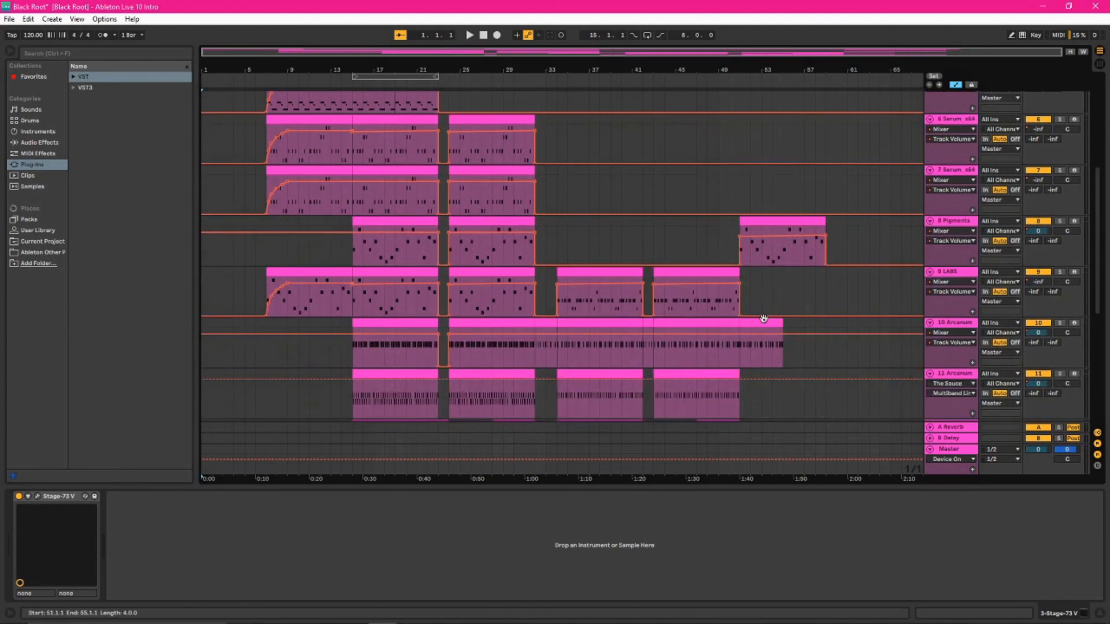
scroll(763, 318, up, 8)
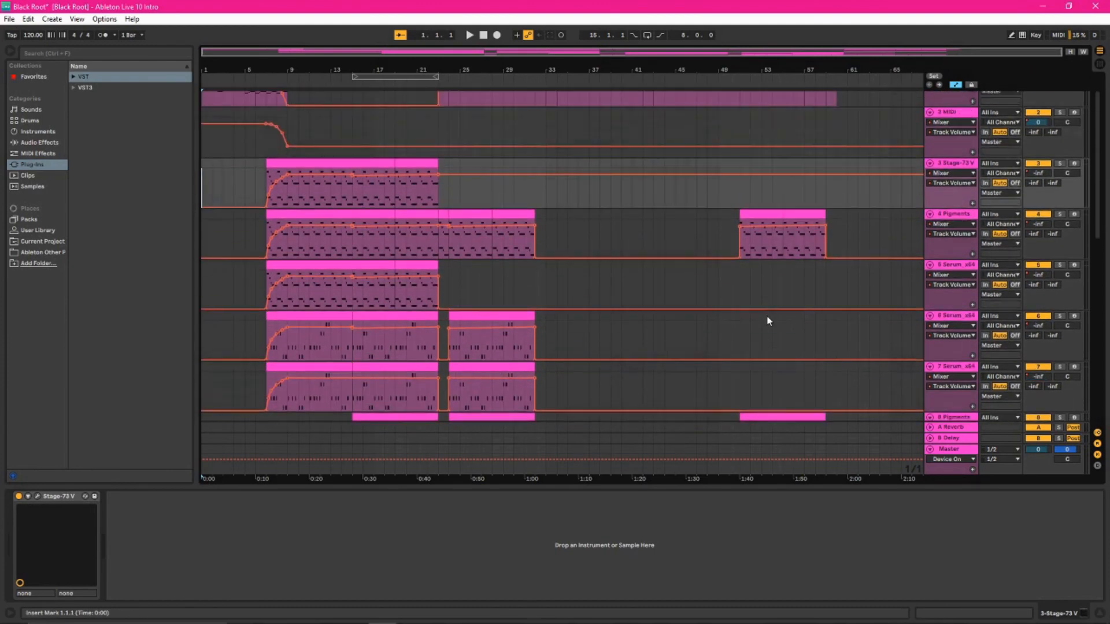
scroll(768, 322, up, 2)
Step: Mark bar 24 on the 1 Mellotron V track, and return the insert marker to bar 1 on the 2 MIDI track
click(459, 134)
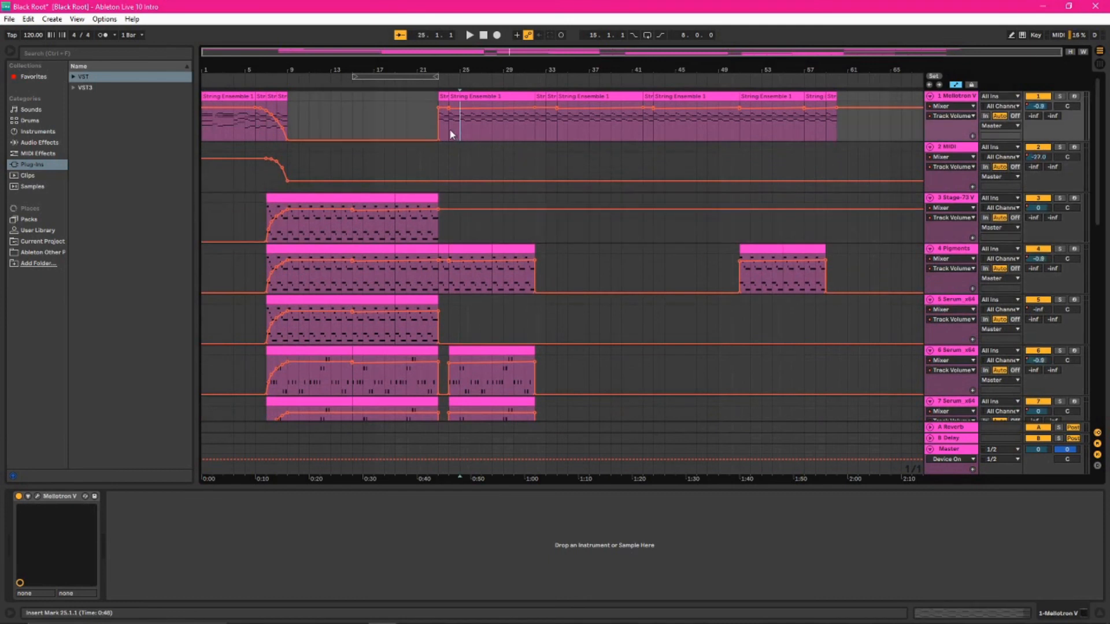
click(451, 133)
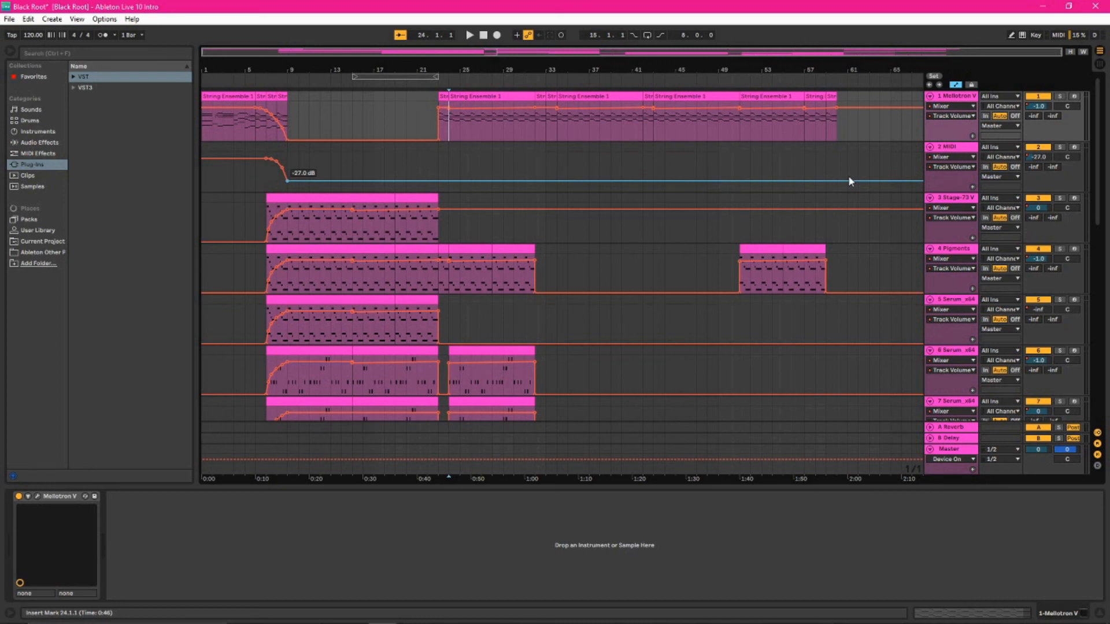
click(207, 183)
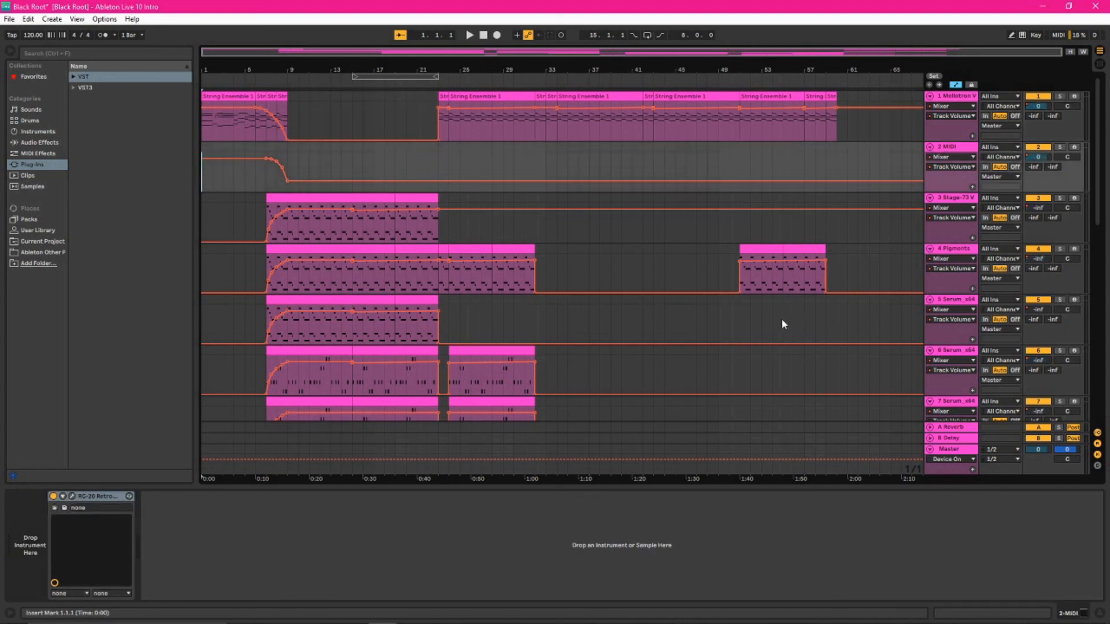